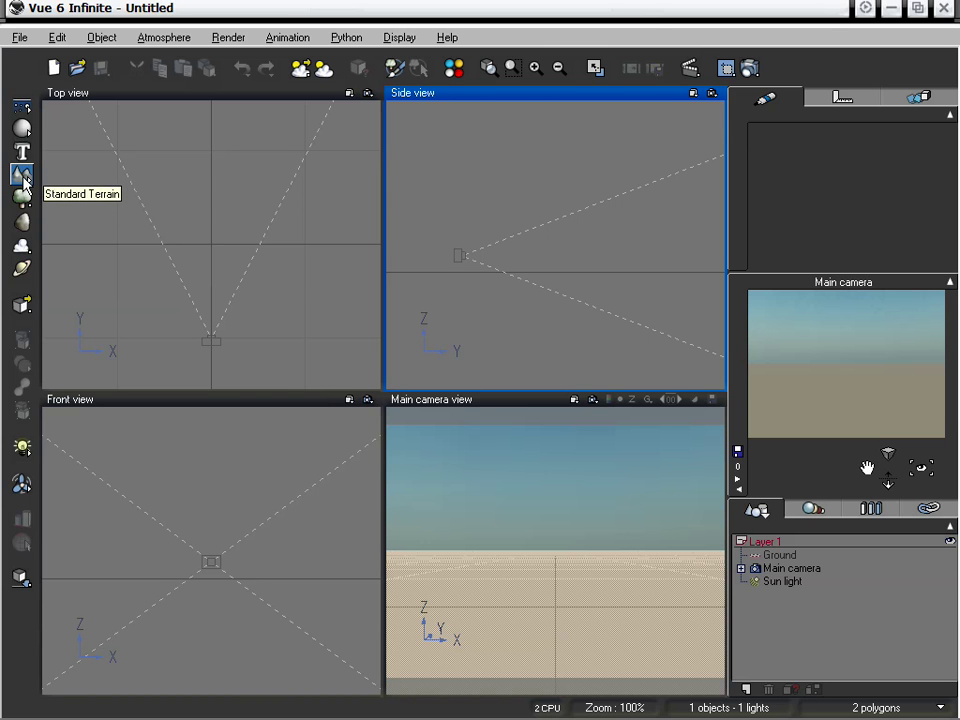
Create a 1024 x 1024 terrain directly in the Terrain Editor with fractal terrain generation enabled
left_click(24, 181)
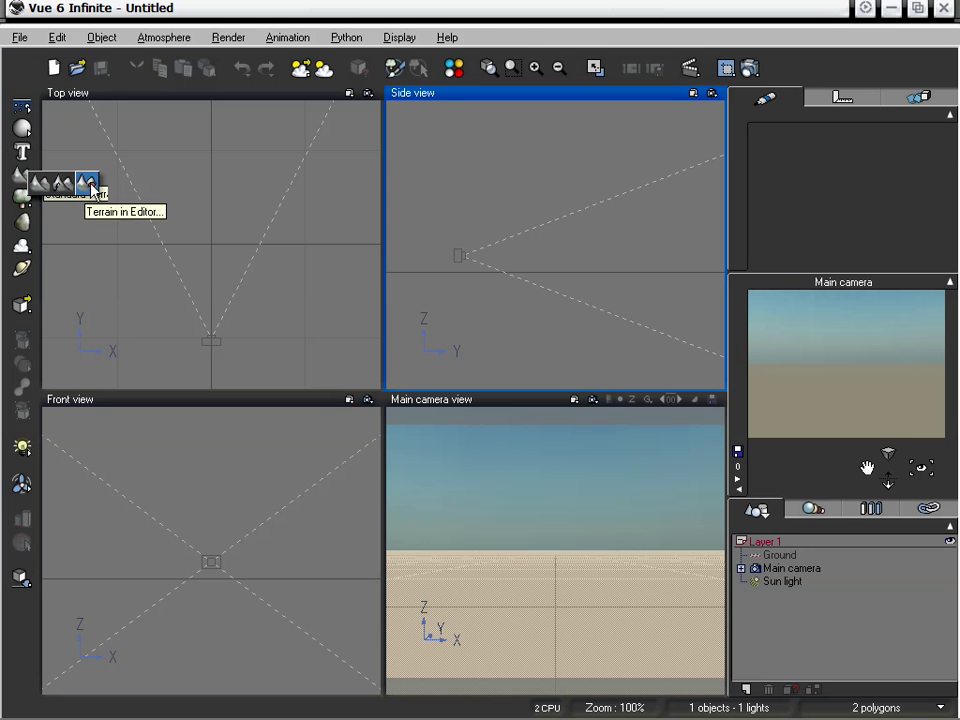
left_click(91, 187)
left_click_drag(171, 122, 128, 118)
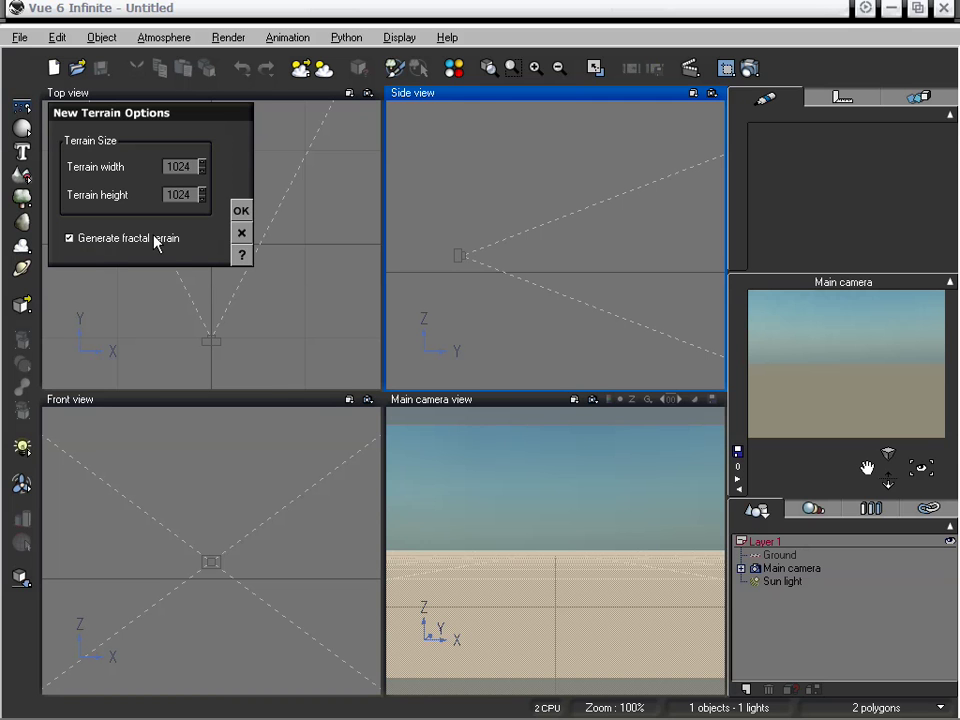
left_click(240, 210)
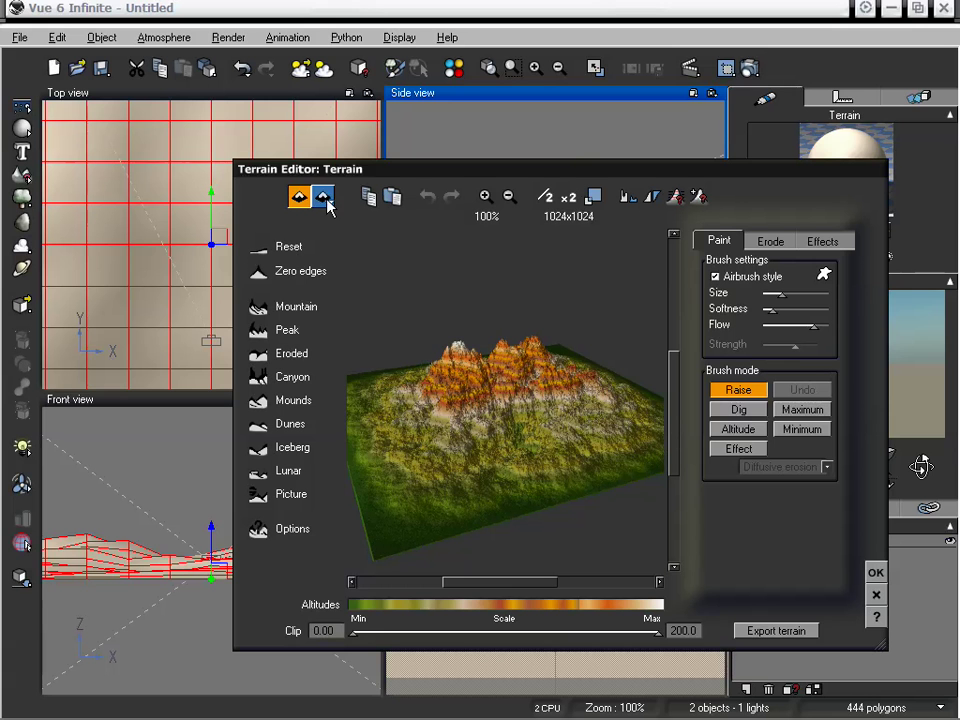
left_click_drag(487, 177, 403, 137)
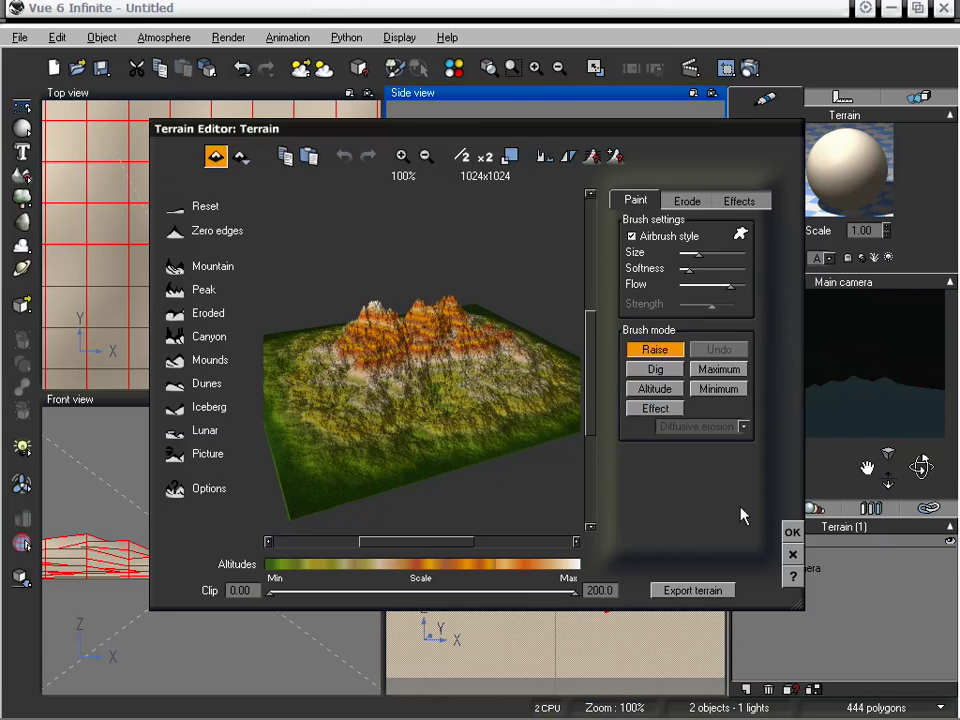
Leave the Terrain Editor without applying changes and delete the new terrain from the scene
left_click(792, 554)
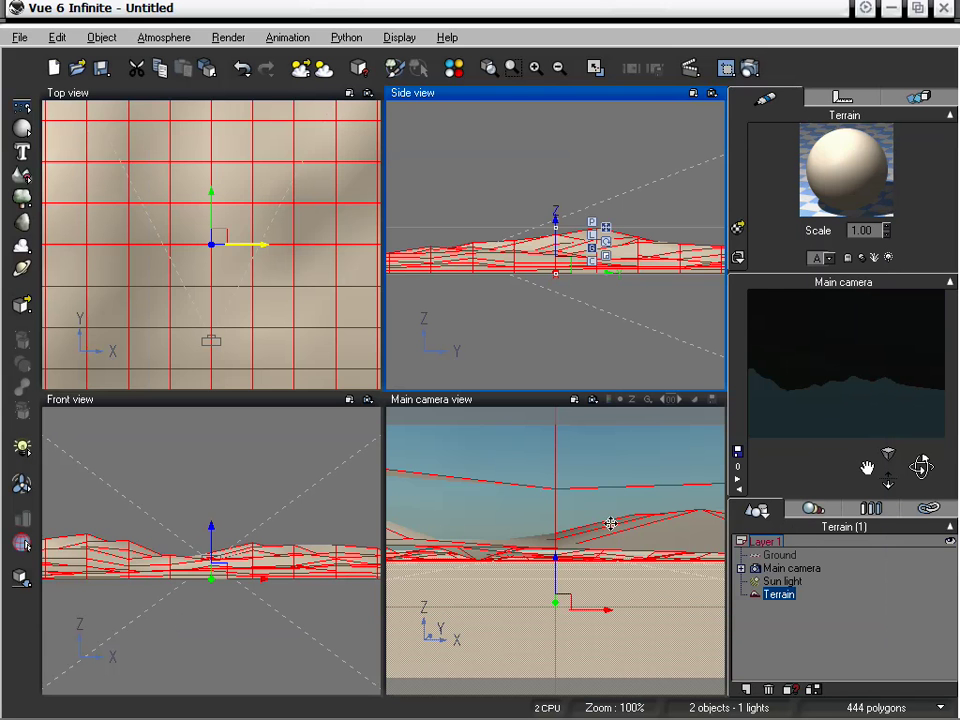
key("Delete")
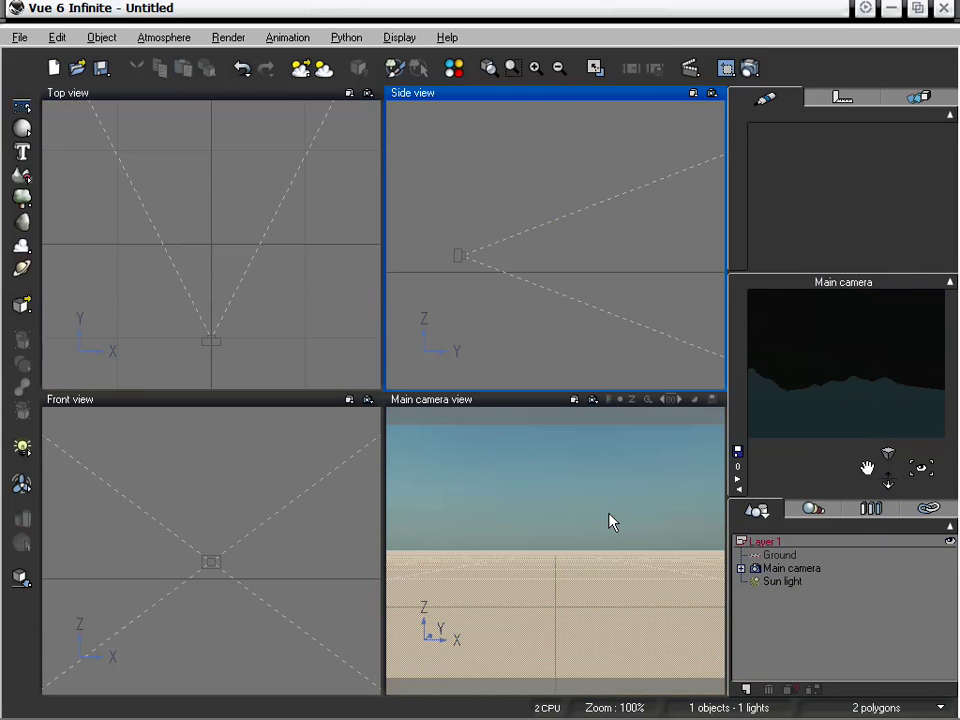
Add a standard terrain and raise and tilt the main camera to look down over it
mouse_move(25, 180)
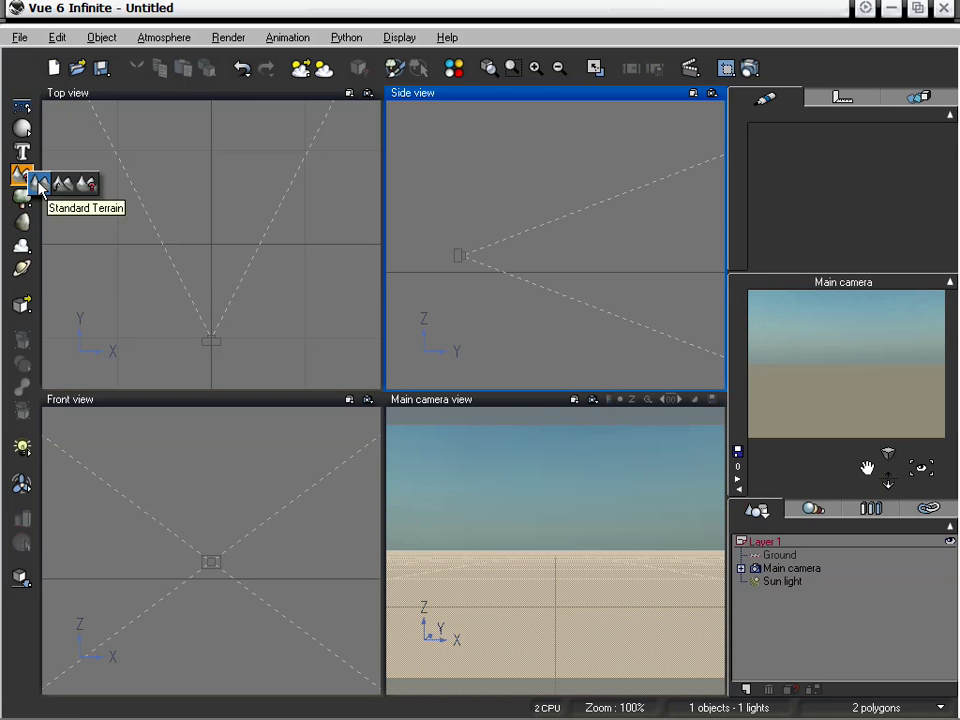
left_click(40, 187)
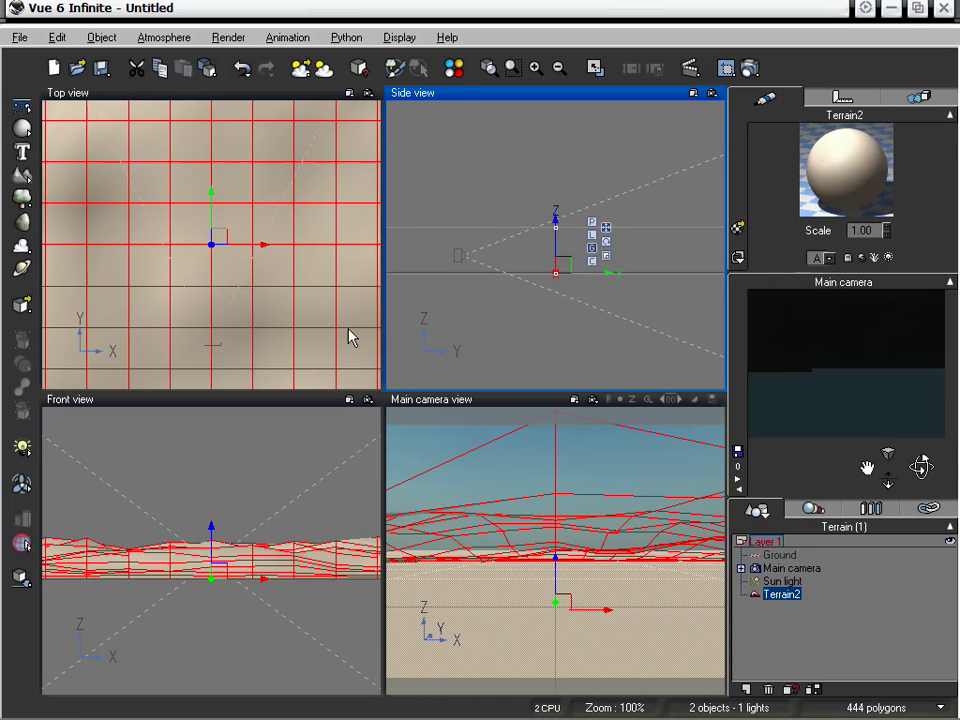
left_click_drag(888, 481, 888, 525)
left_click_drag(921, 463, 921, 492)
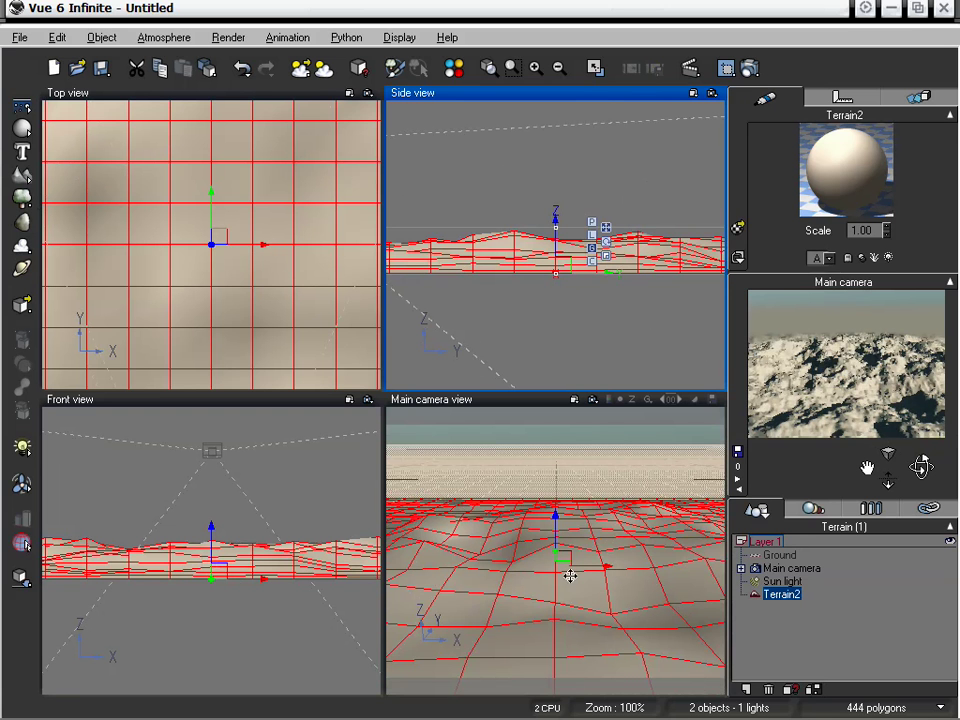
Open the standard terrain in the Terrain Editor and tilt its preview to show the surface from above
double_click(615, 550)
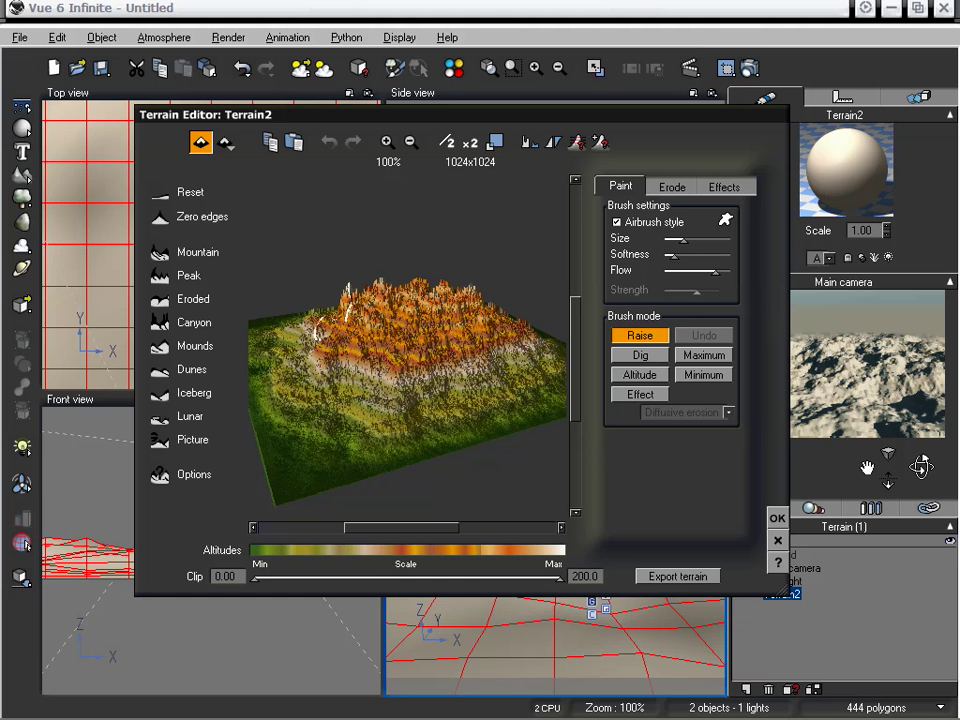
mouse_move(400, 300)
right_mouse_down()
mouse_move(420, 356)
mouse_move(420, 330)
right_mouse_up()
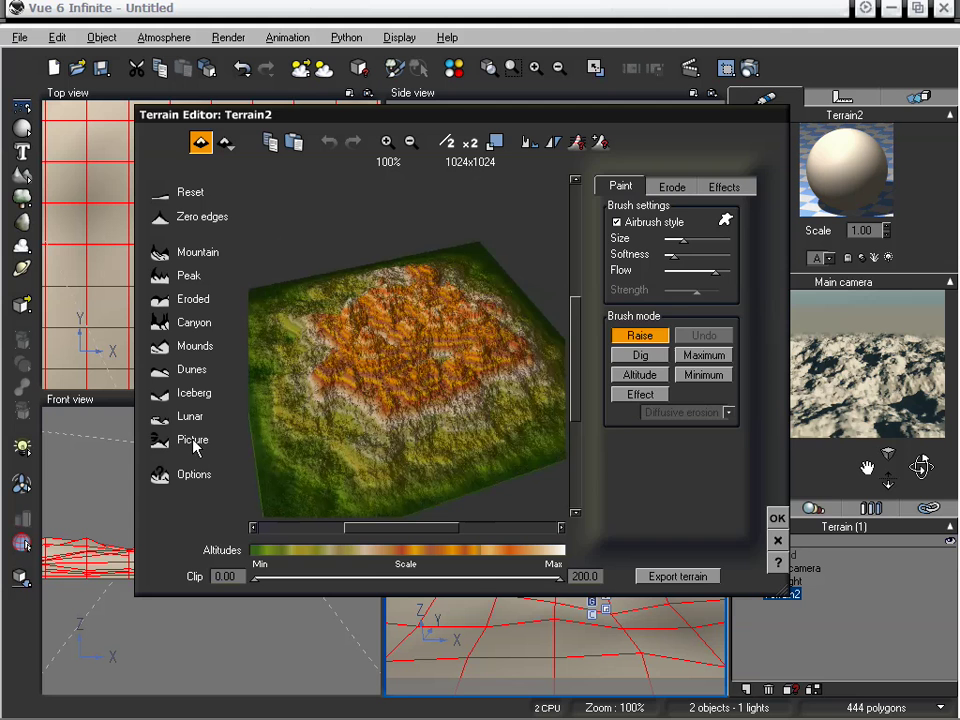
left_click(165, 441)
left_click_drag(511, 303, 434, 235)
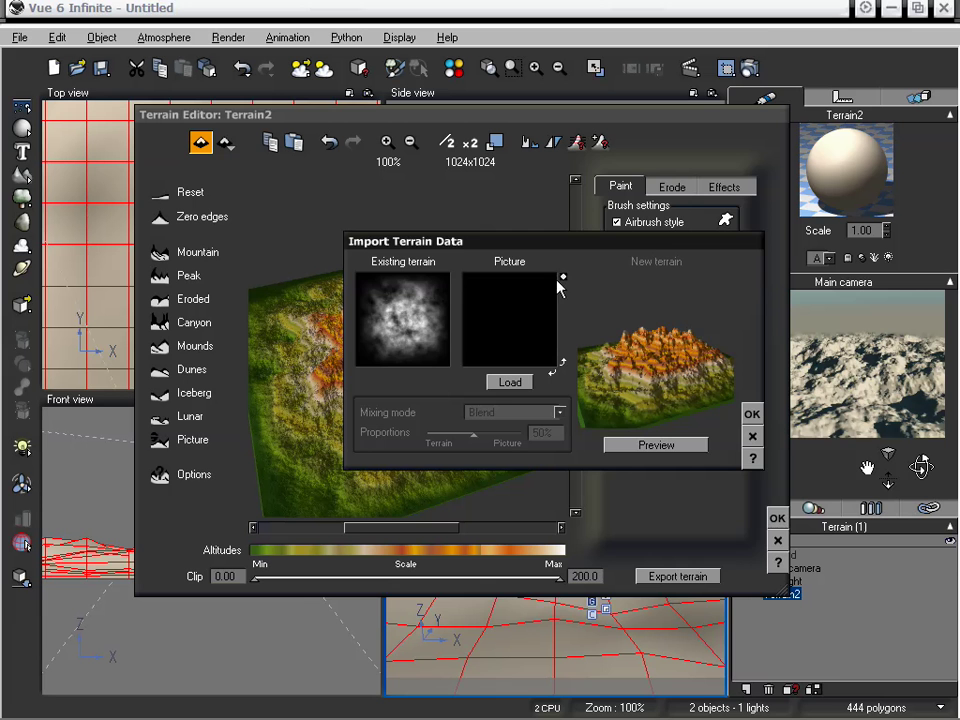
left_click(750, 437)
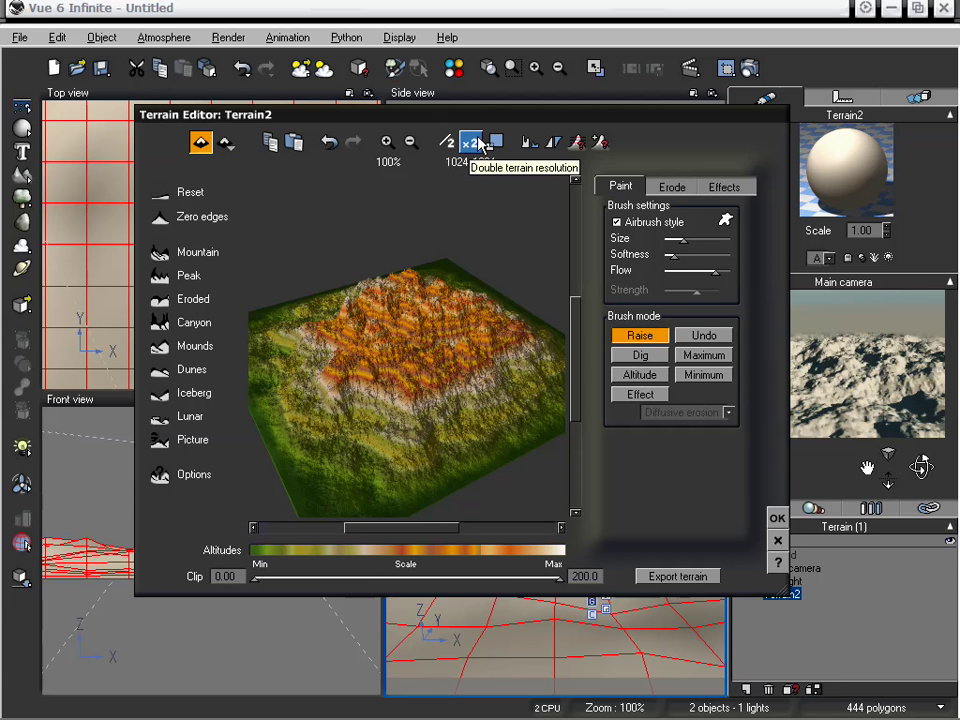
Try doubling and halving the terrain's resolution, bringing it back to 1024 x 1024
left_click(471, 148)
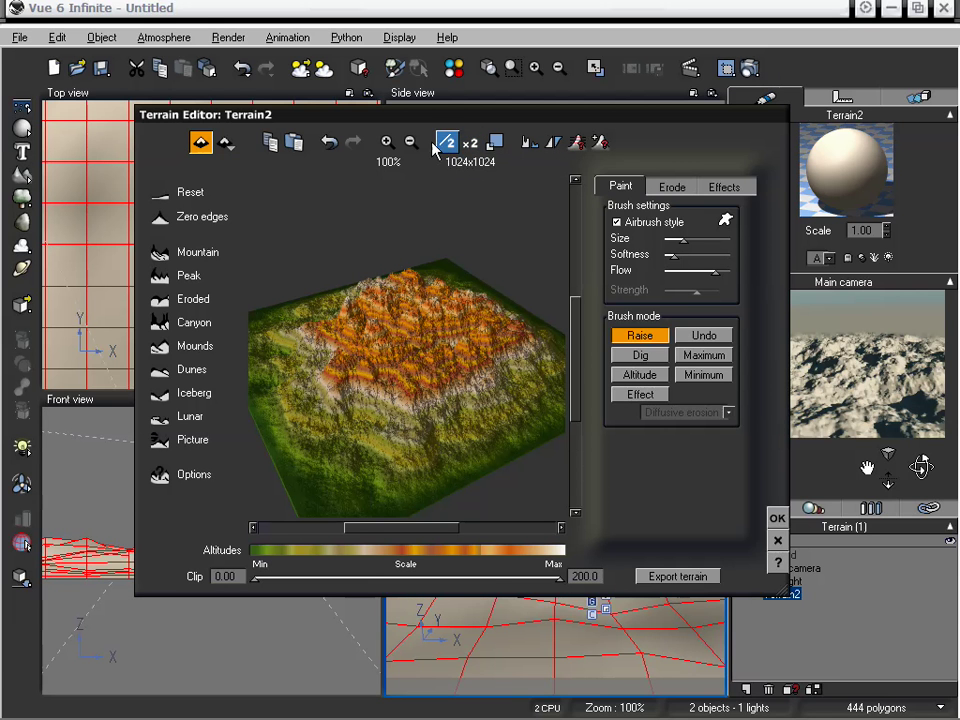
left_click(449, 145)
right_click_drag(465, 360, 439, 268)
left_click(469, 144)
right_click_drag(463, 313, 443, 317)
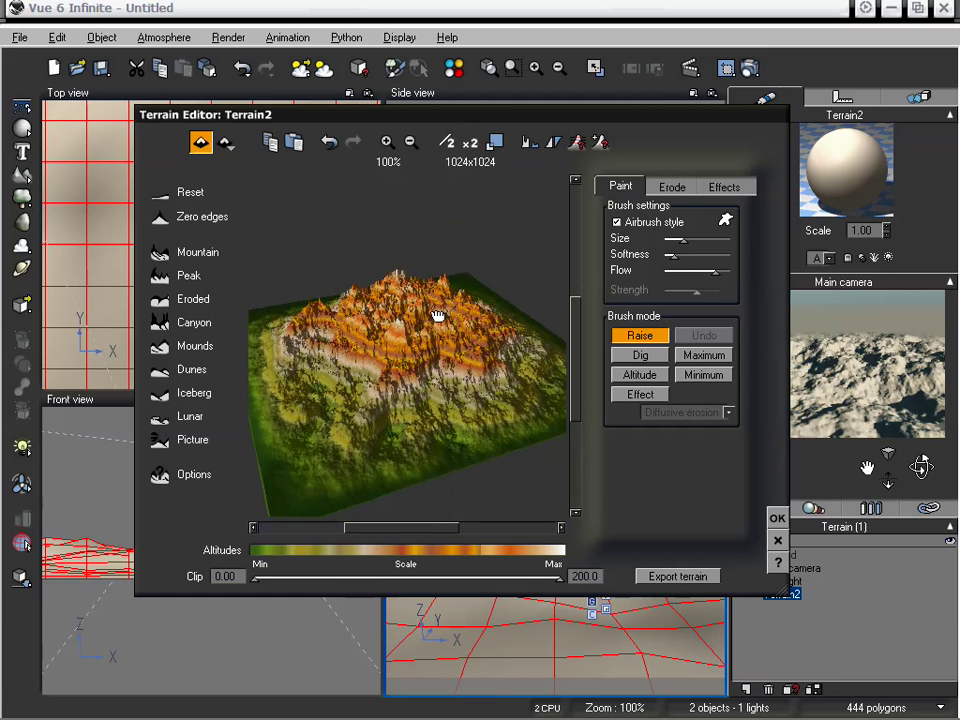
Double the terrain's resolution to 2048 x 2048
left_click(472, 144)
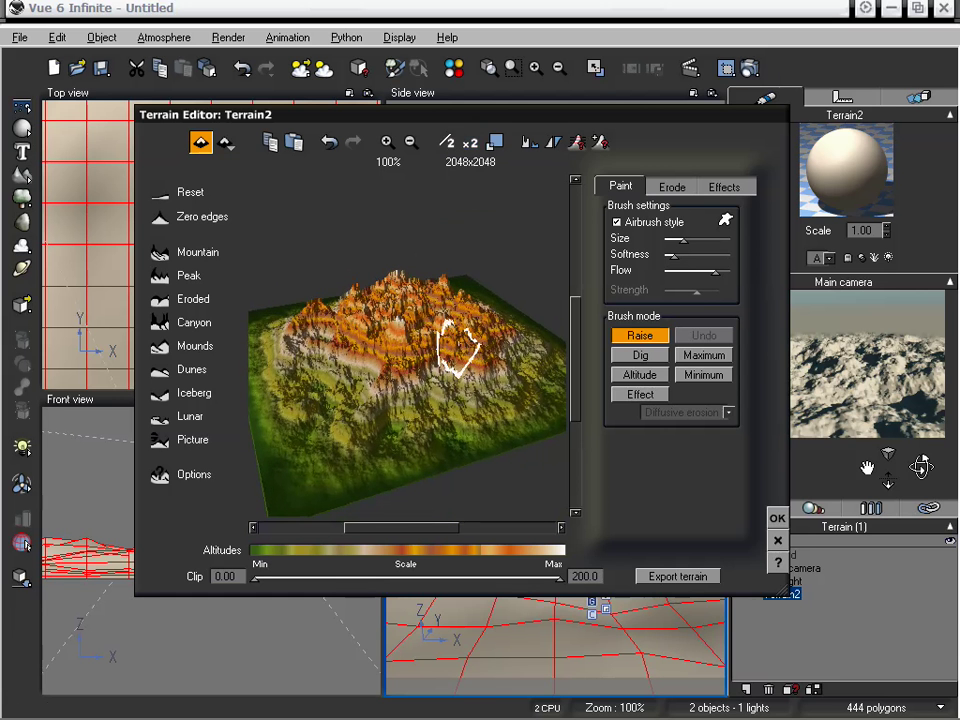
mouse_move(408, 376)
right_mouse_down()
mouse_move(428, 338)
mouse_move(430, 348)
right_mouse_up()
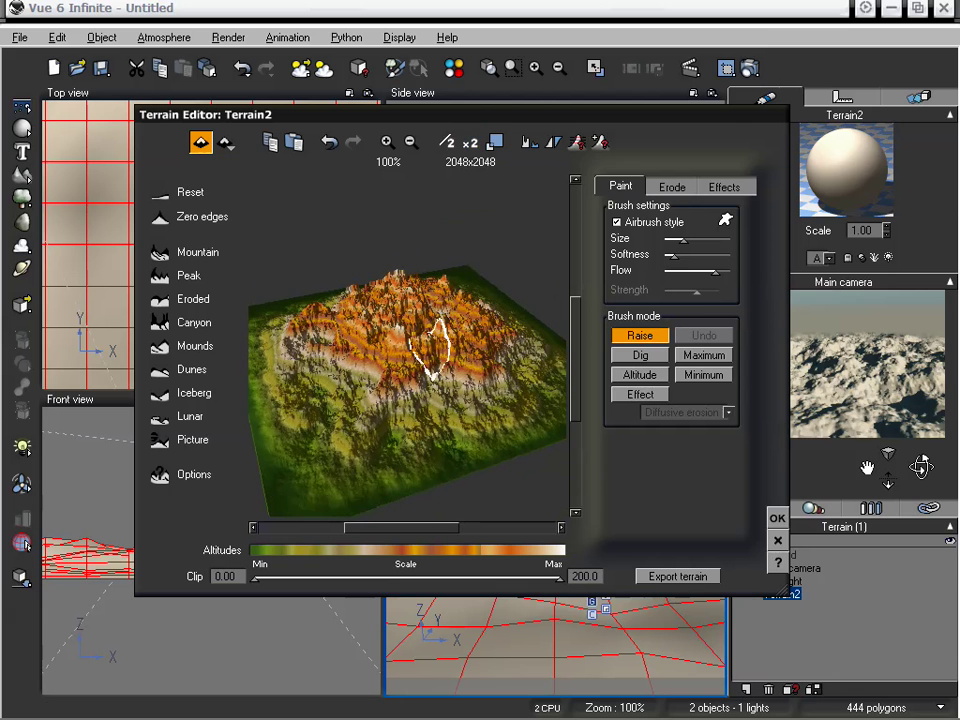
left_click(408, 388)
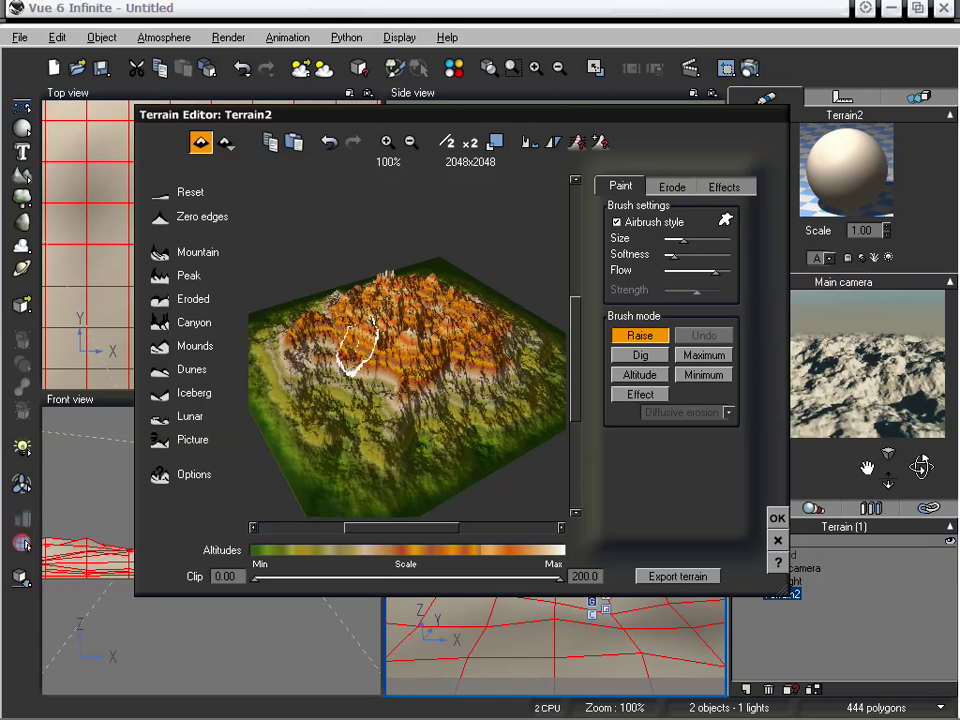
Inspect the terrain in the flat top-down view, return to the 3D preview and examine it from another angle
left_click(201, 146)
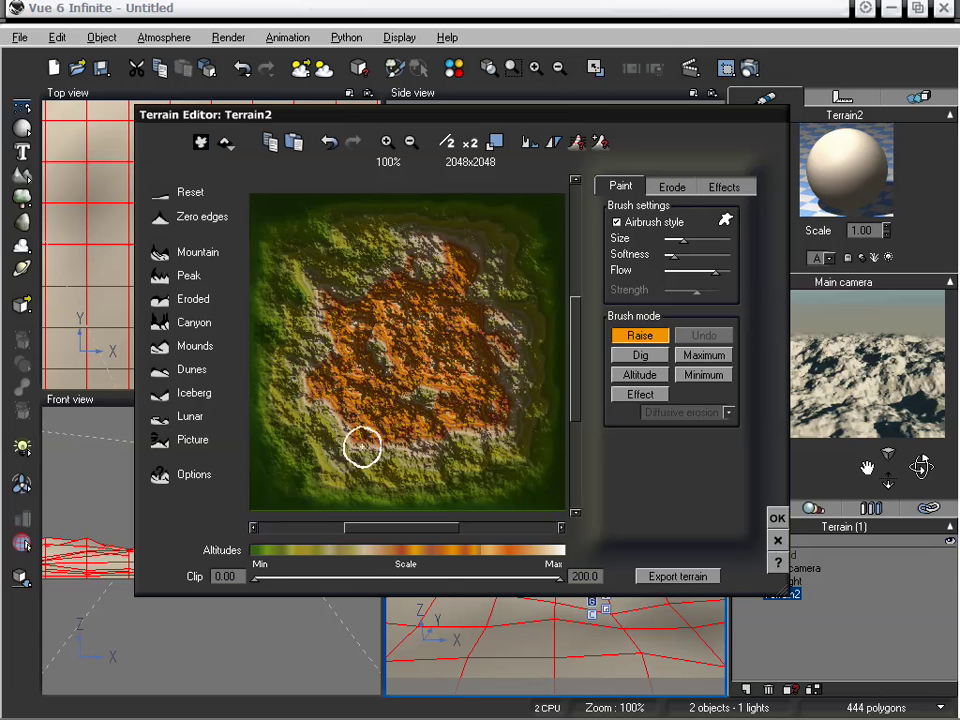
left_click(200, 144)
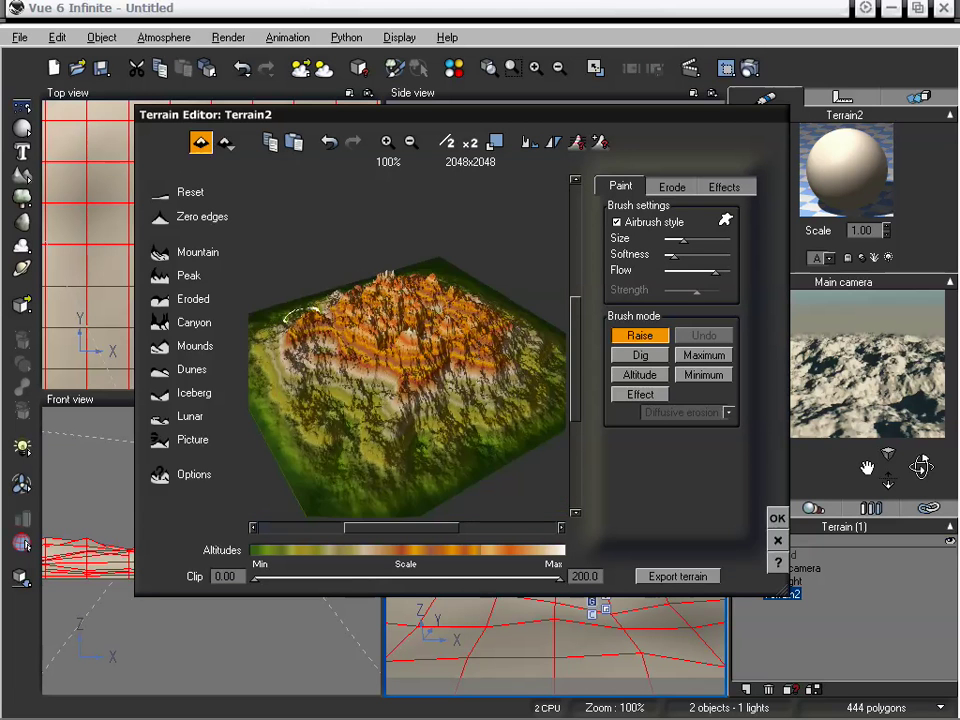
mouse_move(495, 370)
right_mouse_down()
mouse_move(433, 388)
mouse_move(403, 313)
mouse_move(403, 360)
mouse_move(502, 352)
right_mouse_up()
mouse_move(501, 353)
left_mouse_down()
mouse_move(497, 336)
mouse_move(422, 388)
mouse_move(349, 343)
mouse_move(463, 386)
mouse_move(453, 367)
mouse_move(418, 399)
mouse_move(424, 304)
mouse_move(505, 298)
mouse_move(426, 343)
mouse_move(441, 364)
mouse_move(422, 336)
mouse_move(453, 243)
left_mouse_up()
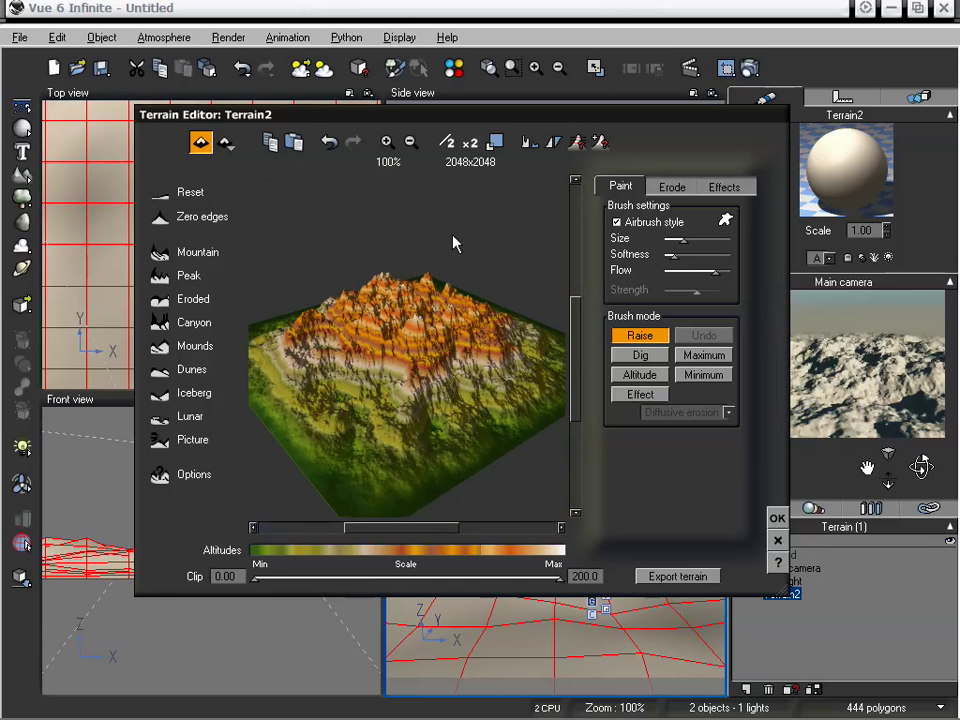
Examine the terrain's surface detail at magnifications between 50% and 400%, returning to 100%
left_click(388, 145)
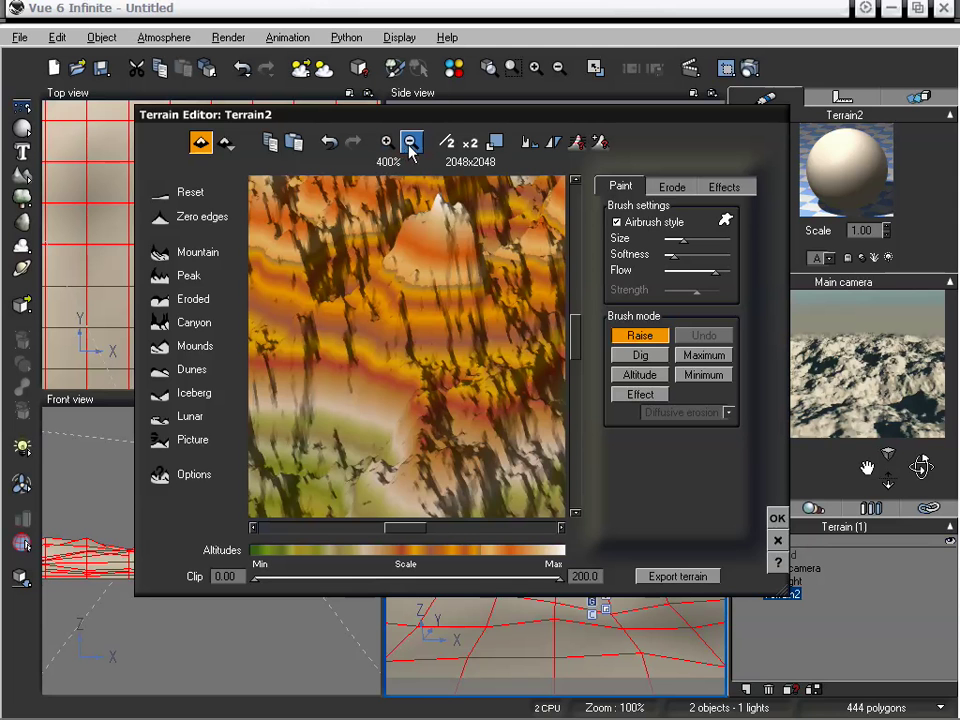
left_click(410, 143)
left_click(410, 143)
left_click(410, 143)
left_click(387, 143)
left_click(387, 143)
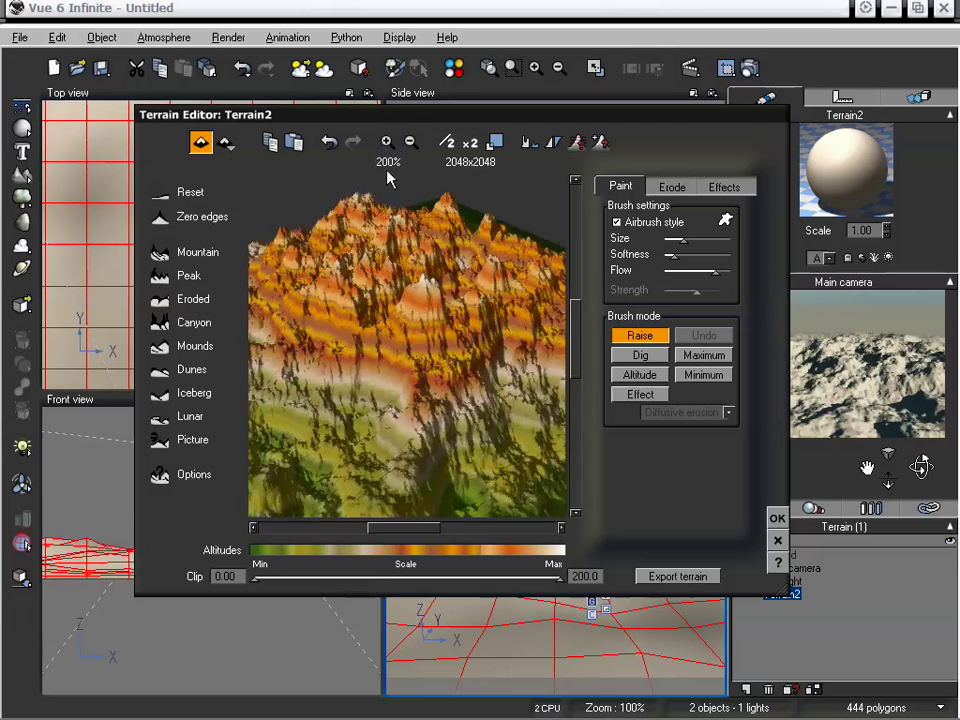
left_click(411, 143)
left_click(411, 143)
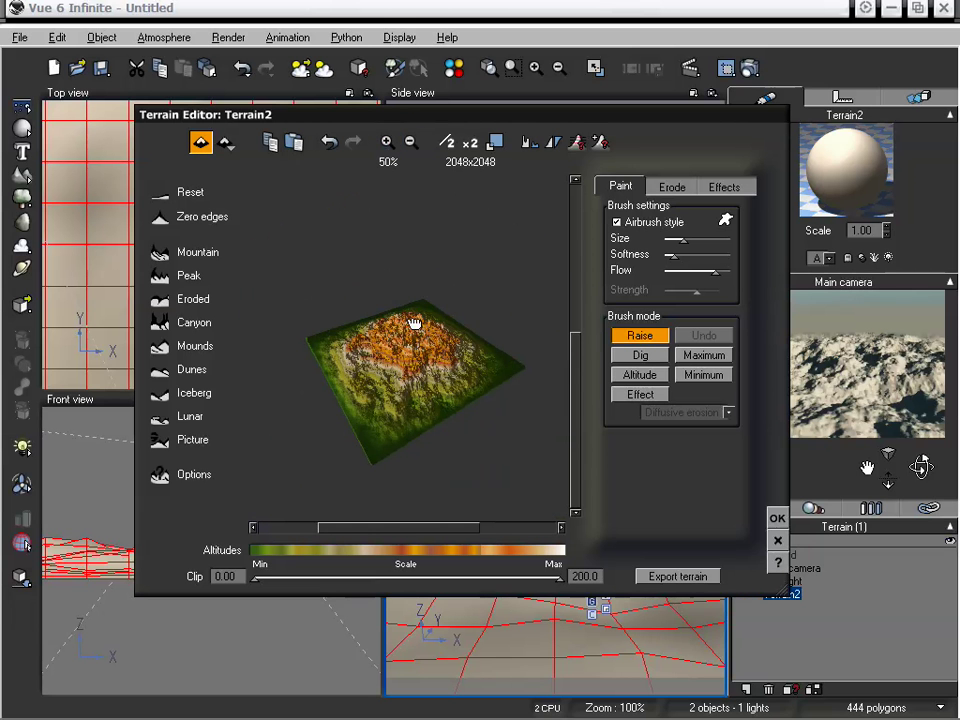
left_click(387, 143)
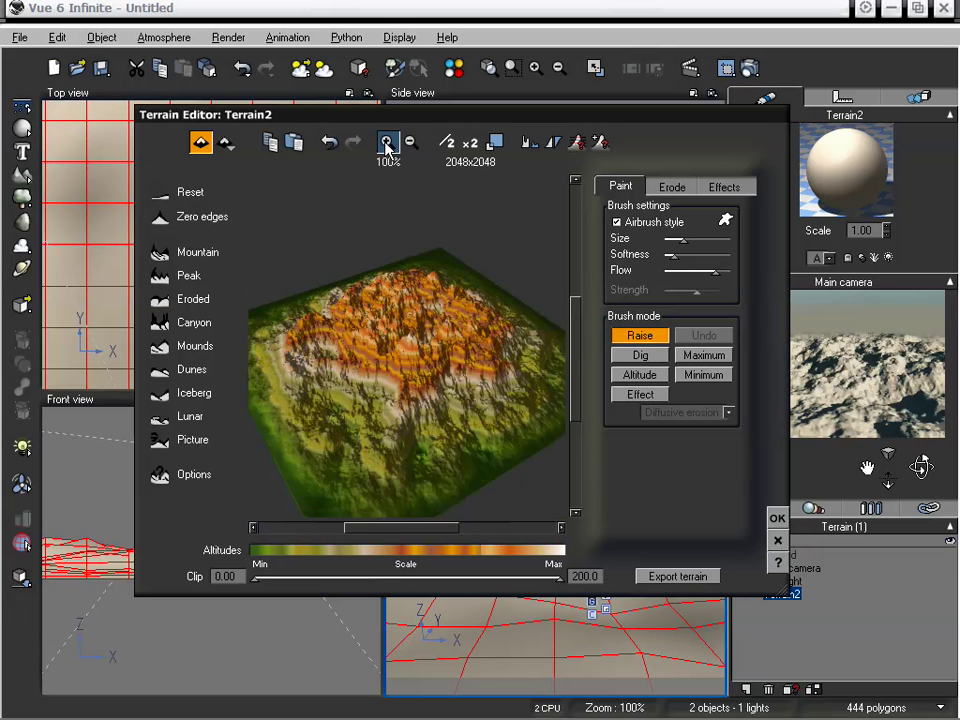
left_click(387, 143)
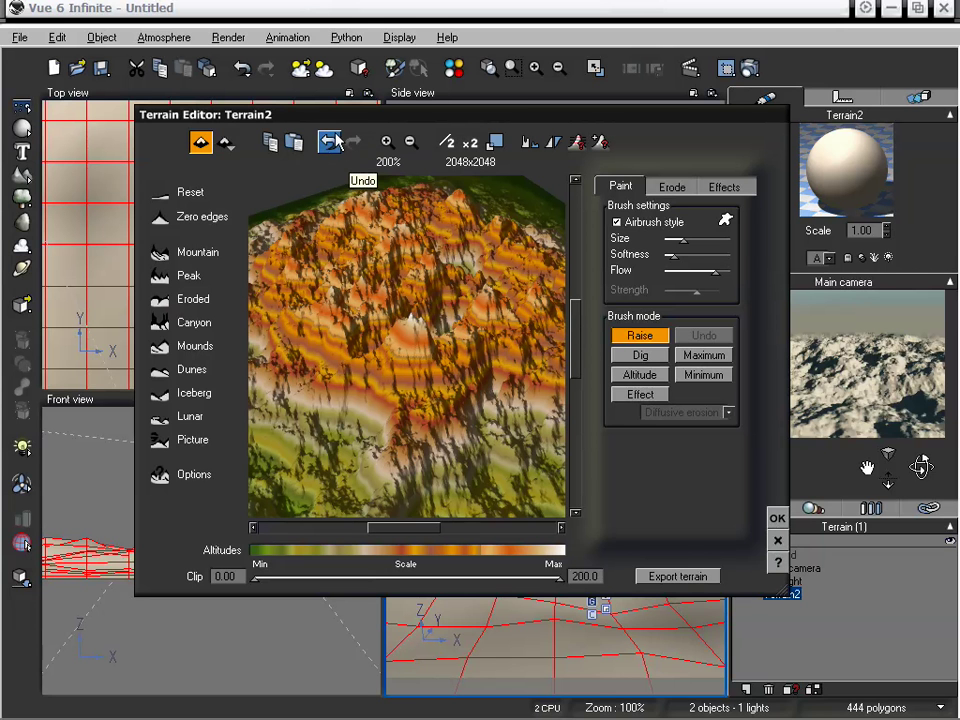
left_click(409, 143)
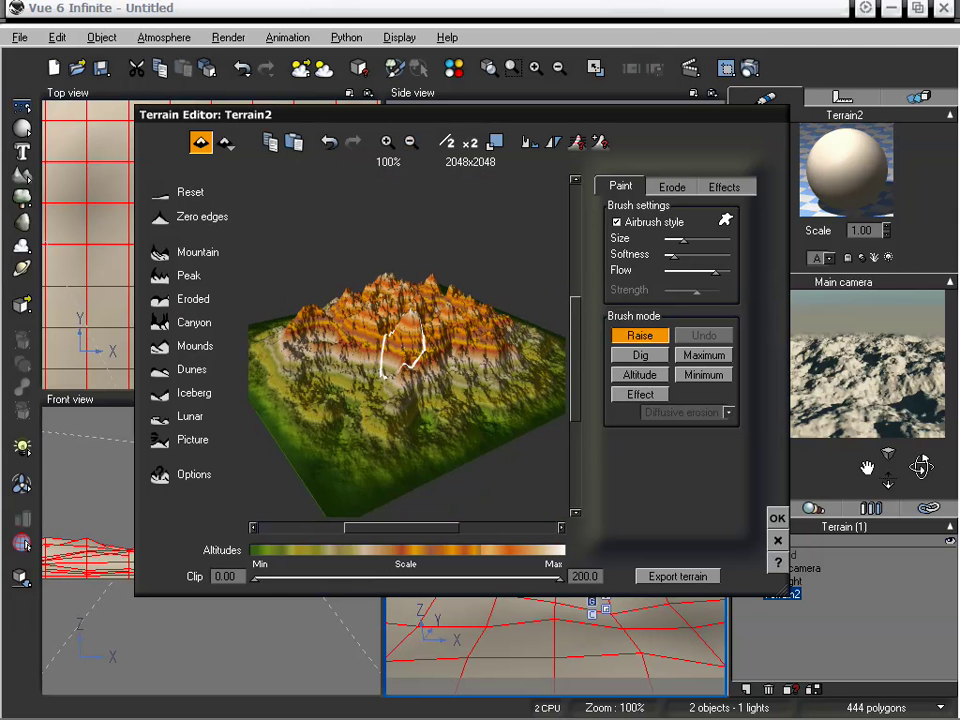
mouse_move(417, 298)
right_mouse_down()
mouse_move(418, 311)
mouse_move(408, 308)
right_mouse_up()
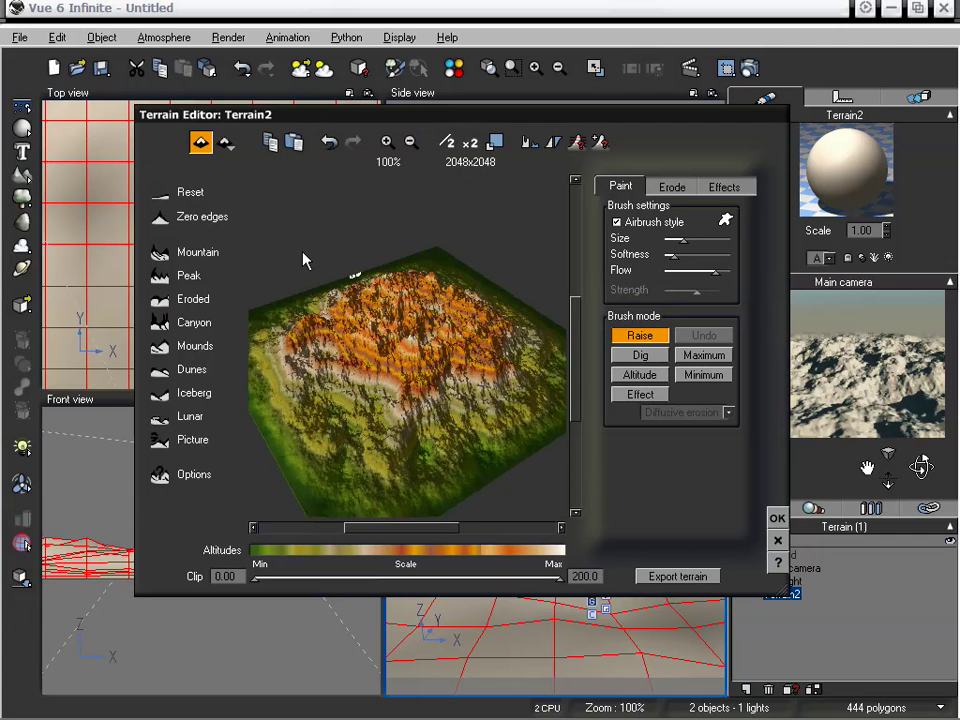
Reset the terrain to a flat surface and generate a Mountain relief on it
left_click(163, 197)
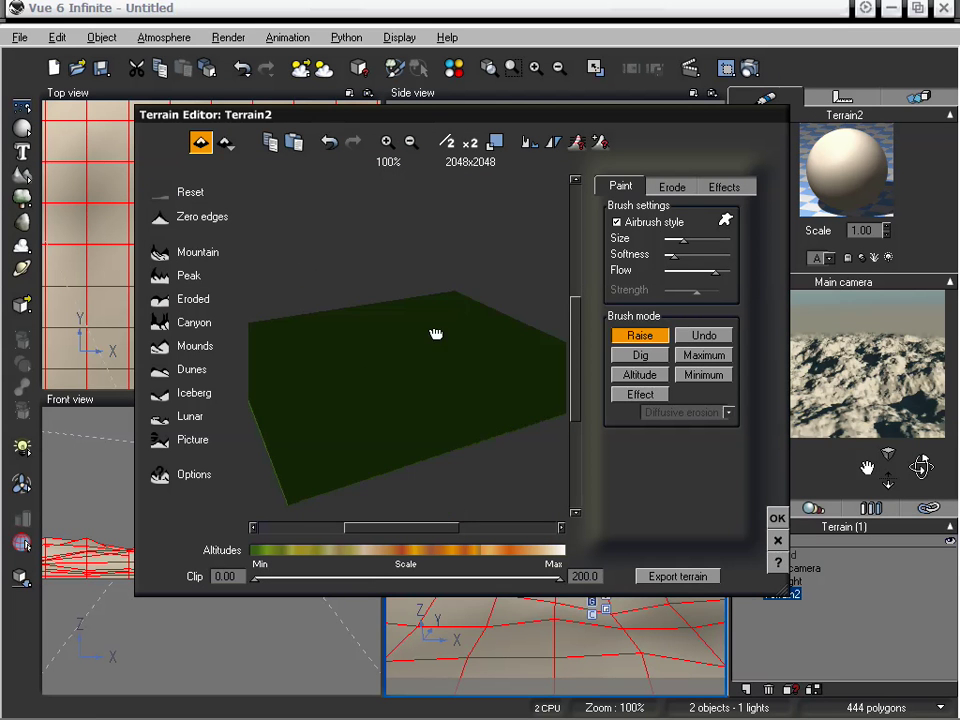
left_click(192, 252)
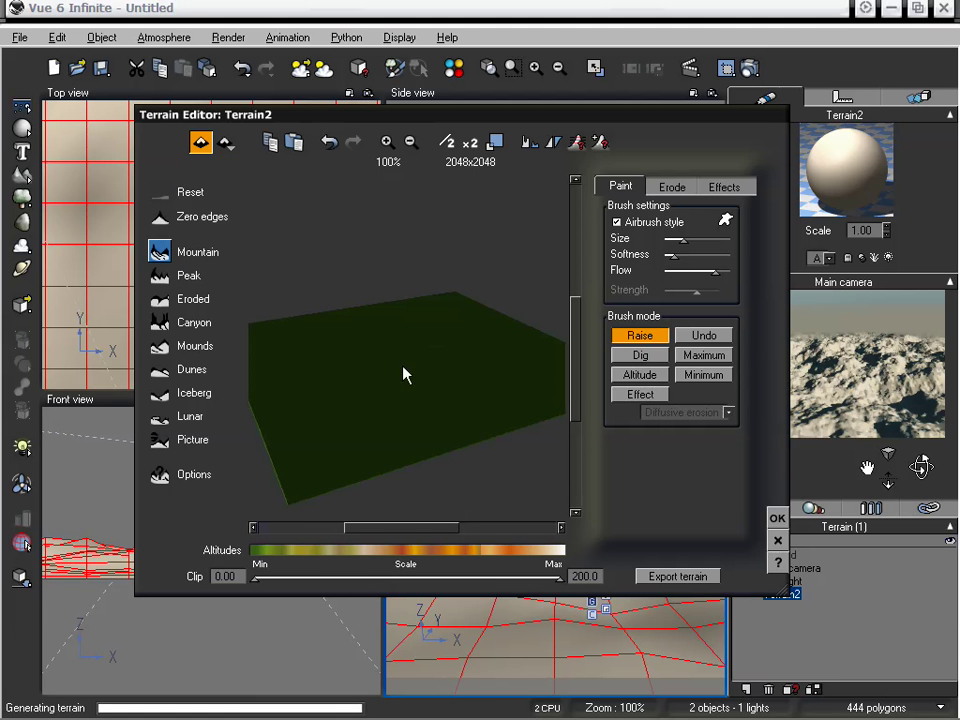
mouse_move(407, 336)
left_mouse_down()
mouse_move(419, 357)
mouse_move(414, 340)
left_mouse_up()
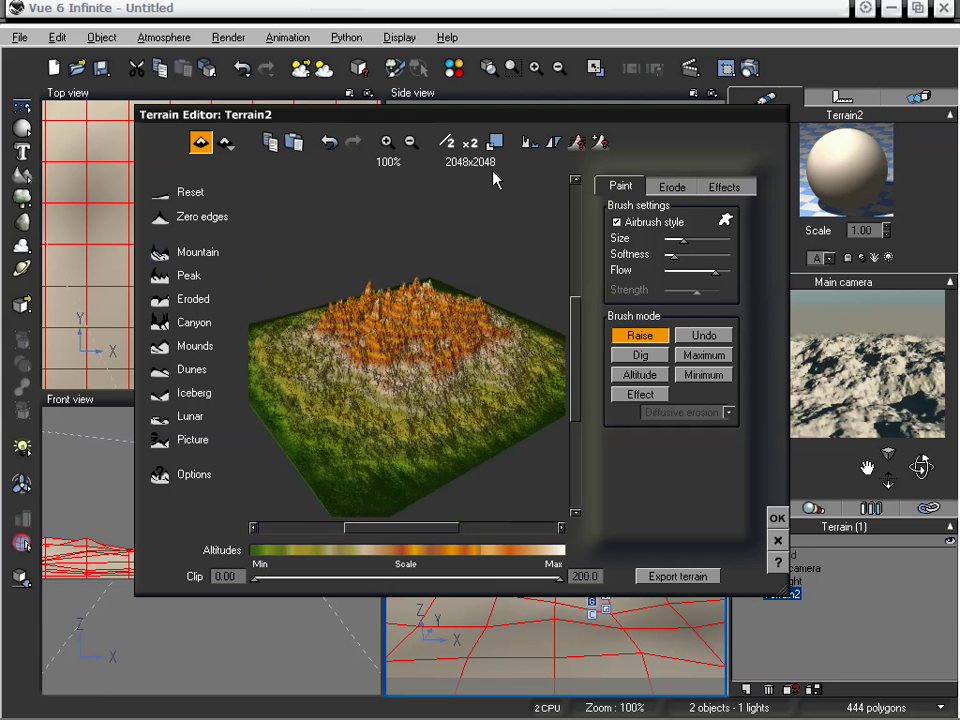
left_click(421, 318)
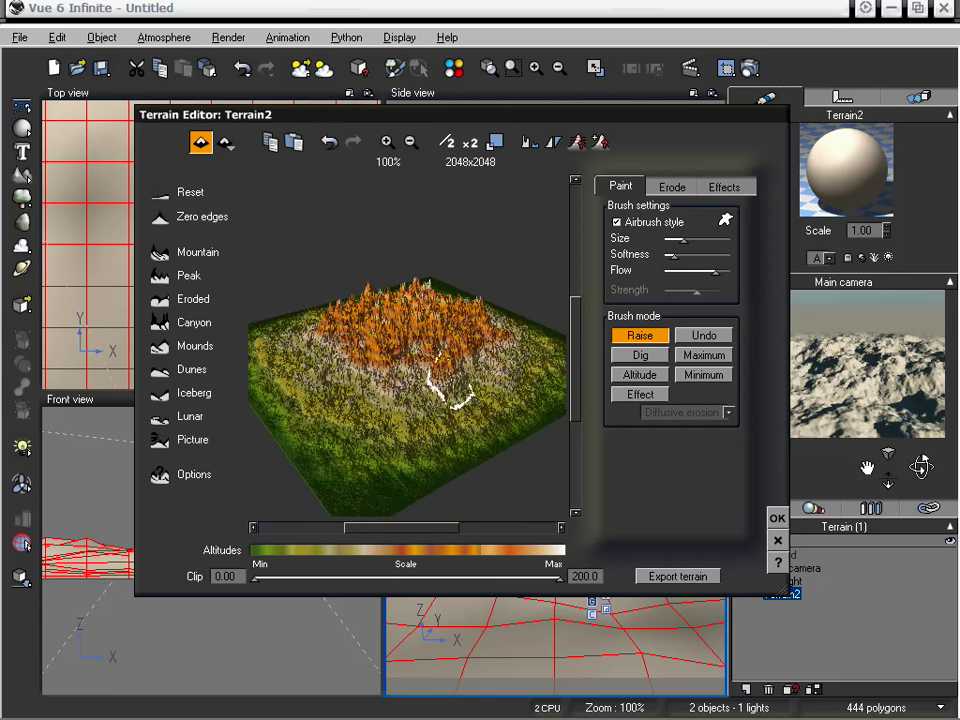
mouse_move(430, 290)
left_mouse_down()
mouse_move(441, 323)
mouse_move(430, 300)
left_mouse_up()
Halve the mountain terrain's resolution to 1024 x 1024 and inspect the result from a lower angle
left_click(445, 142)
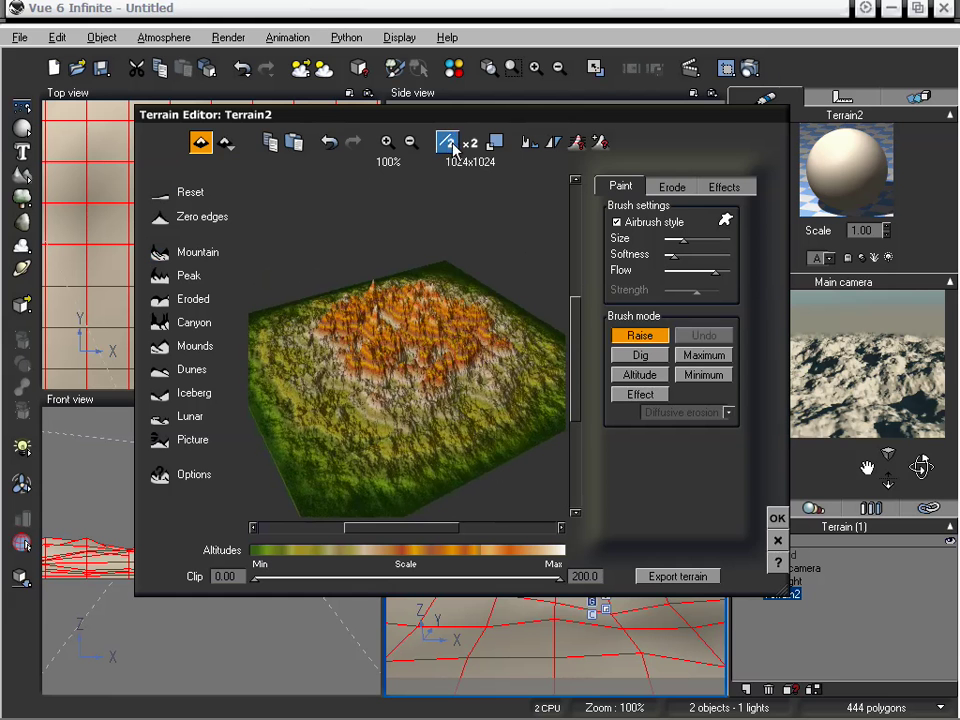
left_click_drag(409, 357, 428, 316)
Reposition the Terrain Editor window and enlarge it to fill nearly the whole screen
left_click_drag(465, 122, 338, 22)
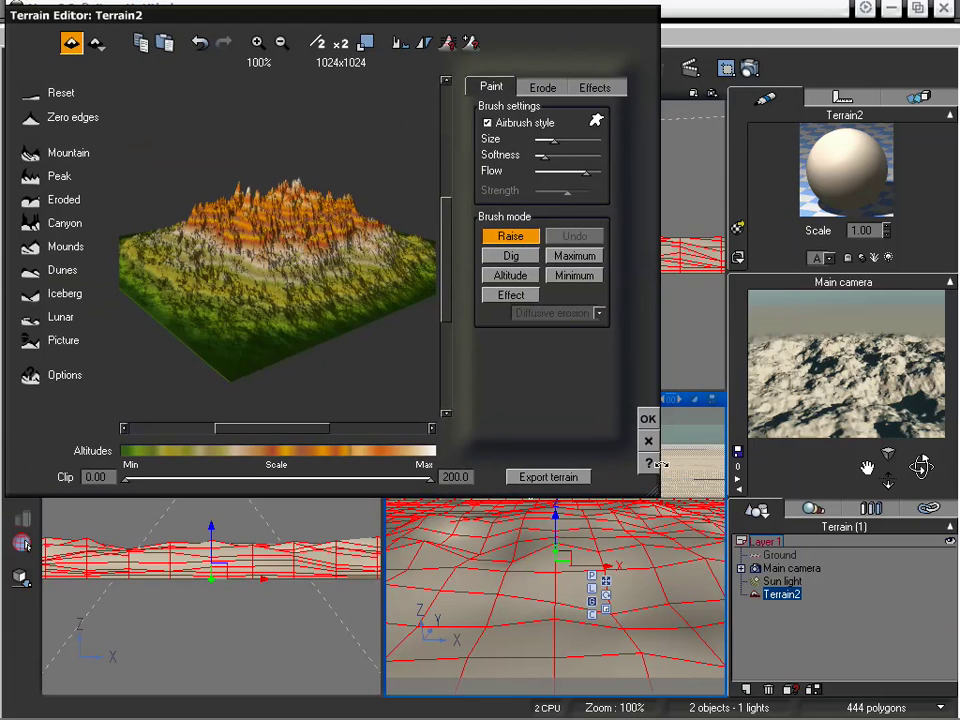
left_click_drag(938, 708, 942, 706)
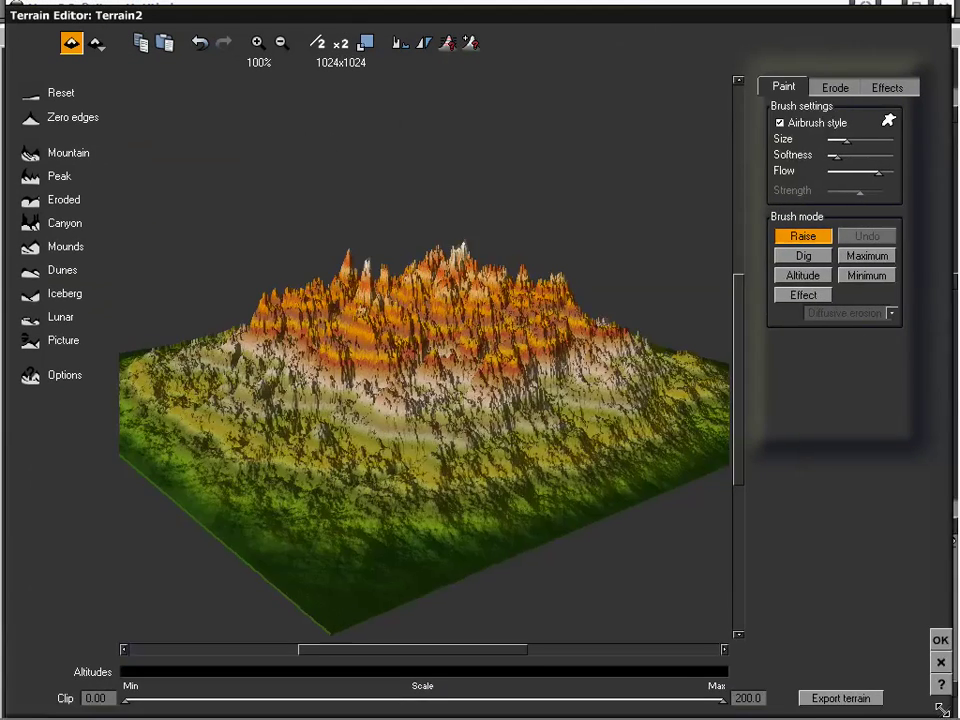
Generate a Canyon relief on the terrain and inspect it from a higher angle
left_click_drag(516, 20, 513, 16)
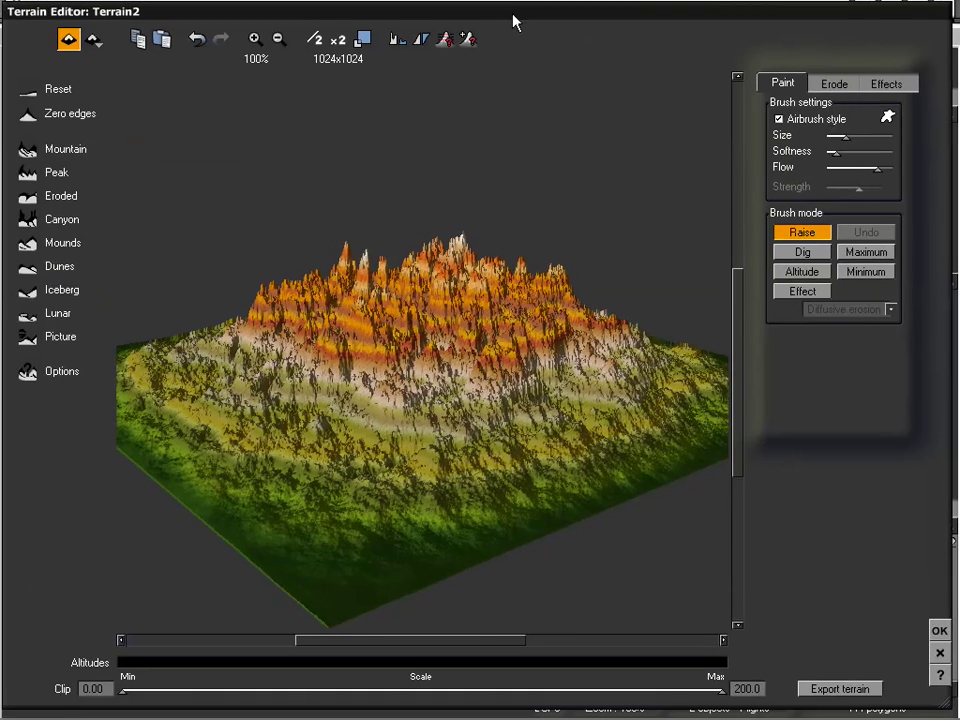
right_click_drag(456, 276, 435, 343)
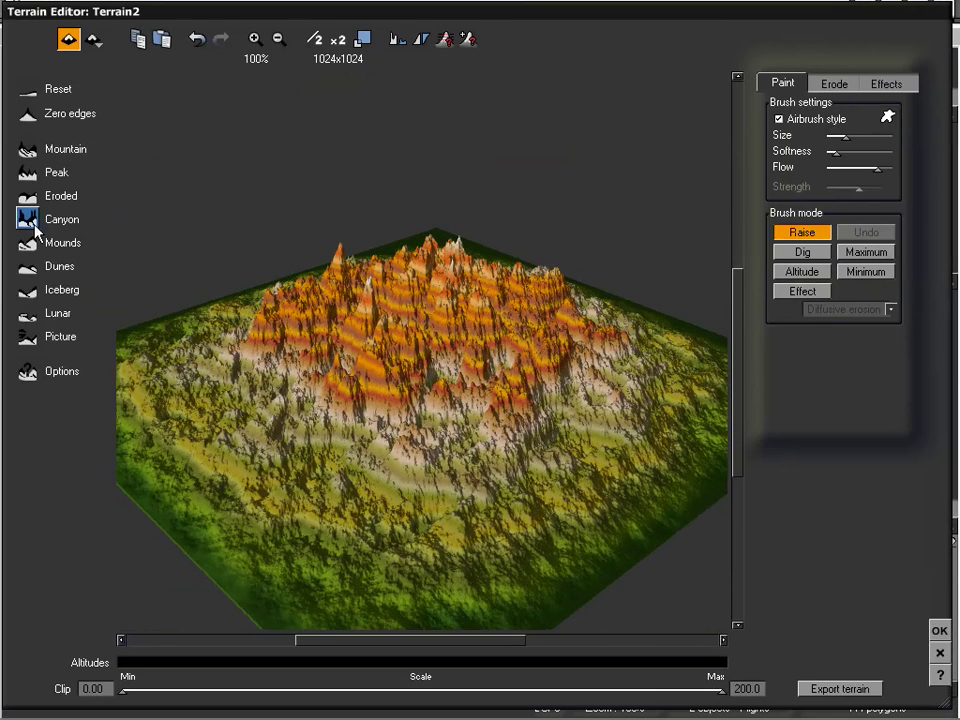
left_click(44, 223)
mouse_move(435, 340)
right_mouse_down()
mouse_move(443, 403)
mouse_move(440, 360)
right_mouse_up()
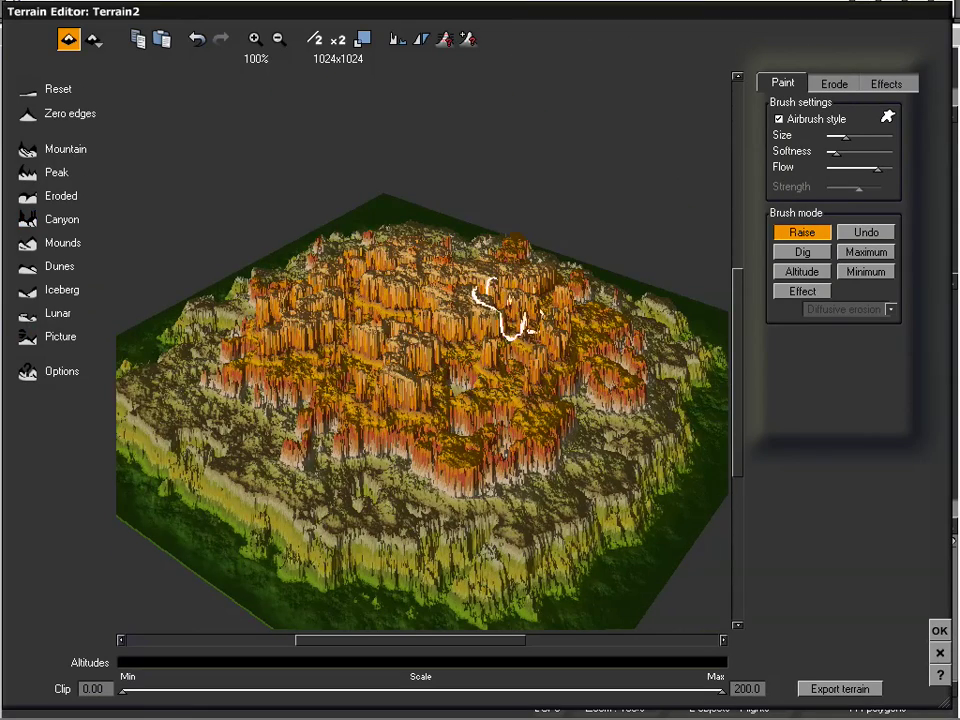
Try an Iceberg relief on the canyon terrain and clear the surface back to flat
left_click(30, 295)
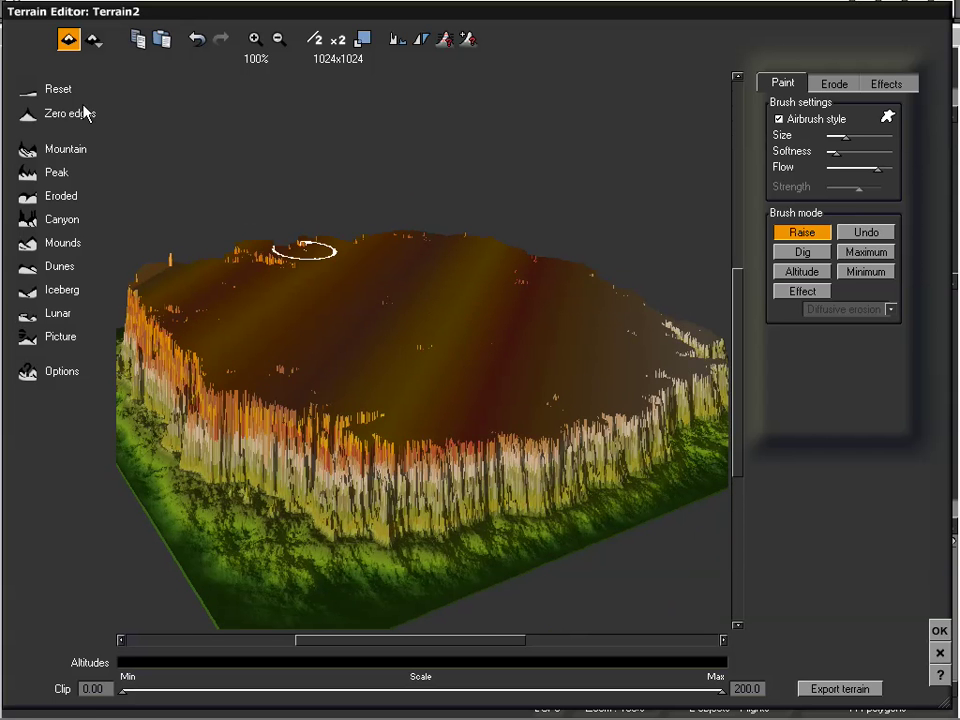
left_click(30, 89)
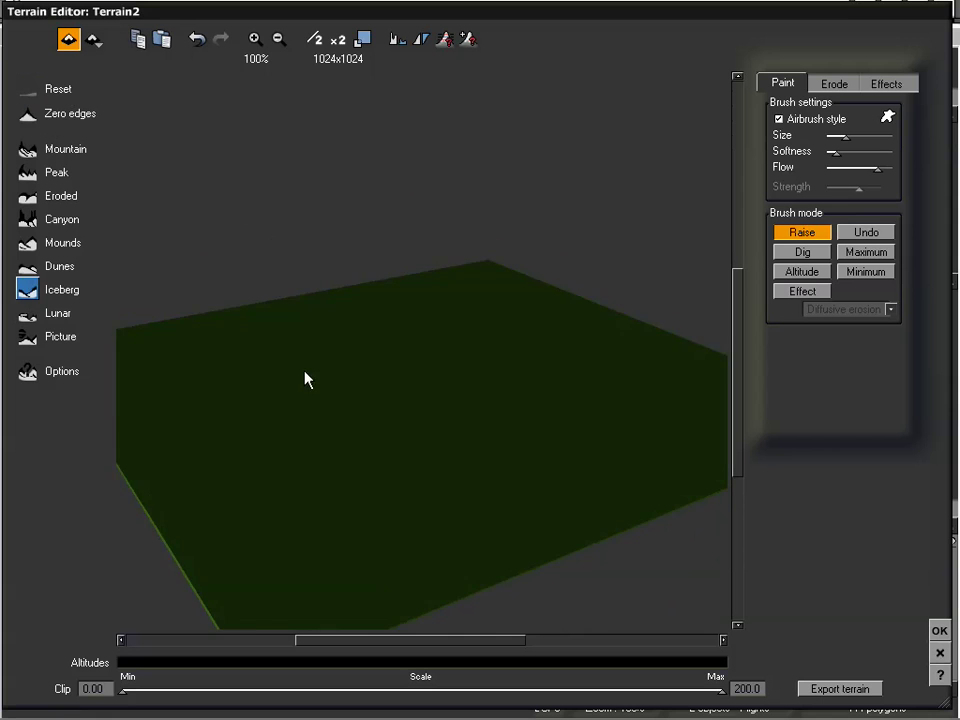
key("ctrl+z")
mouse_move(363, 326)
right_mouse_down()
mouse_move(386, 352)
mouse_move(381, 334)
right_mouse_up()
Reset the terrain to flat and generate a new Canyon relief on it
left_click(30, 94)
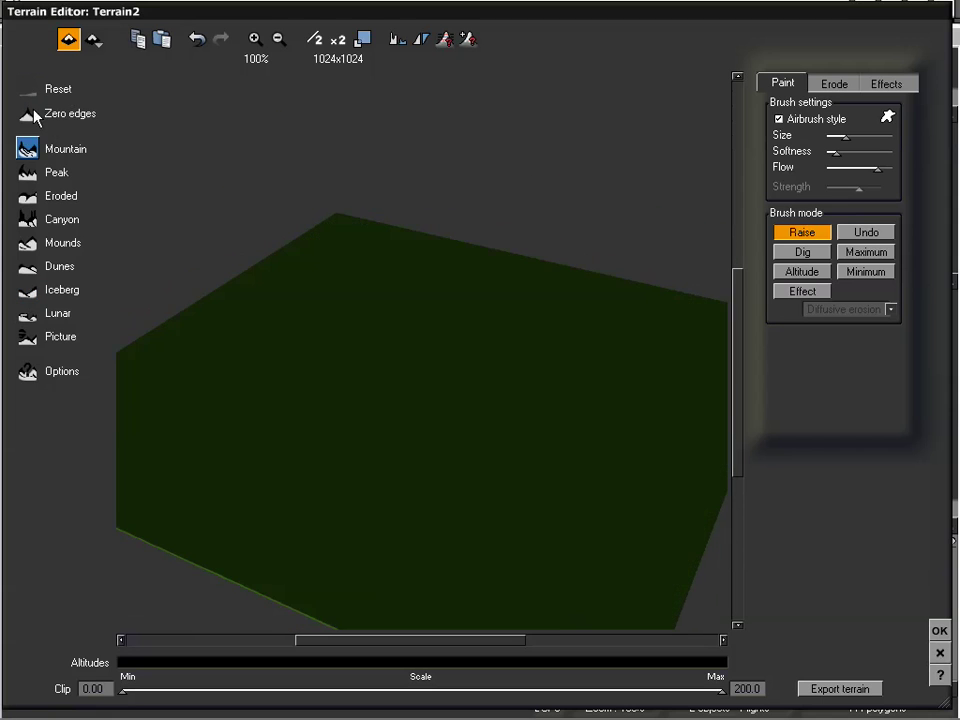
left_click(28, 219)
mouse_move(504, 439)
right_mouse_down()
mouse_move(476, 443)
mouse_move(488, 464)
right_mouse_up()
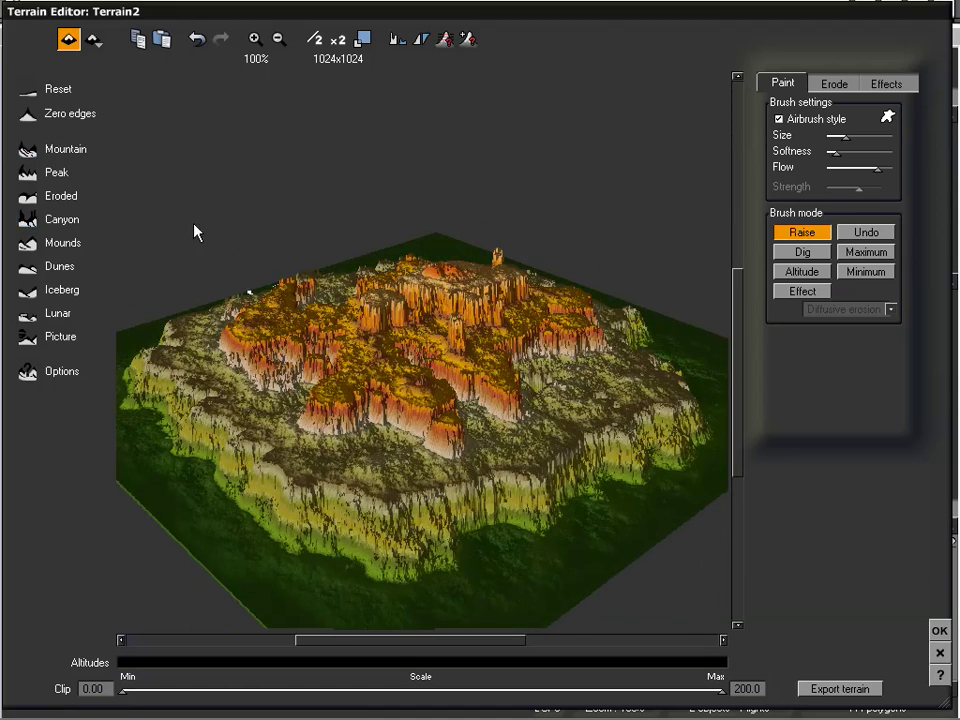
Generate a Mountain relief on the reset terrain, cover it with Lunar craters and inspect it from several angles
left_click(30, 92)
left_click(26, 150)
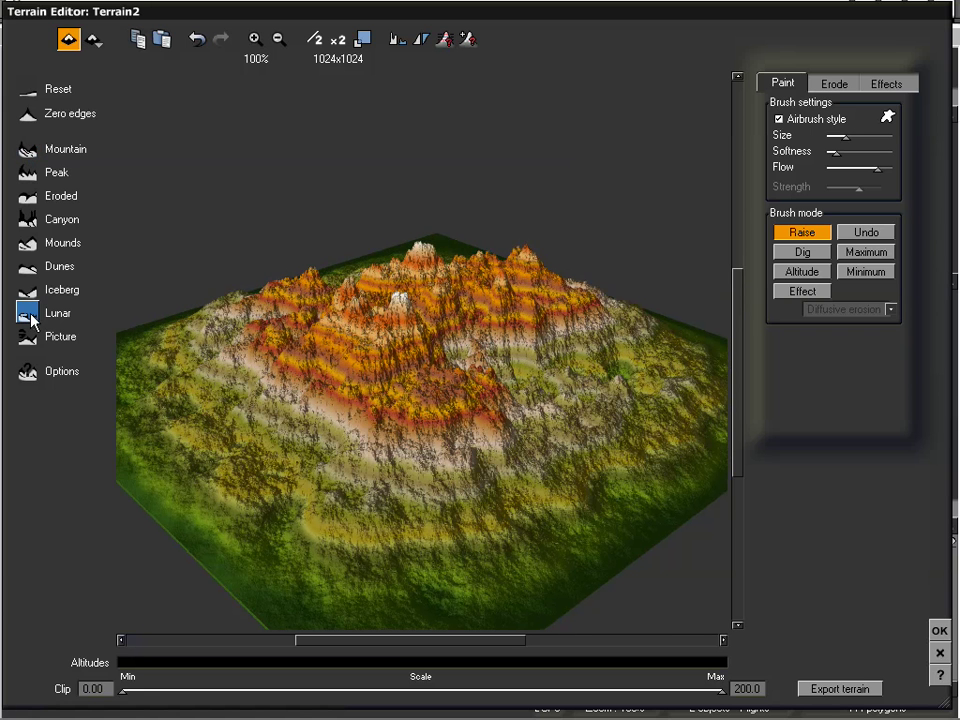
right_click_drag(492, 404, 494, 436)
mouse_move(428, 422)
right_mouse_down()
mouse_move(435, 355)
mouse_move(437, 364)
right_mouse_up()
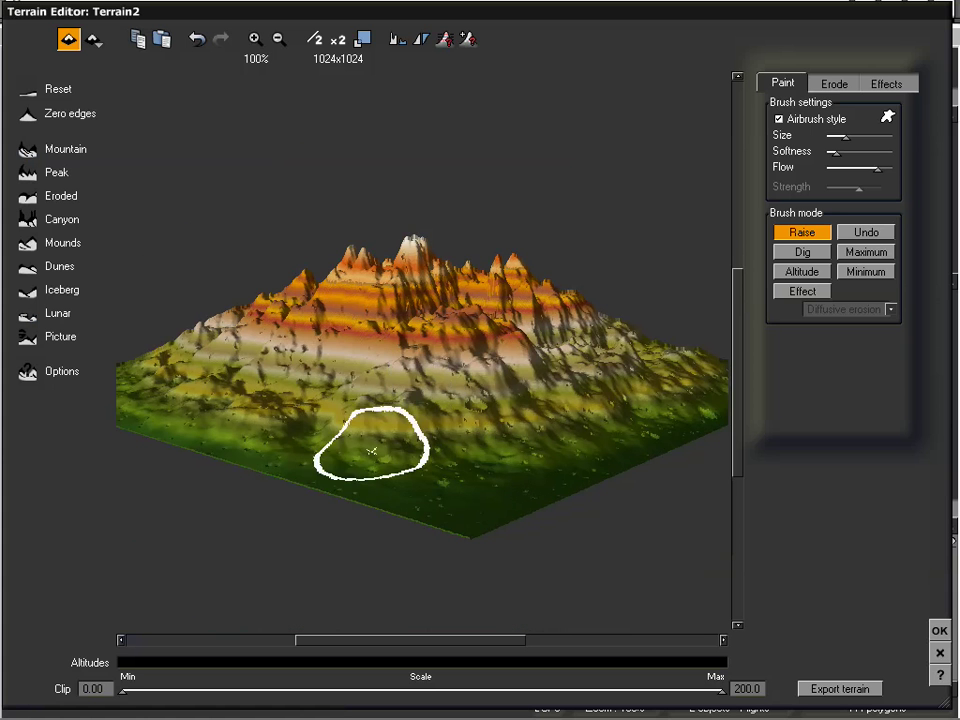
mouse_move(349, 392)
right_mouse_down()
mouse_move(401, 354)
mouse_move(403, 388)
mouse_move(405, 371)
right_mouse_up()
right_click_drag(330, 425, 407, 396)
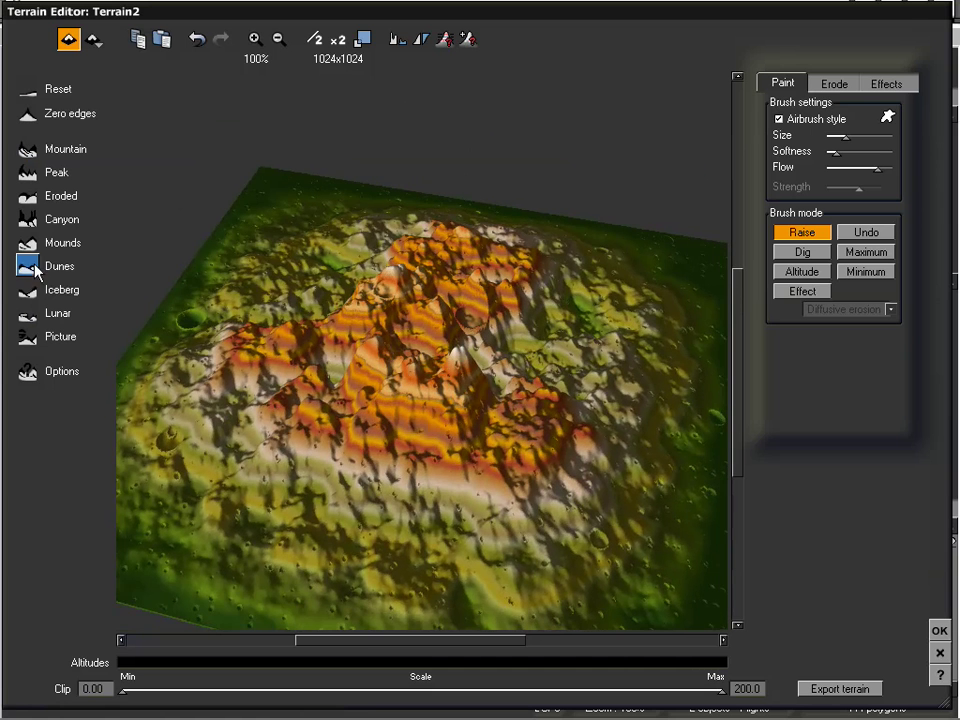
mouse_move(420, 364)
right_mouse_down()
mouse_move(401, 399)
mouse_move(403, 370)
right_mouse_up()
mouse_move(544, 371)
right_mouse_down()
mouse_move(452, 386)
mouse_move(460, 372)
right_mouse_up()
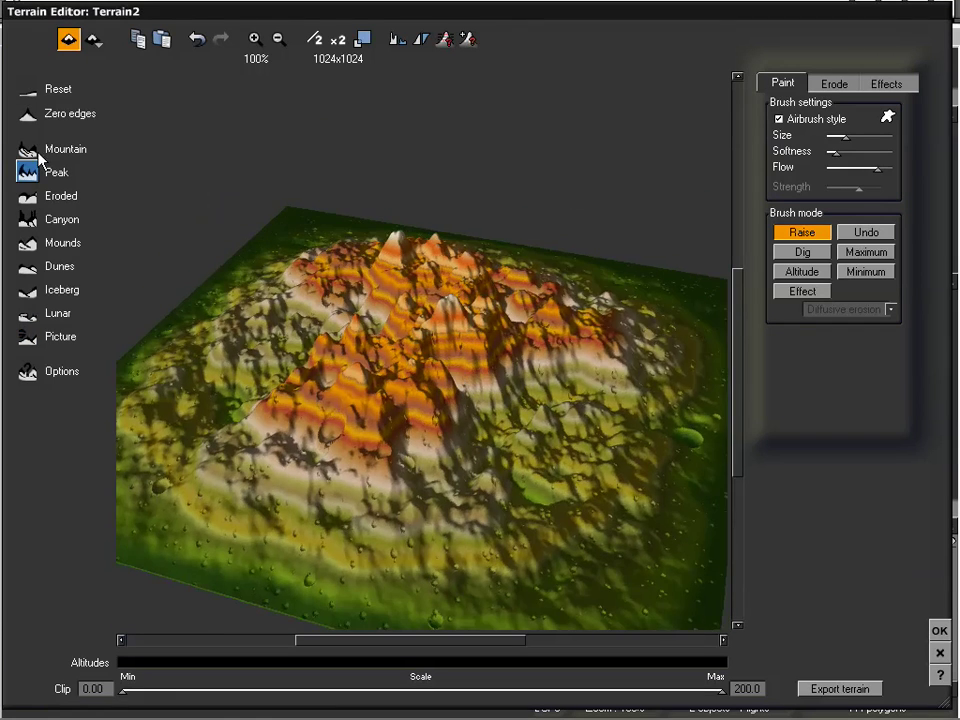
right_click_drag(407, 418, 394, 377)
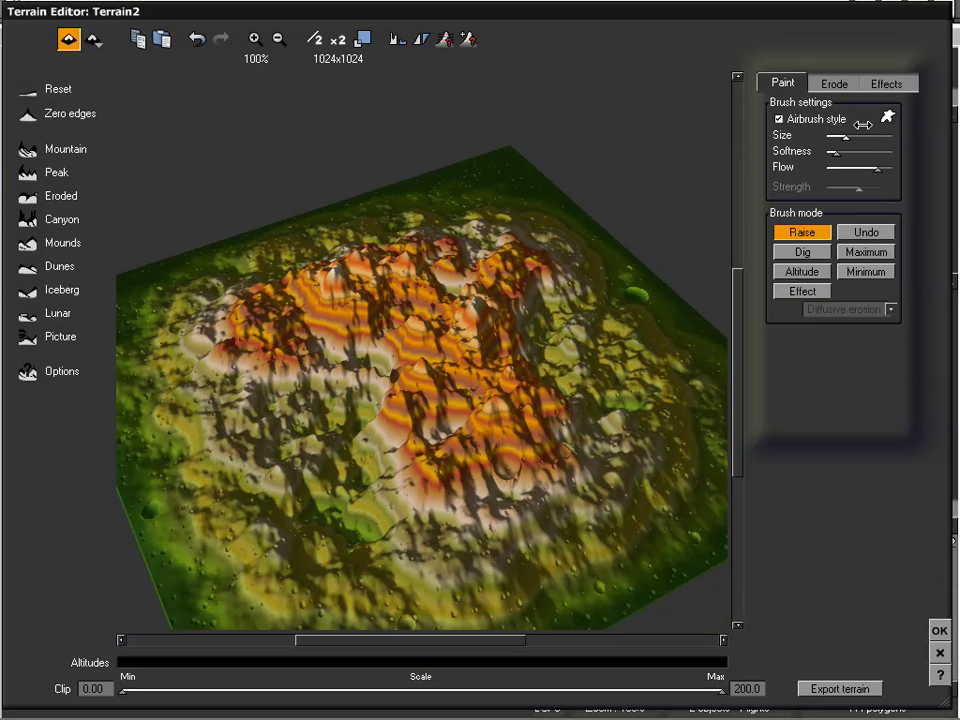
mouse_move(500, 385)
right_mouse_down()
mouse_move(493, 357)
mouse_move(503, 354)
right_mouse_up()
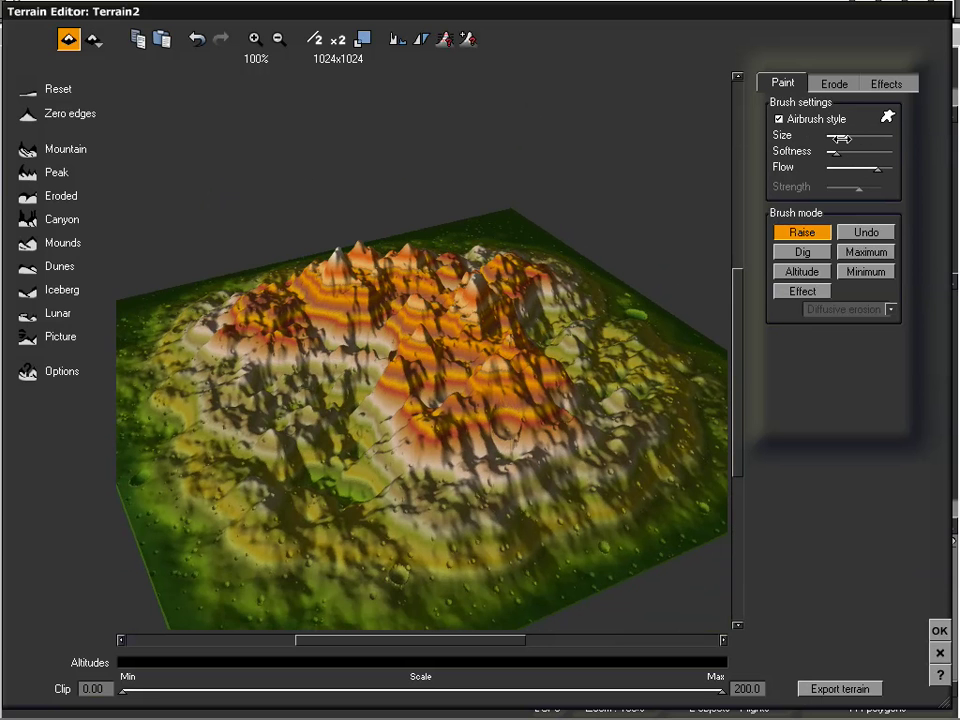
With an enlarged airbrush, raise mounds on the terrain's front slope and dig hollows through its middle
mouse_move(341, 468)
left_mouse_down()
mouse_move(345, 458)
mouse_move(425, 455)
mouse_move(358, 420)
left_mouse_up()
left_click(801, 252)
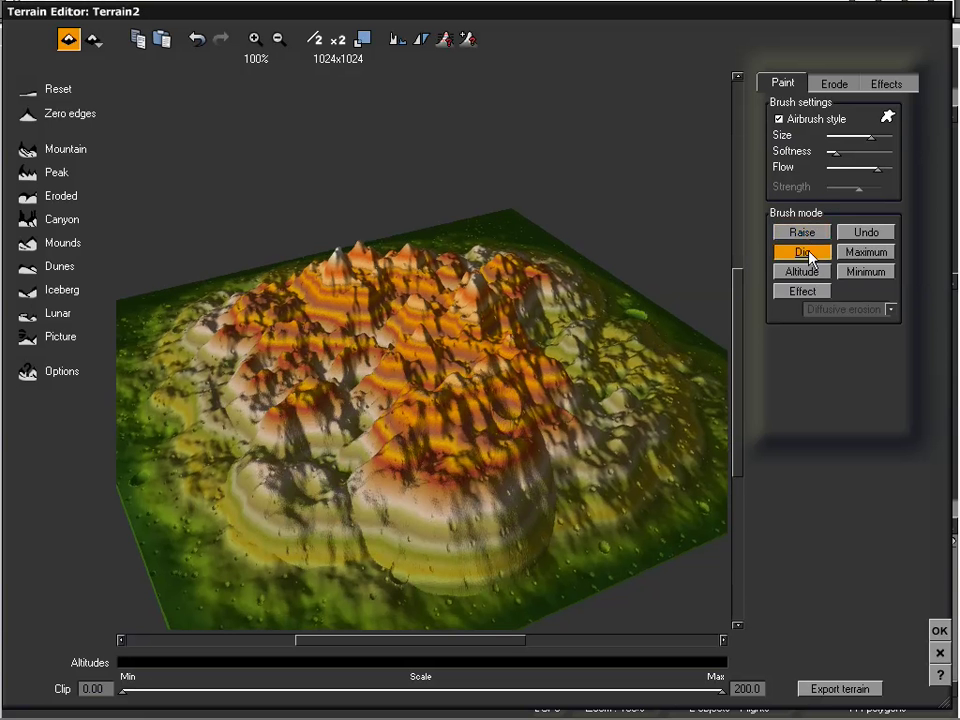
mouse_move(615, 365)
left_mouse_down()
mouse_move(525, 493)
mouse_move(420, 514)
mouse_move(429, 386)
mouse_move(400, 410)
mouse_move(498, 350)
mouse_move(380, 383)
mouse_move(343, 368)
left_mouse_up()
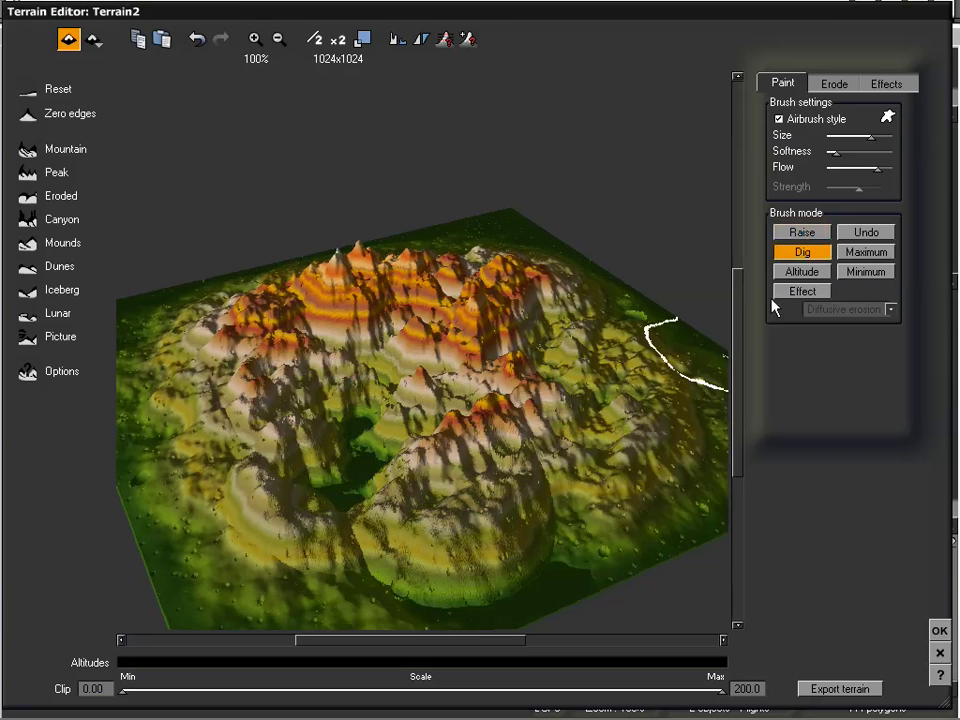
right_click_drag(358, 429, 325, 348)
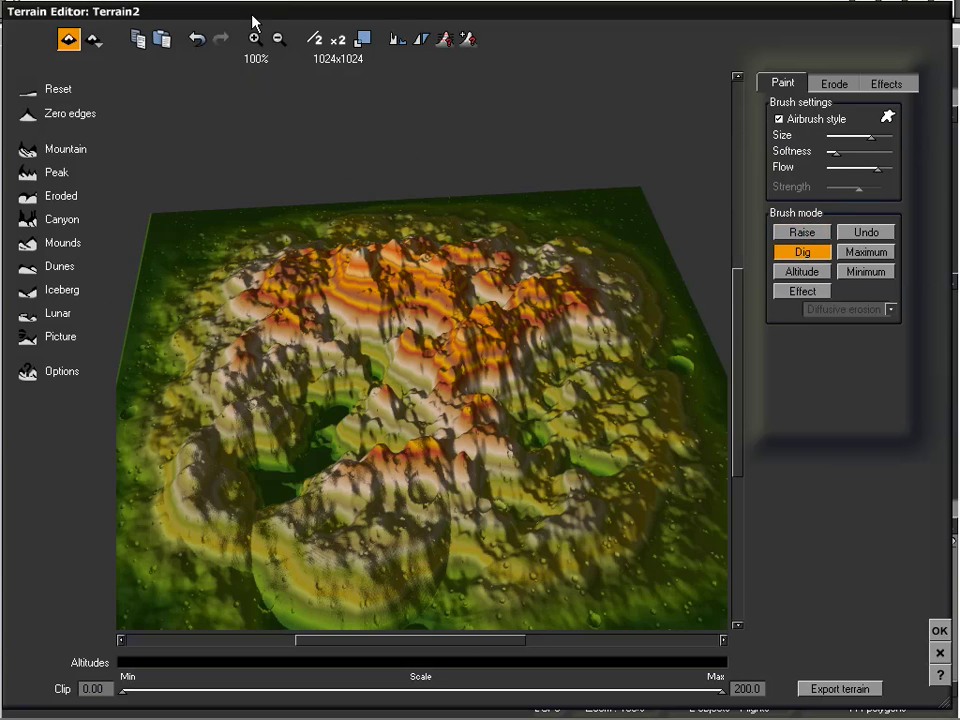
Flatten the peaks and front mounds into a broad plateau with the Altitude brush at 50
left_click(800, 272)
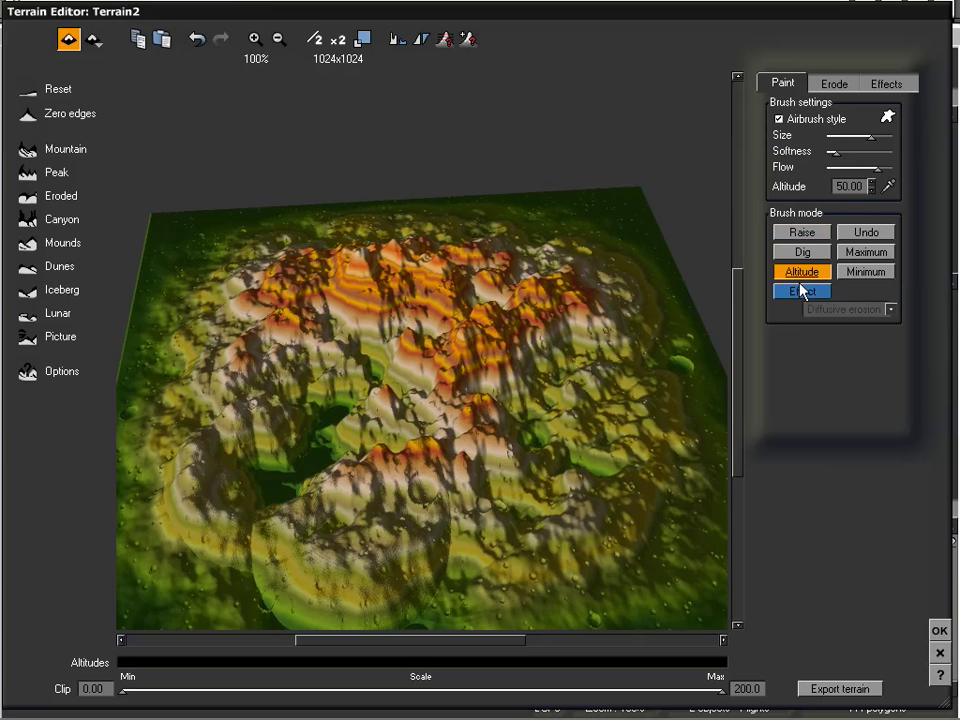
right_click_drag(493, 471, 496, 440)
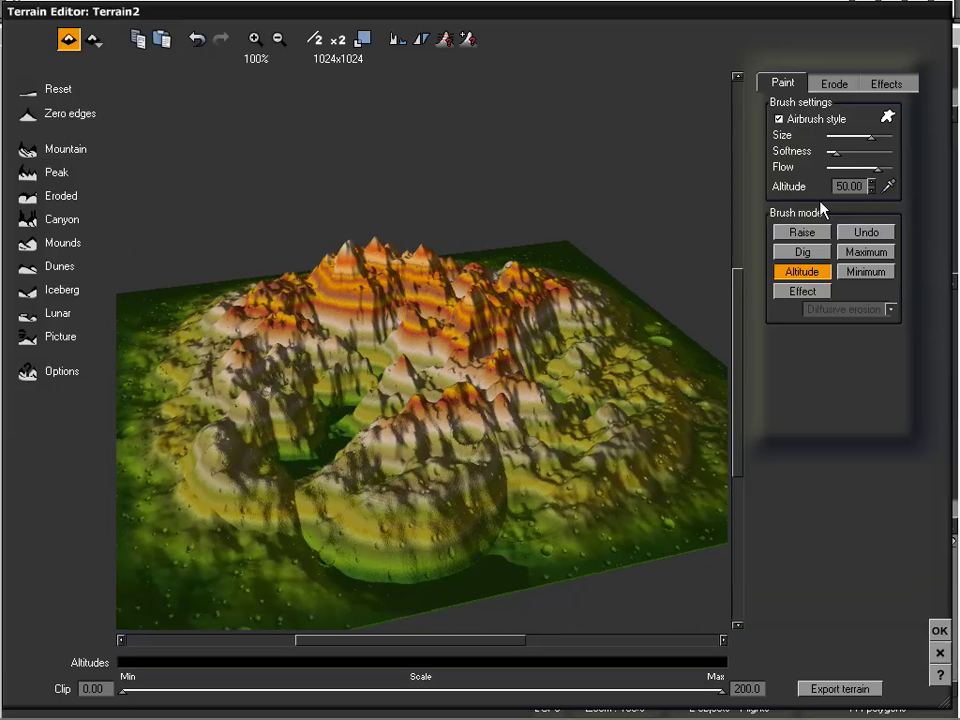
left_click(570, 420)
mouse_move(600, 418)
left_mouse_down()
mouse_move(531, 429)
mouse_move(257, 424)
mouse_move(405, 320)
mouse_move(343, 396)
mouse_move(289, 418)
mouse_move(600, 354)
mouse_move(553, 380)
mouse_move(510, 317)
mouse_move(432, 258)
mouse_move(339, 336)
mouse_move(365, 290)
mouse_move(396, 287)
mouse_move(589, 343)
mouse_move(482, 493)
mouse_move(213, 500)
mouse_move(279, 485)
mouse_move(317, 418)
mouse_move(525, 317)
left_mouse_up()
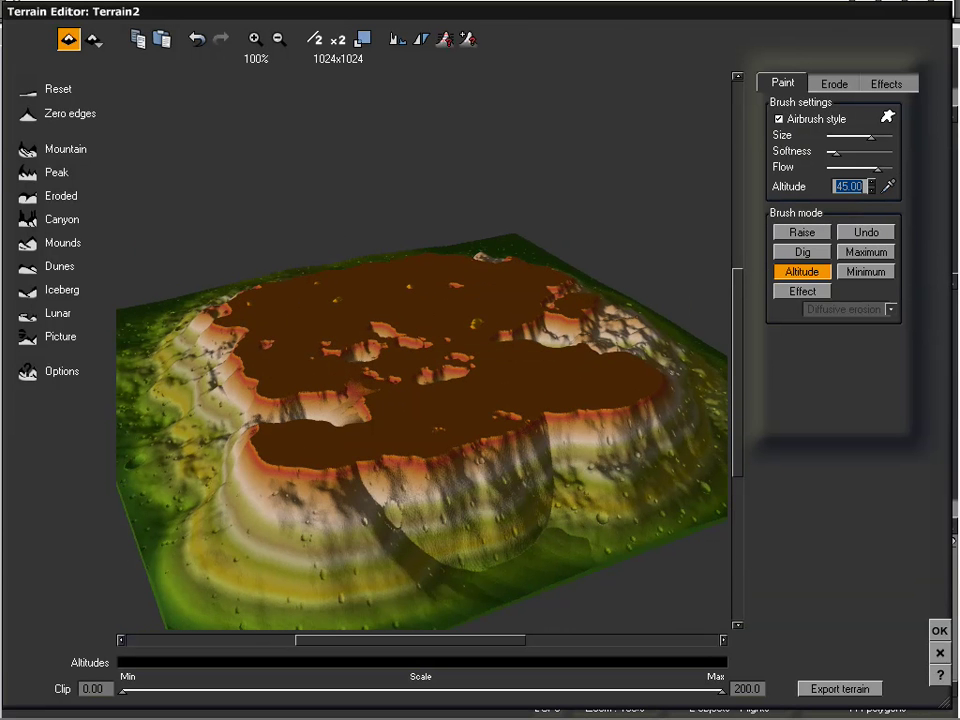
Set the brush altitude to 15 and paint low, level areas into the plateau's front slopes
mouse_move(399, 521)
left_mouse_down()
mouse_move(375, 525)
mouse_move(589, 461)
mouse_move(632, 428)
left_mouse_up()
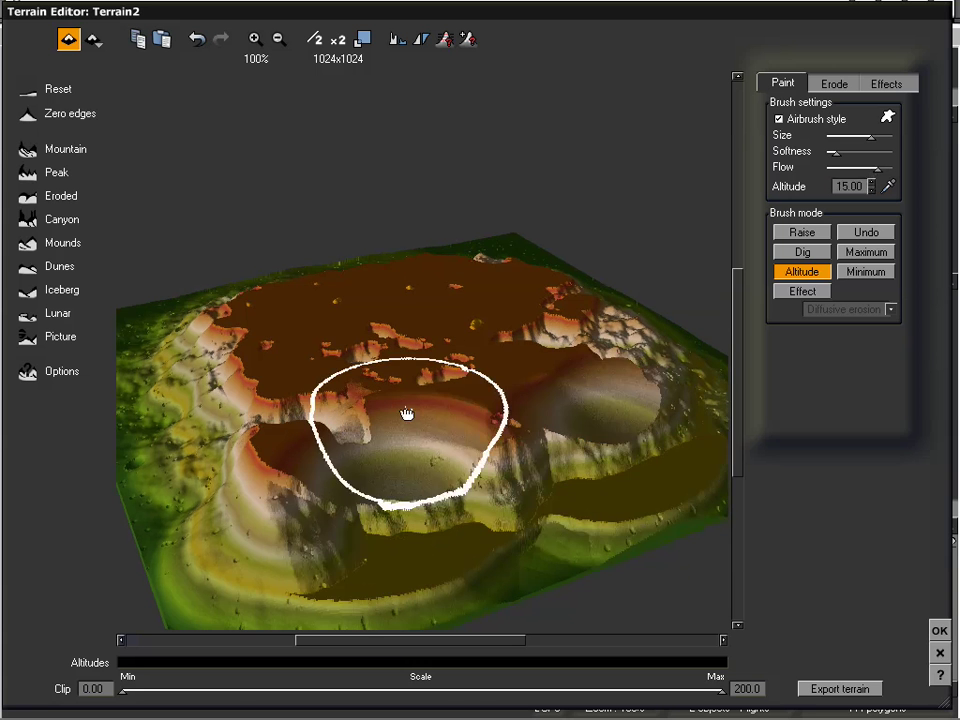
right_click_drag(407, 414, 520, 420)
mouse_move(343, 447)
left_mouse_down()
mouse_move(304, 439)
mouse_move(211, 388)
left_mouse_up()
mouse_move(418, 446)
right_mouse_down()
mouse_move(375, 390)
mouse_move(375, 369)
mouse_move(384, 386)
right_mouse_up()
mouse_move(542, 366)
right_mouse_down()
mouse_move(533, 349)
mouse_move(538, 361)
right_mouse_up()
mouse_move(480, 374)
right_mouse_down()
mouse_move(463, 353)
mouse_move(484, 385)
right_mouse_up()
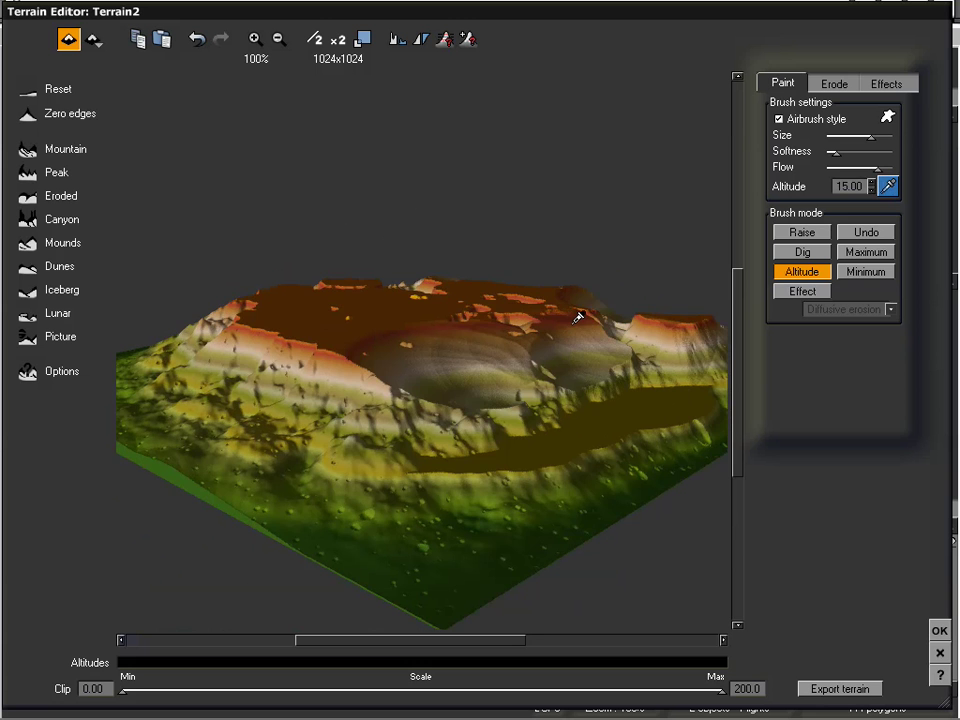
Sample an altitude of 33.11 from the plateau's slope and paint a wide level ledge around the plateau
left_click(370, 358)
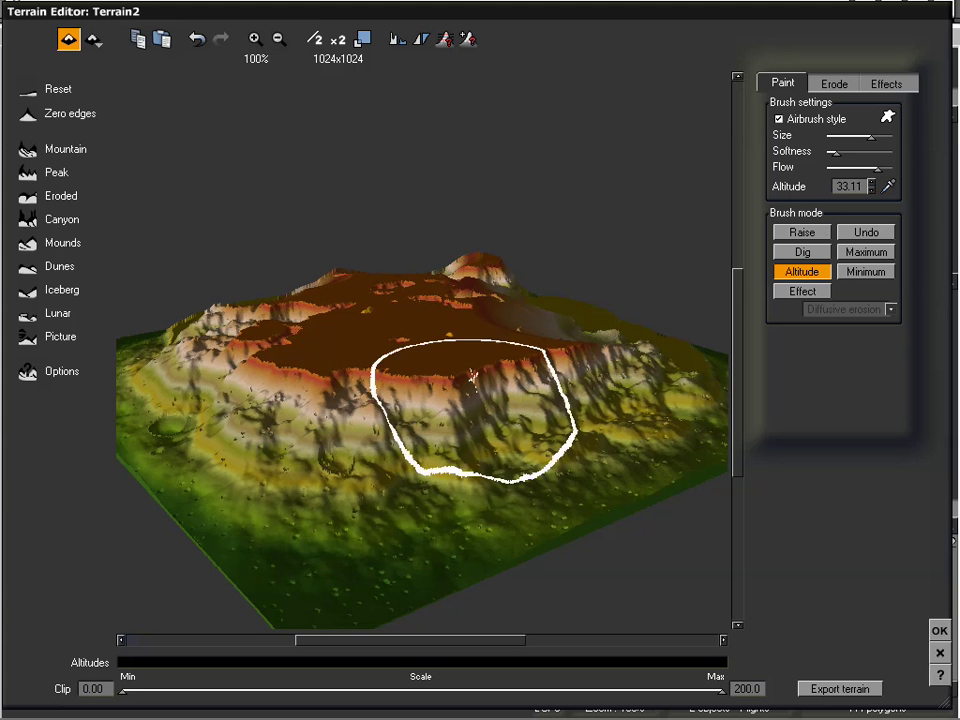
mouse_move(354, 422)
left_mouse_down()
mouse_move(423, 420)
mouse_move(546, 392)
mouse_move(282, 401)
mouse_move(150, 370)
left_mouse_up()
mouse_move(236, 322)
left_mouse_down()
mouse_move(600, 372)
mouse_move(538, 343)
left_mouse_up()
right_click_drag(538, 343, 523, 397)
Switch the brush to Effect mode and choose the Craters effect
left_click(802, 291)
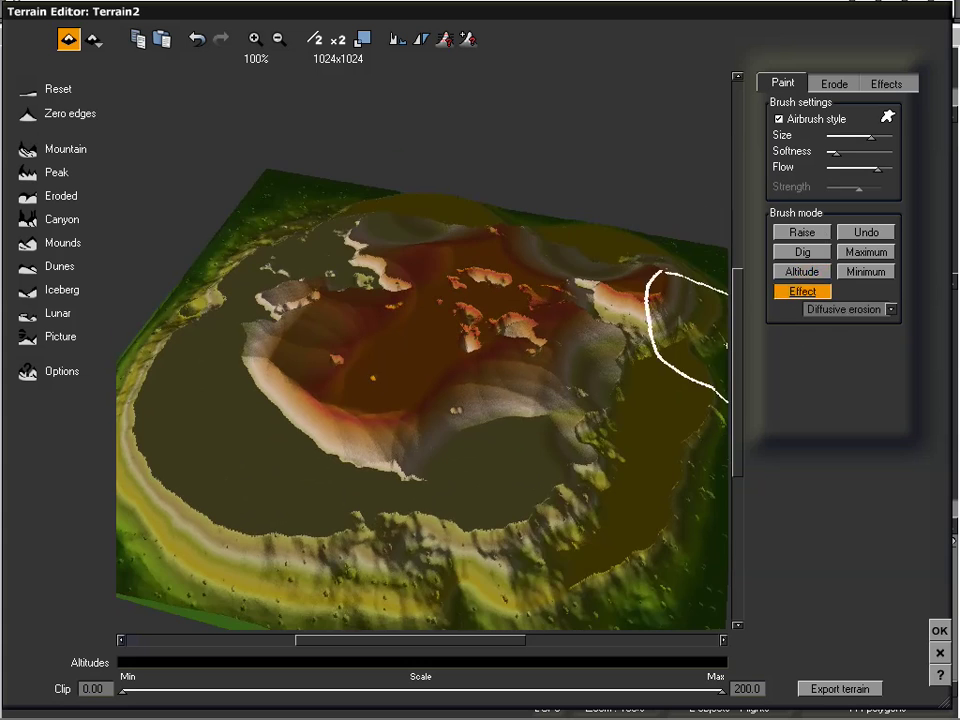
right_click_drag(447, 530, 447, 488)
left_click(842, 310)
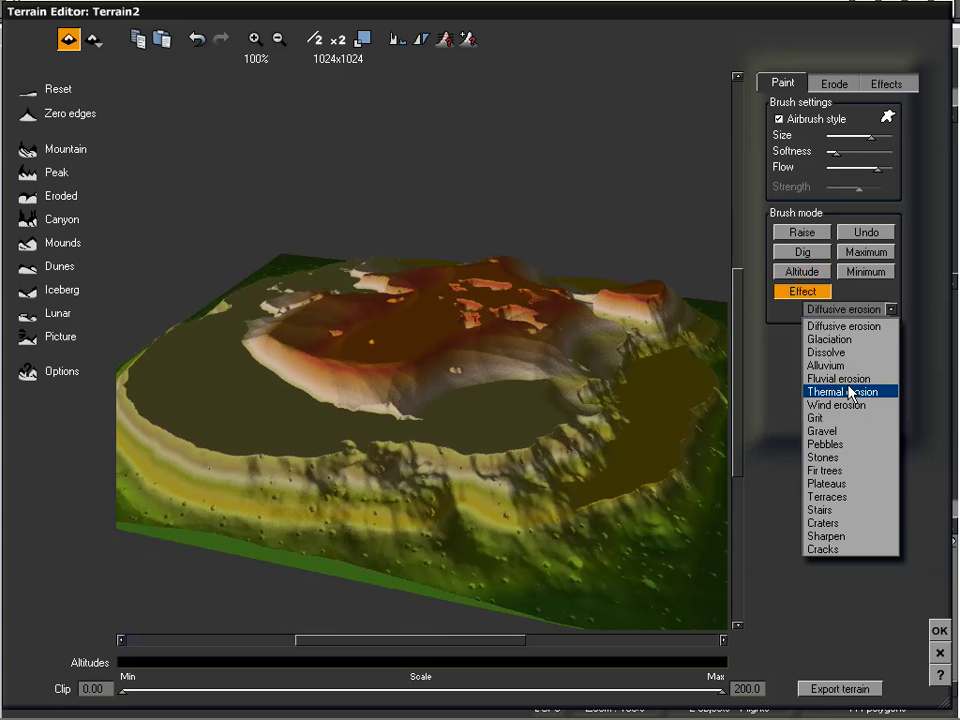
left_click(836, 528)
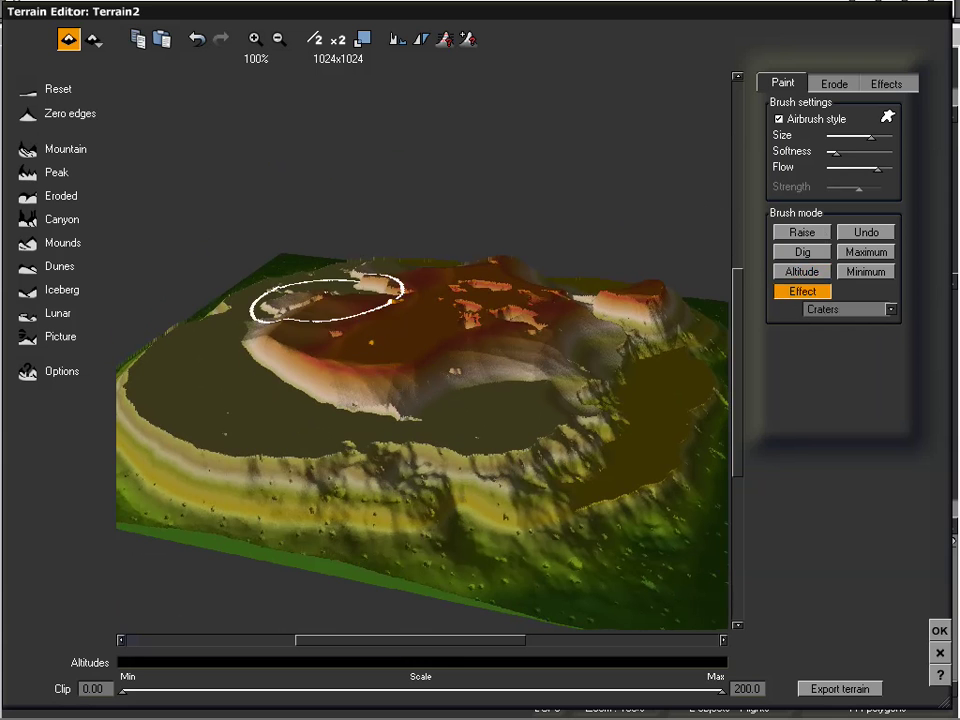
Generate a new Mountain relief on the reset terrain and set the effect brush to Diffusive erosion
left_click(38, 95)
left_click(27, 148)
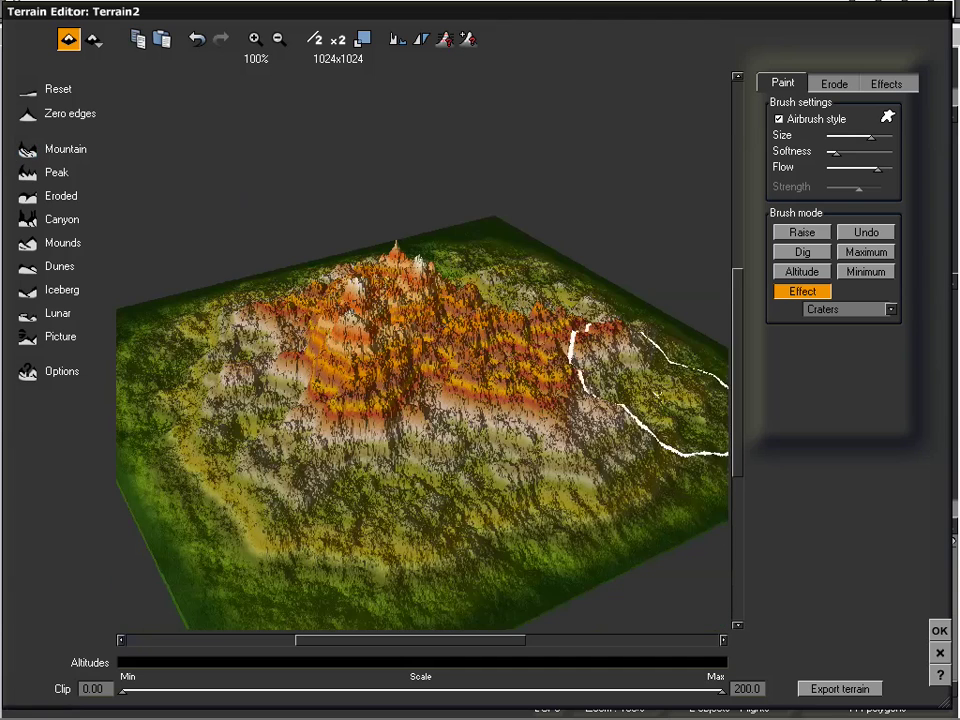
left_click(866, 310)
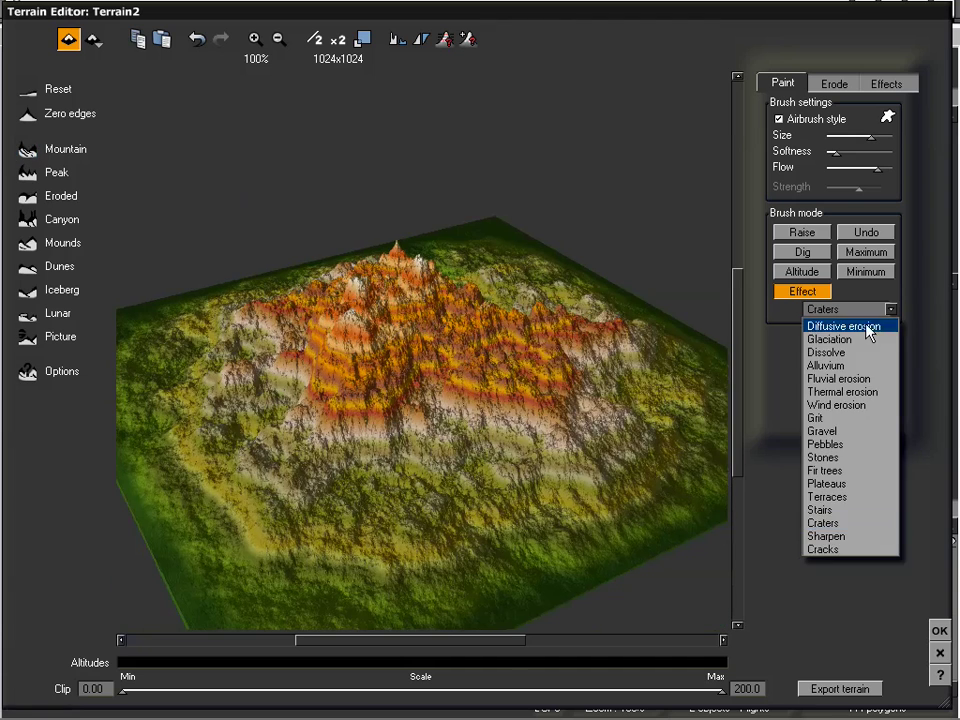
left_click(874, 332)
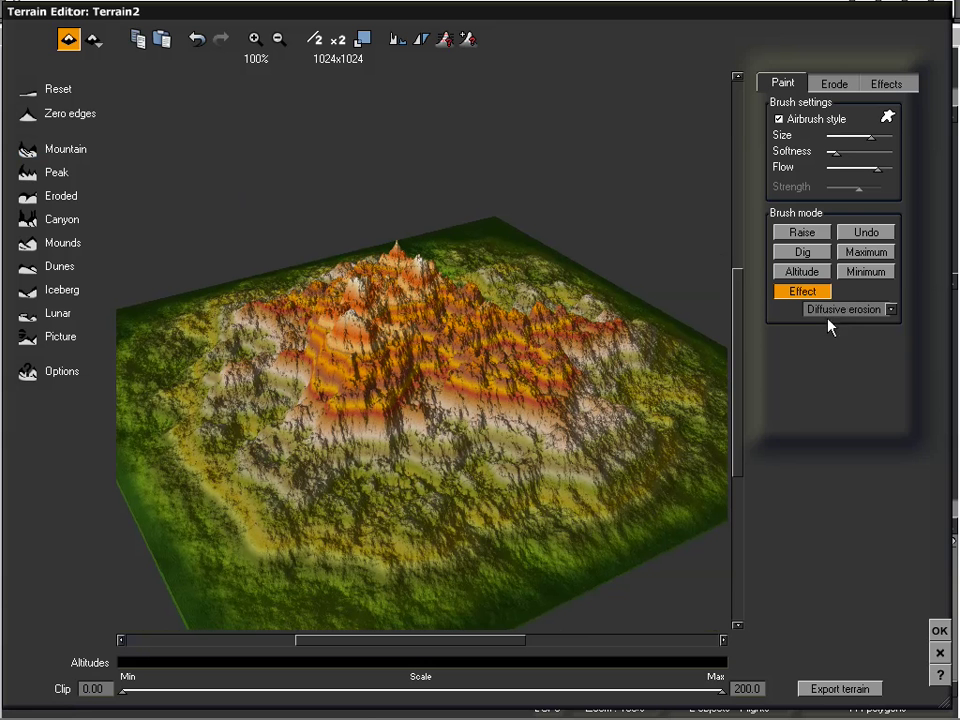
Try the Dissolve effect and Thermal erosion on the mountain, increasing the brush softness and slightly reducing its flow
left_click(848, 310)
left_click(866, 353)
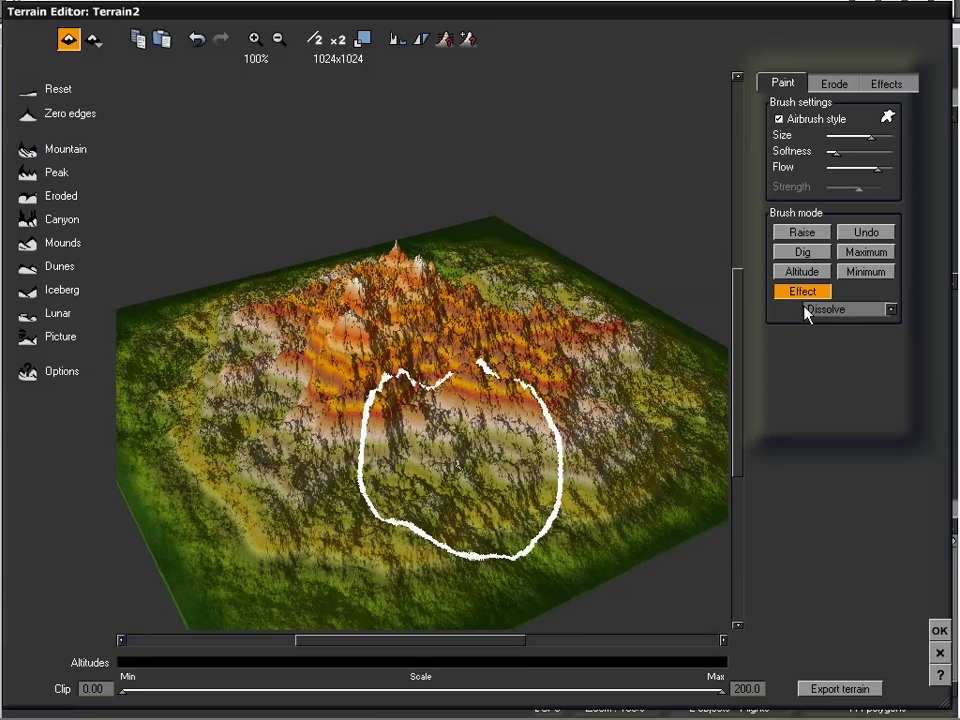
left_click(840, 312)
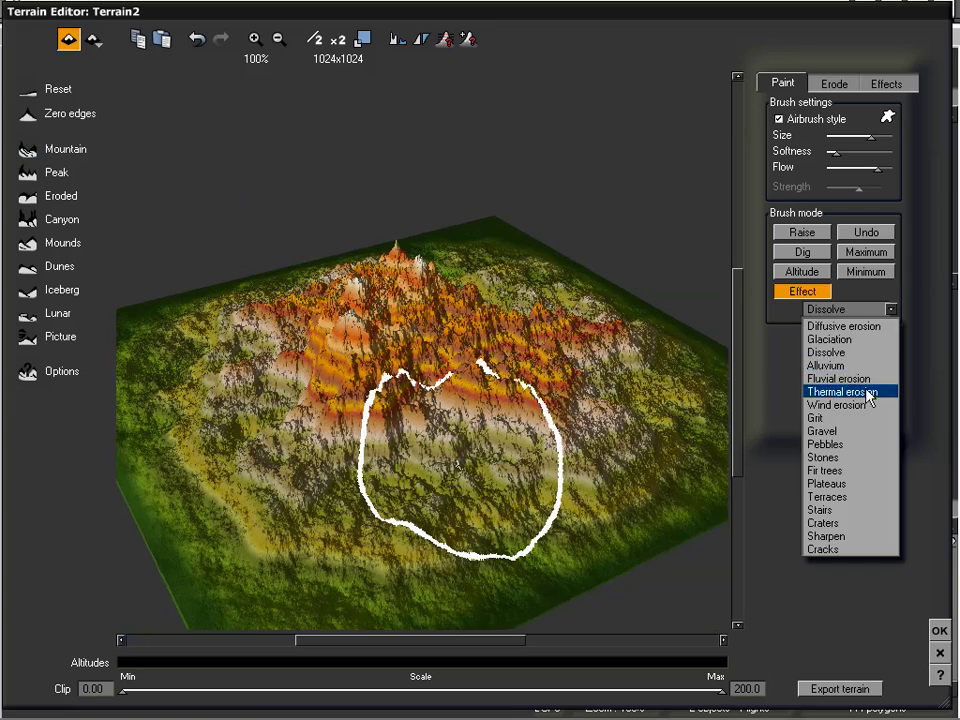
left_click(866, 392)
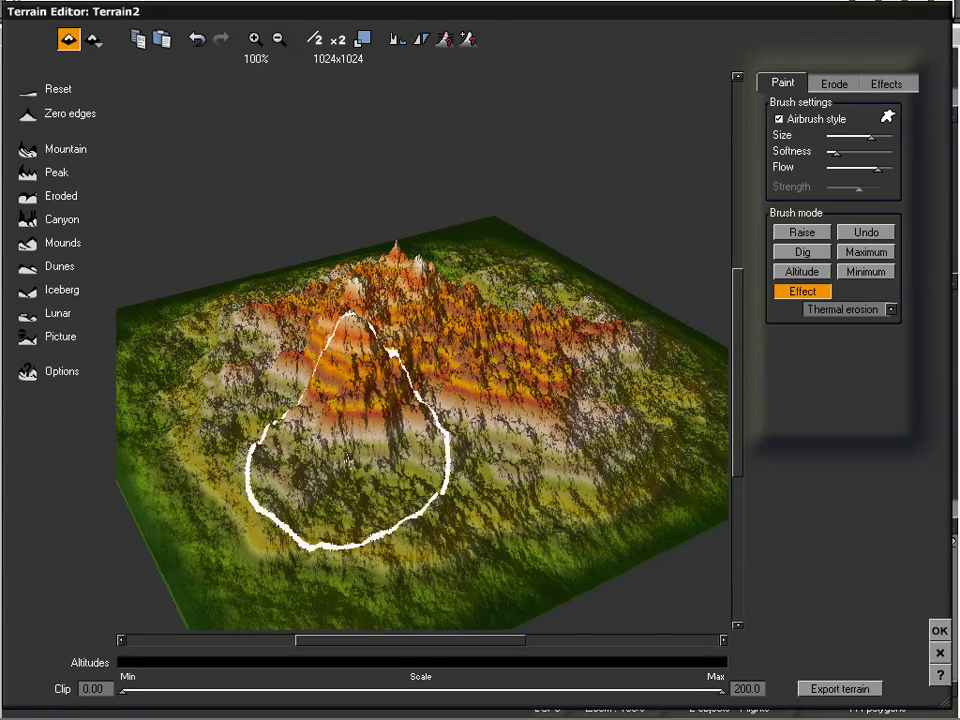
mouse_move(474, 462)
right_mouse_down()
mouse_move(420, 390)
mouse_move(440, 385)
right_mouse_up()
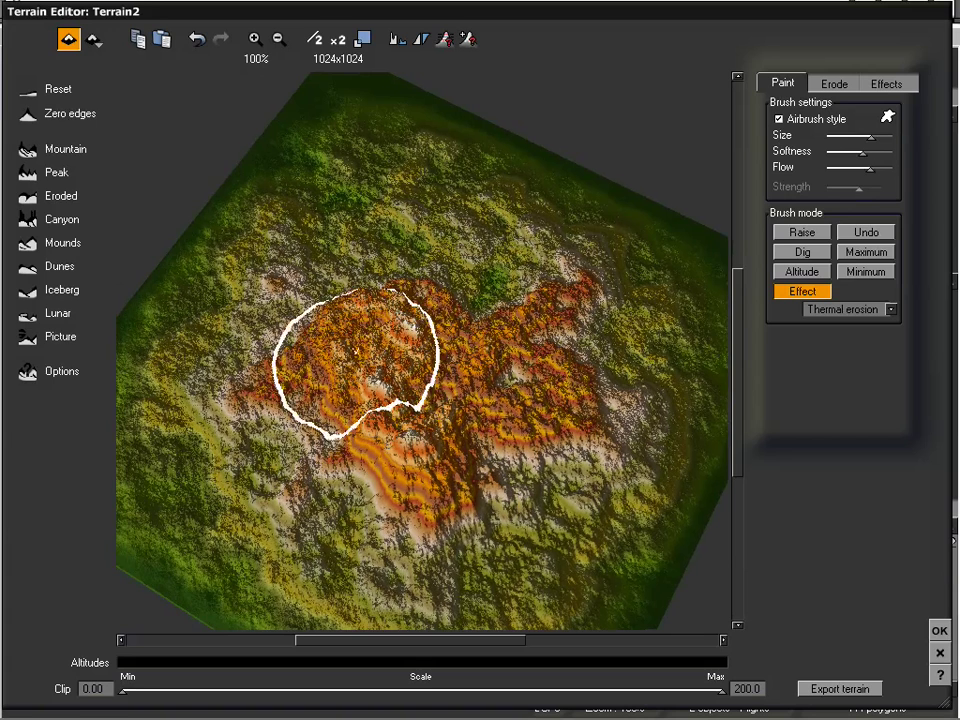
mouse_move(321, 289)
right_mouse_down()
mouse_move(466, 371)
mouse_move(456, 349)
right_mouse_up()
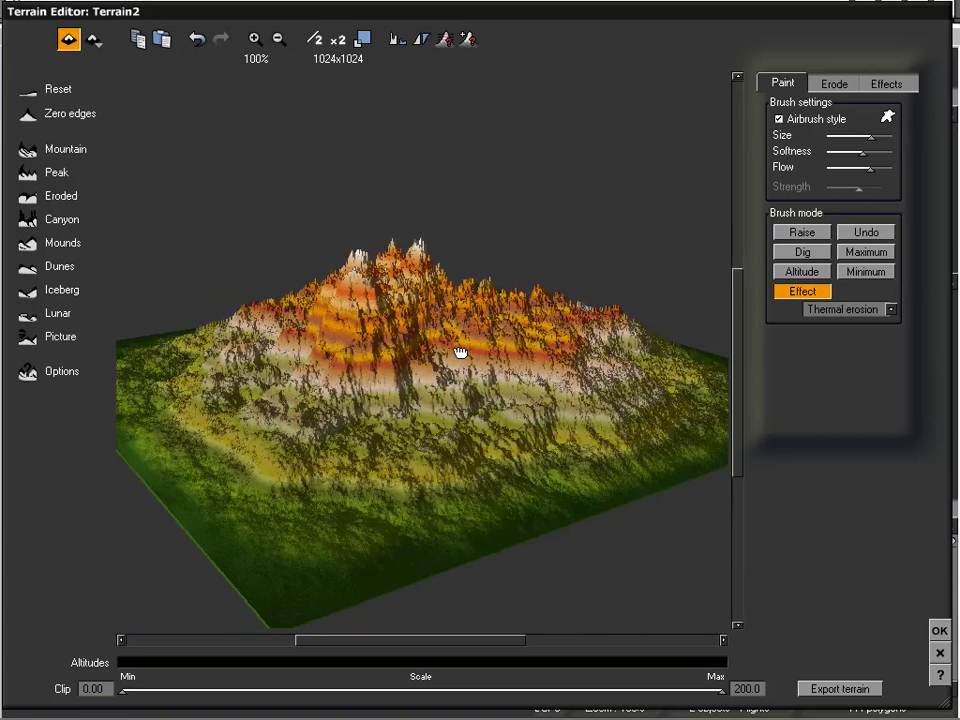
Switch the brush to Undo mode for restoring the mountain's painted front slope
left_click(866, 232)
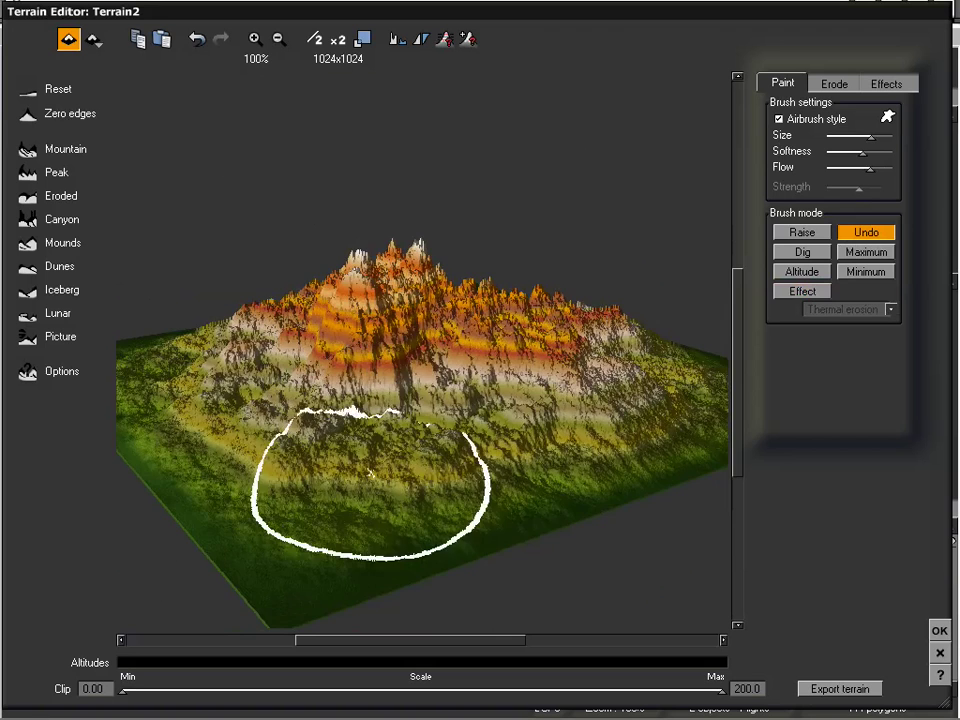
mouse_move(412, 386)
right_mouse_down()
mouse_move(454, 420)
mouse_move(455, 402)
right_mouse_up()
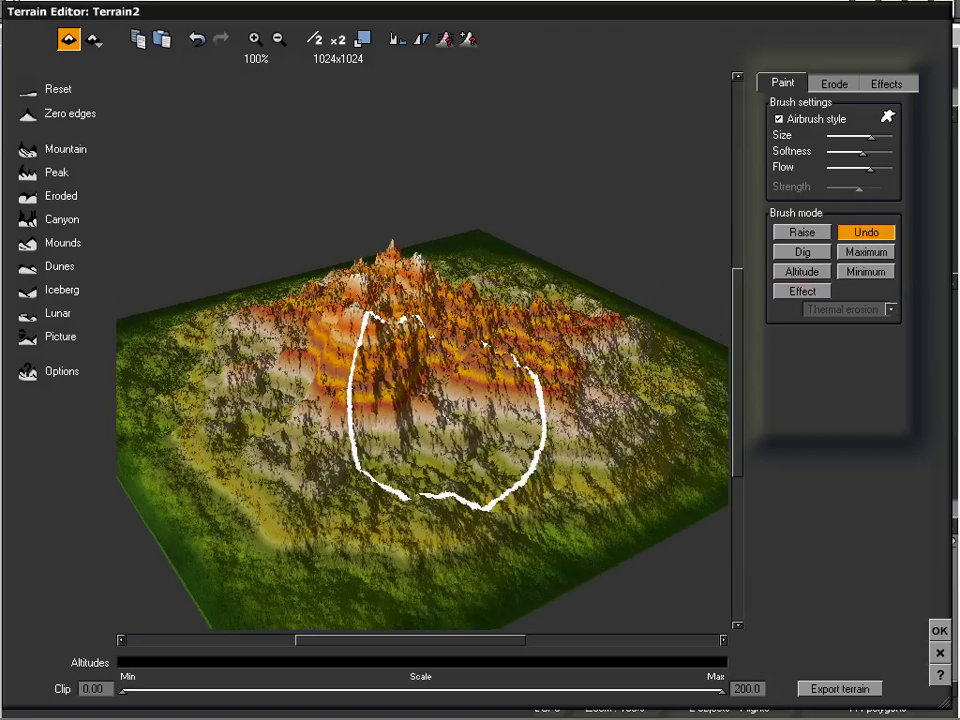
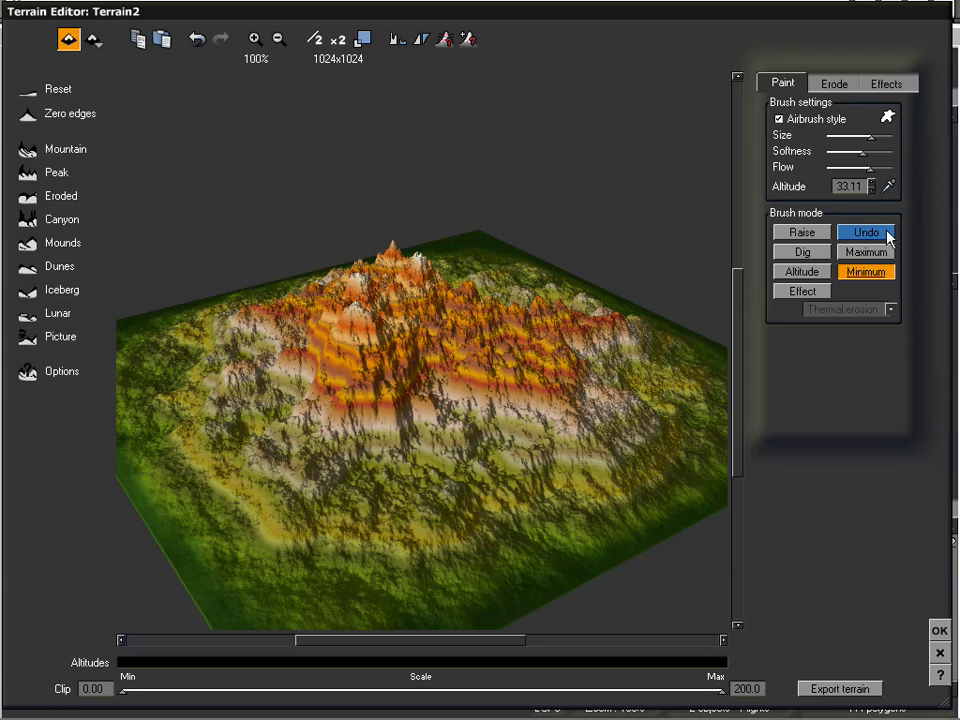
Reset the terrain to flat and load Brush_00139 as the brush image for Raise mode
left_click(803, 234)
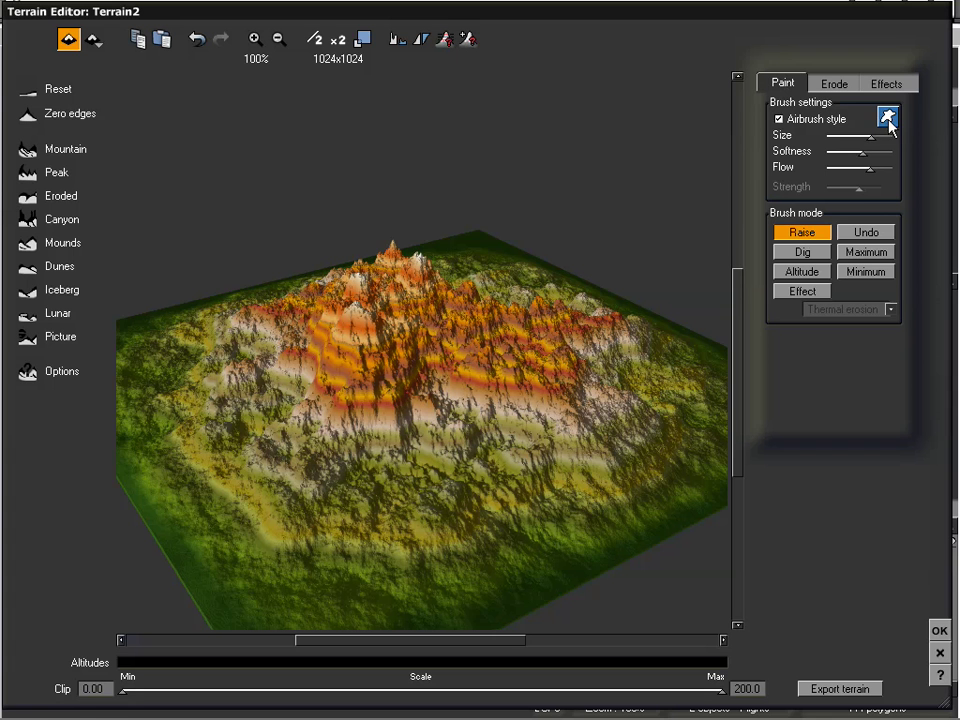
left_click(27, 90)
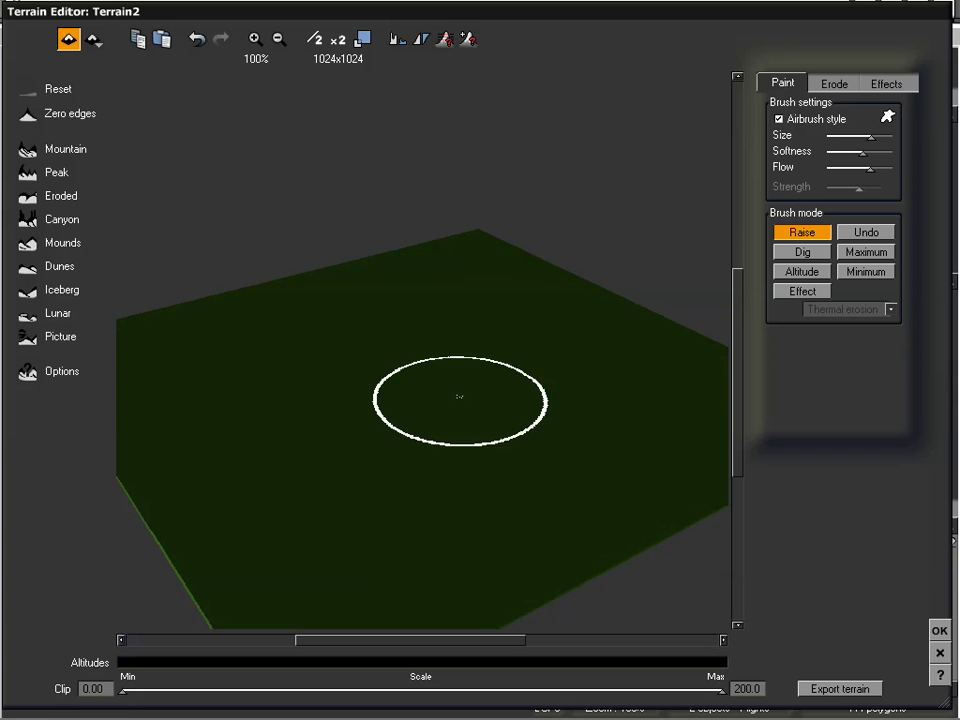
left_click(889, 119)
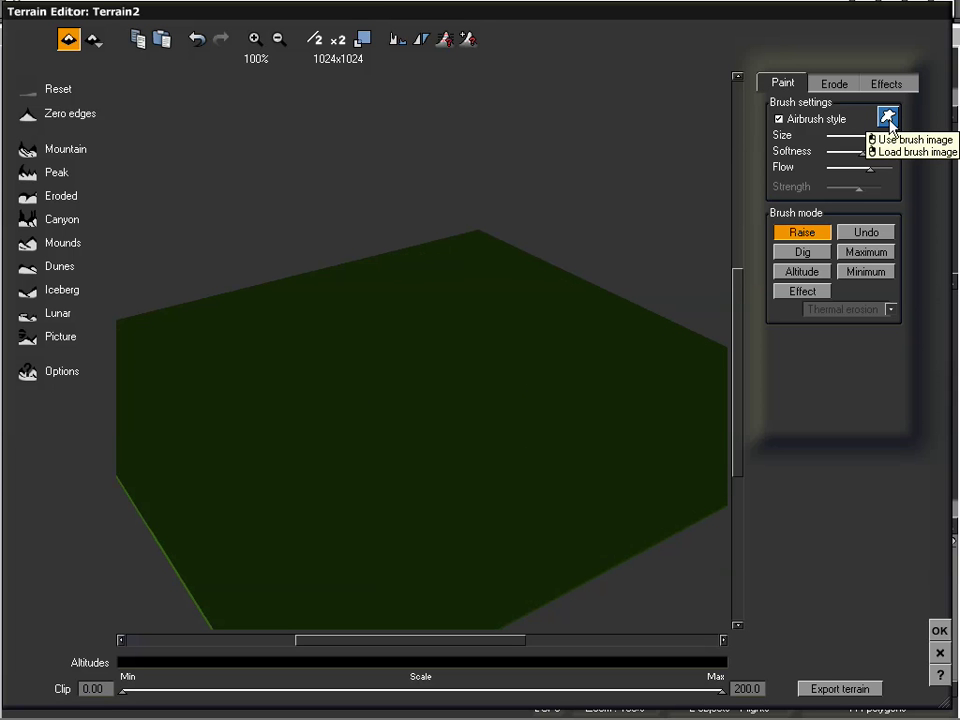
left_click(889, 119)
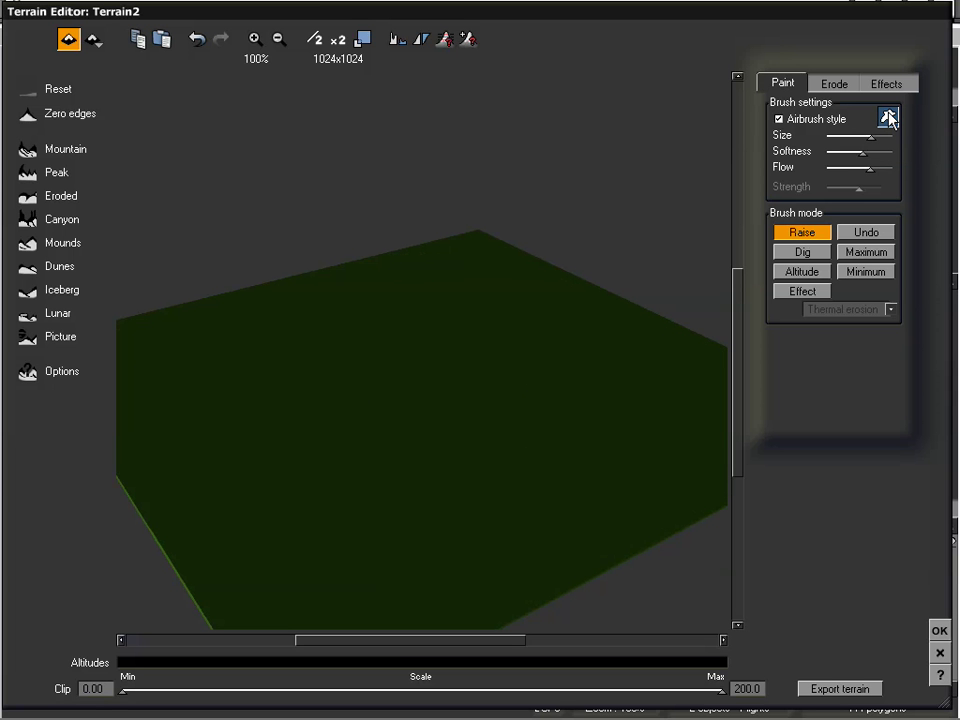
left_click(889, 119)
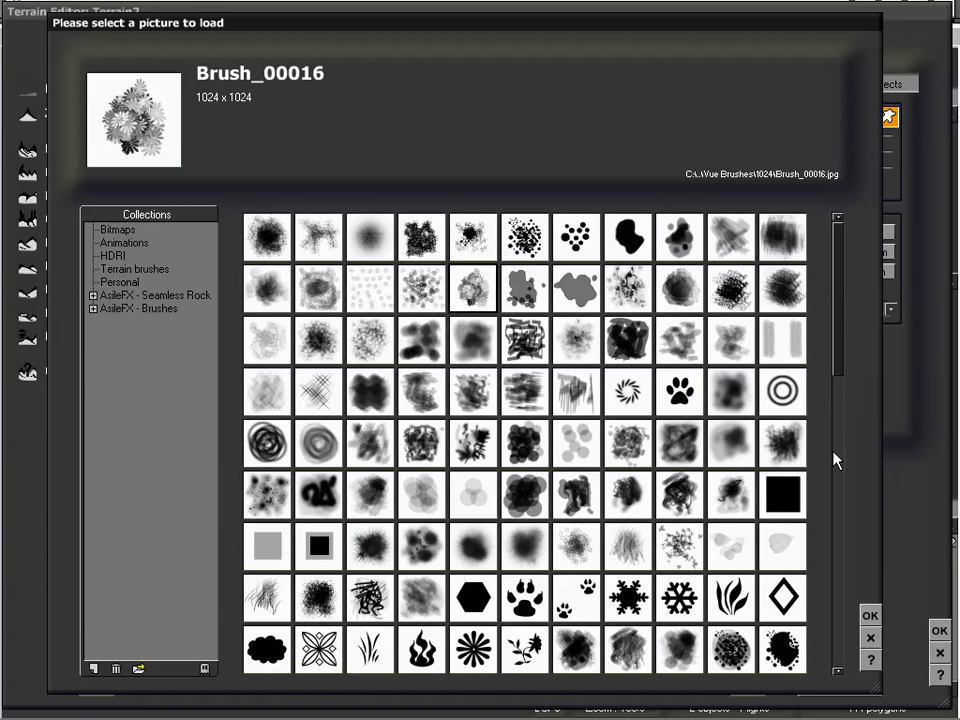
scroll(797, 500, "down", 5)
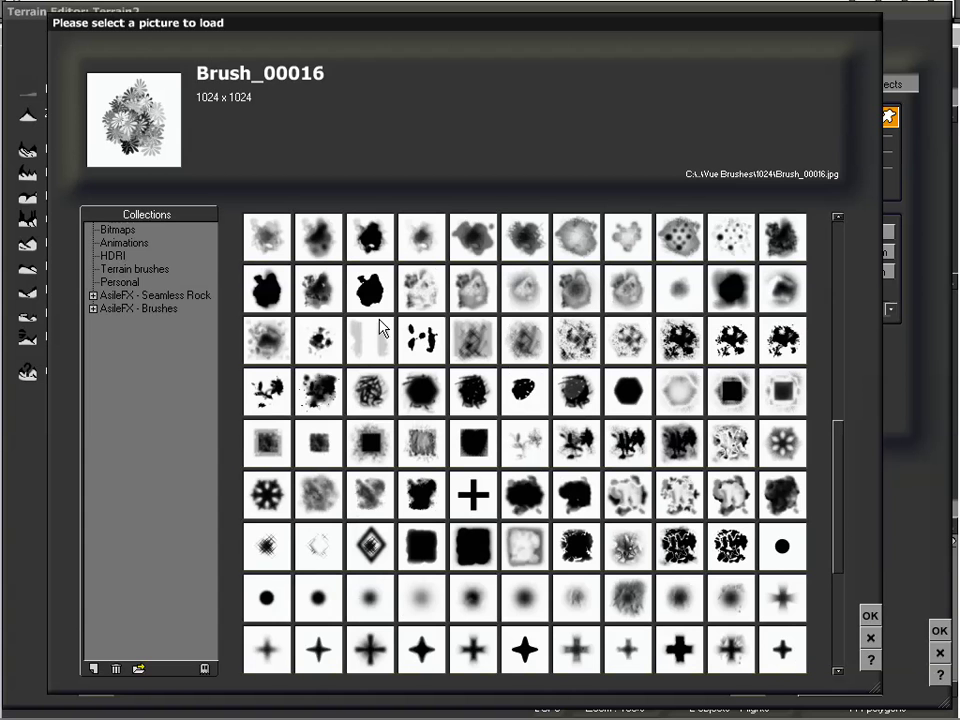
left_click(403, 398)
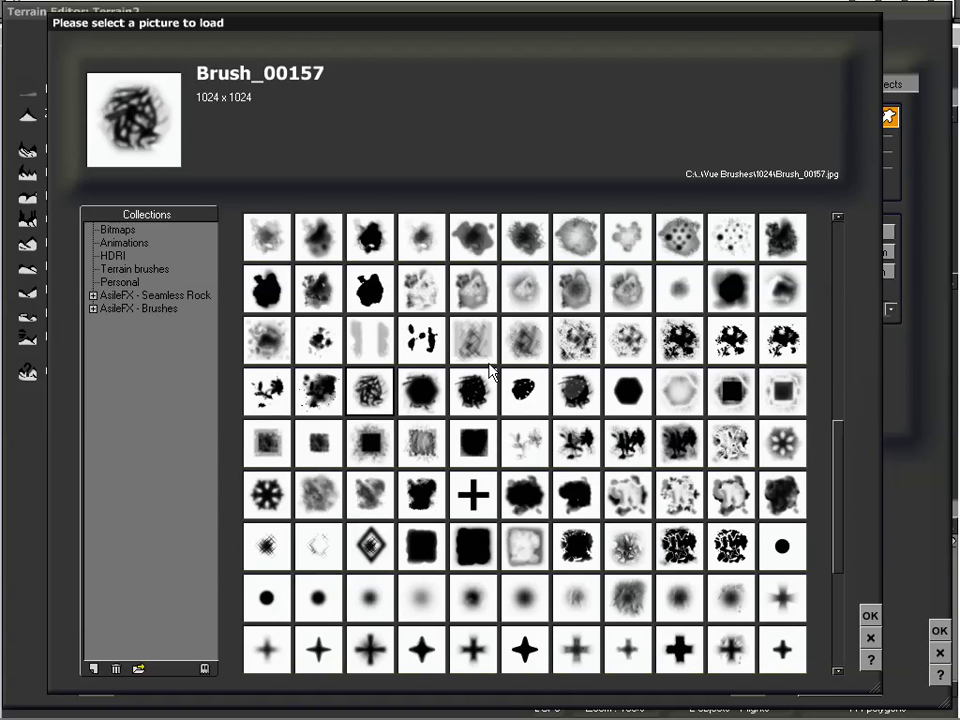
left_click(580, 295)
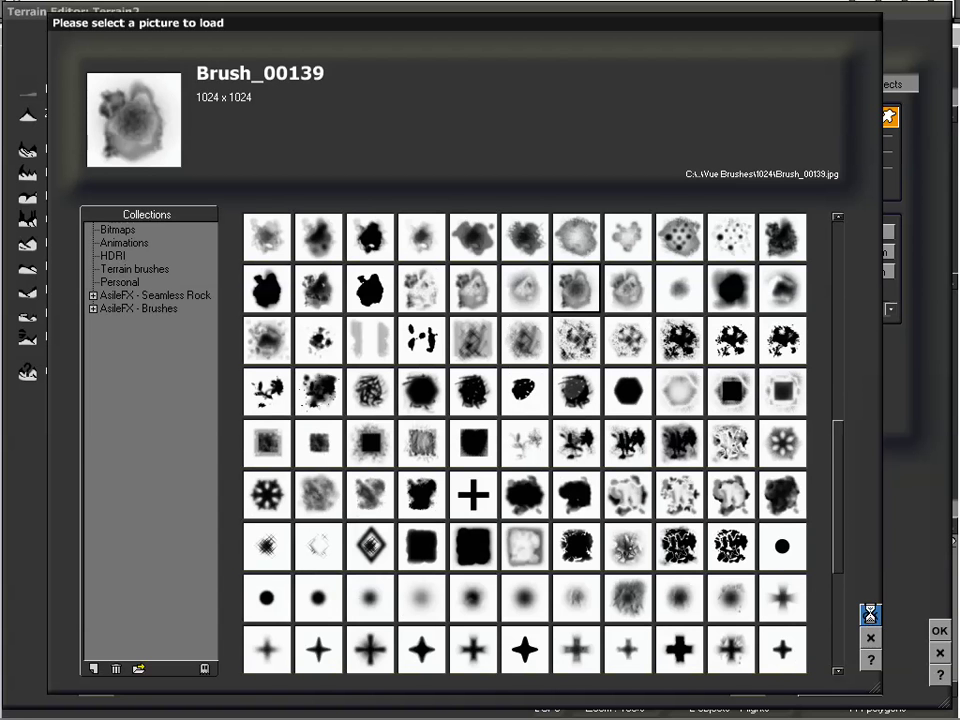
left_click(869, 617)
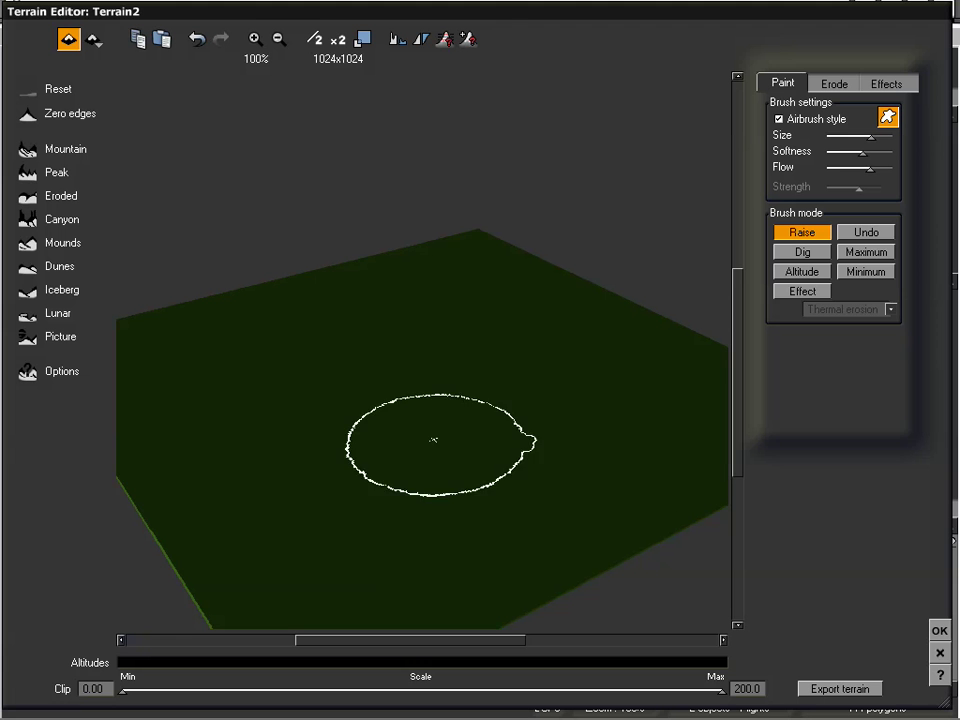
Paint raised, textured hills across the front and side of the flat terrain with the Brush_00139 image
mouse_move(409, 441)
left_mouse_down()
mouse_move(418, 439)
mouse_move(448, 482)
mouse_move(362, 516)
mouse_move(342, 455)
mouse_move(480, 523)
mouse_move(336, 418)
mouse_move(306, 568)
left_mouse_up()
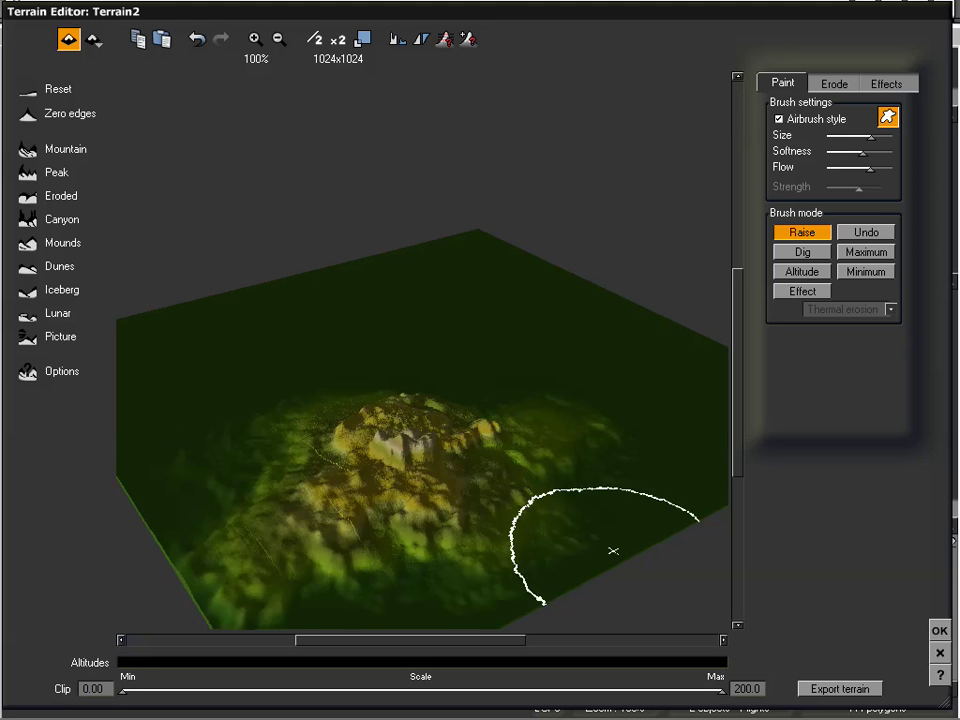
mouse_move(602, 407)
right_mouse_down()
mouse_move(516, 416)
mouse_move(518, 432)
right_mouse_up()
left_click_drag(439, 394, 340, 450)
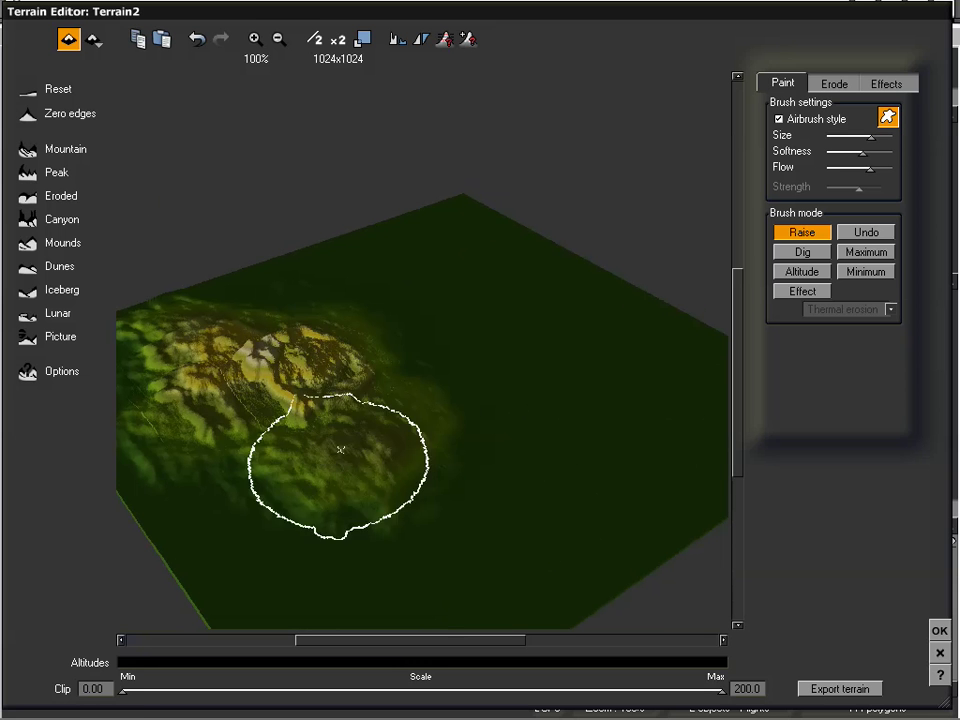
Load the Brush_00150 image and raise rugged bumps over the hills and flat ground at varied brush sizes
left_click(888, 120)
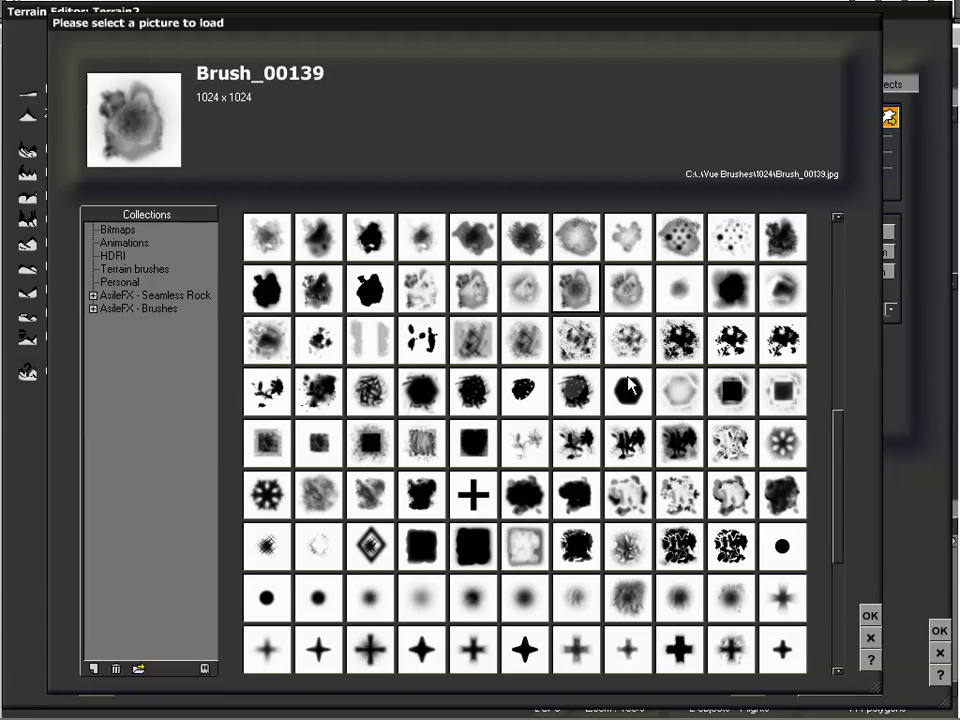
left_click(583, 340)
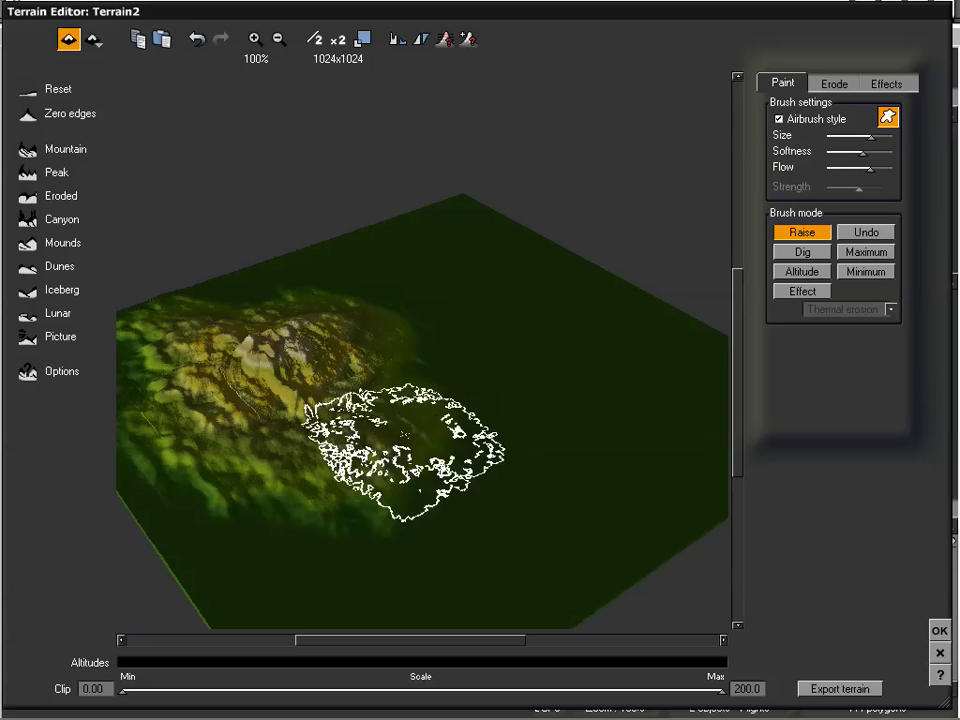
mouse_move(403, 452)
left_mouse_down()
mouse_move(439, 542)
mouse_move(471, 536)
mouse_move(461, 375)
mouse_move(396, 321)
mouse_move(225, 476)
left_mouse_up()
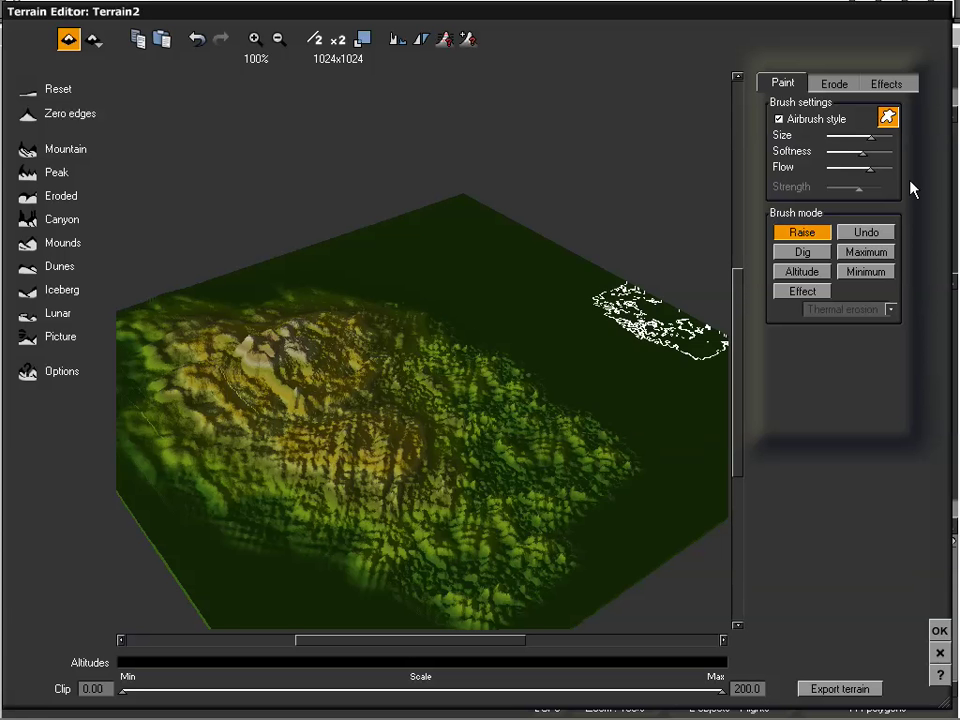
mouse_move(430, 360)
left_mouse_down()
mouse_move(461, 386)
mouse_move(439, 396)
mouse_move(531, 386)
mouse_move(755, 210)
left_mouse_up()
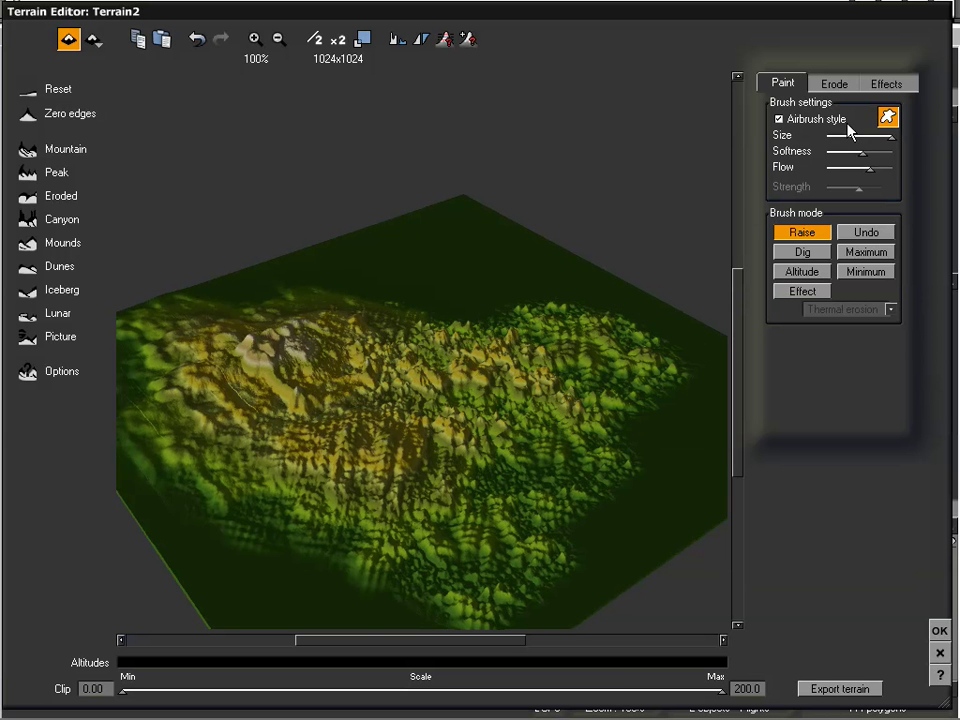
mouse_move(530, 318)
left_mouse_down()
mouse_move(469, 316)
mouse_move(411, 330)
mouse_move(366, 428)
mouse_move(285, 523)
left_mouse_up()
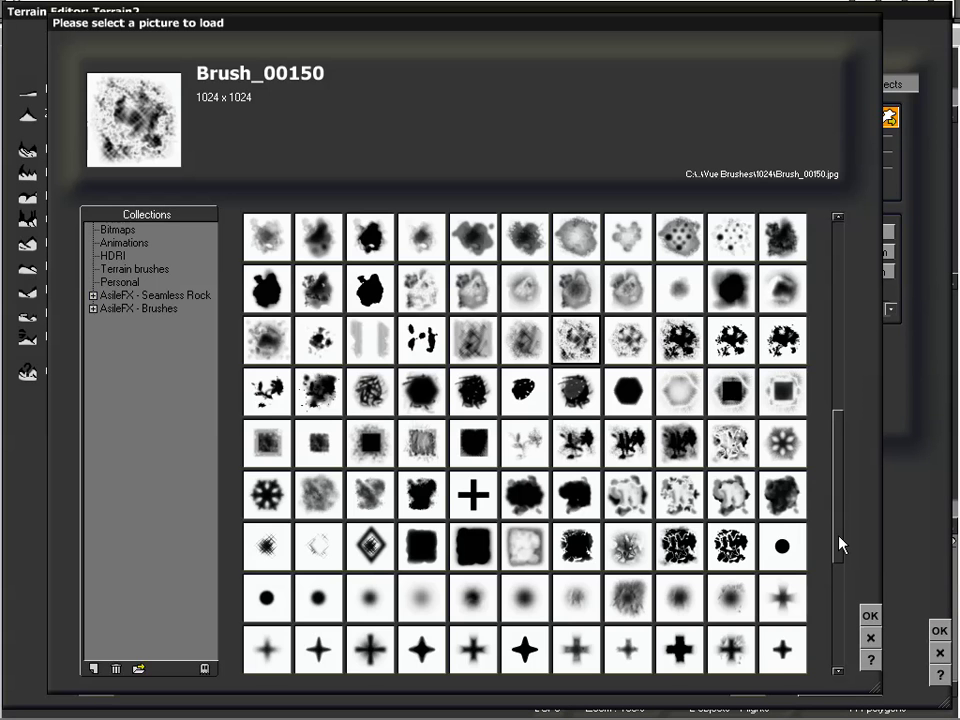
Browse the AsileFX Vue Brushes 1024 collection and load Brush_00055 as the brush image
scroll(825, 535, "down", 5)
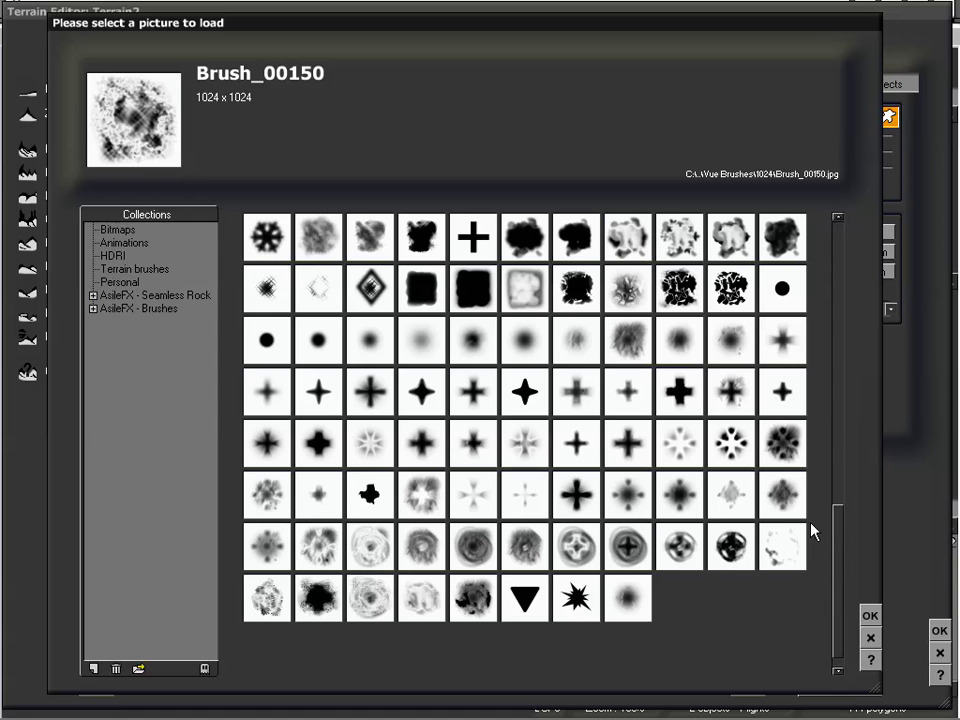
left_click(93, 309)
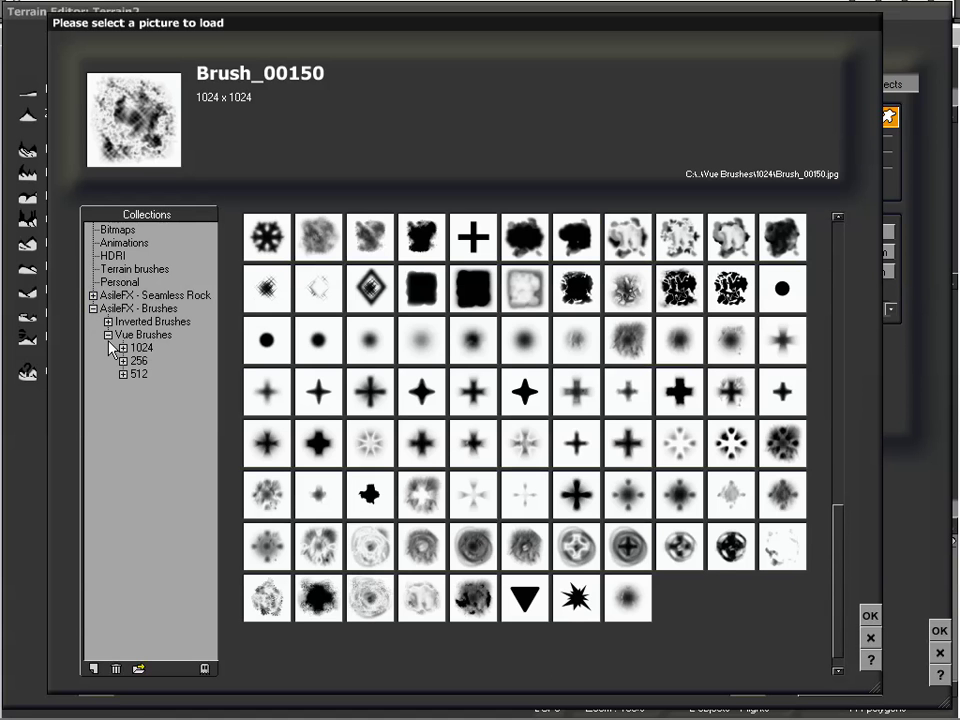
left_click(142, 350)
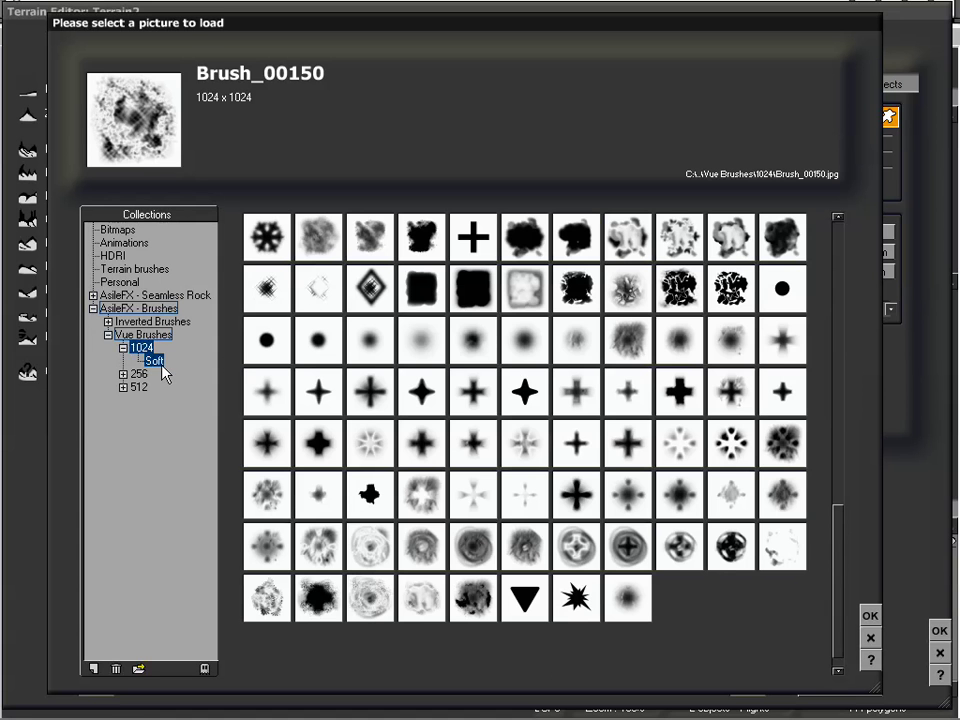
left_click(155, 361)
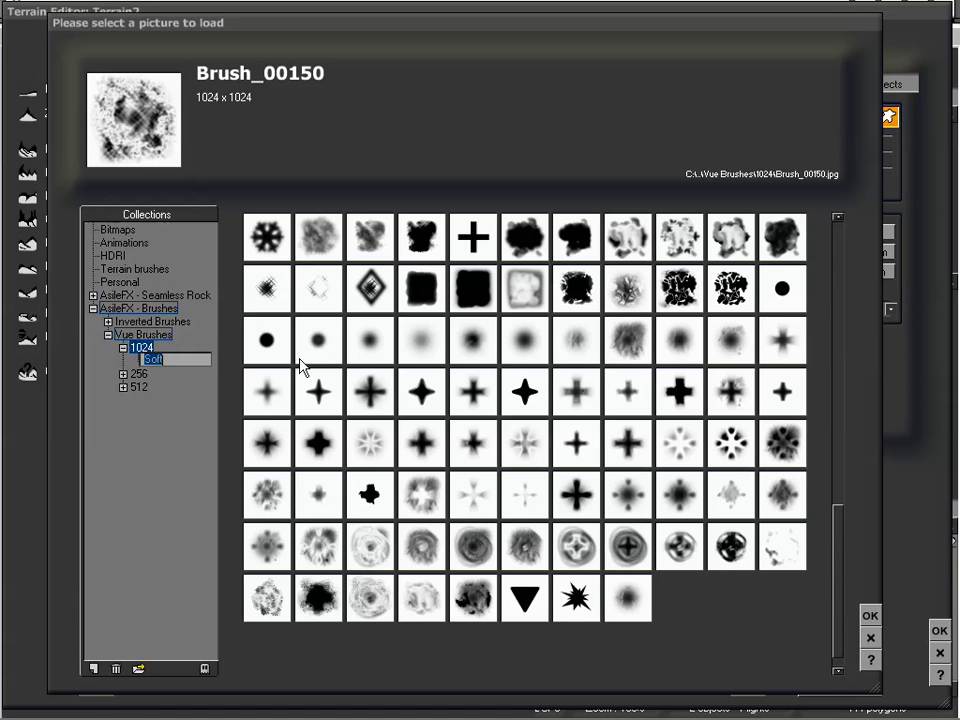
left_click(839, 227)
left_click(786, 242)
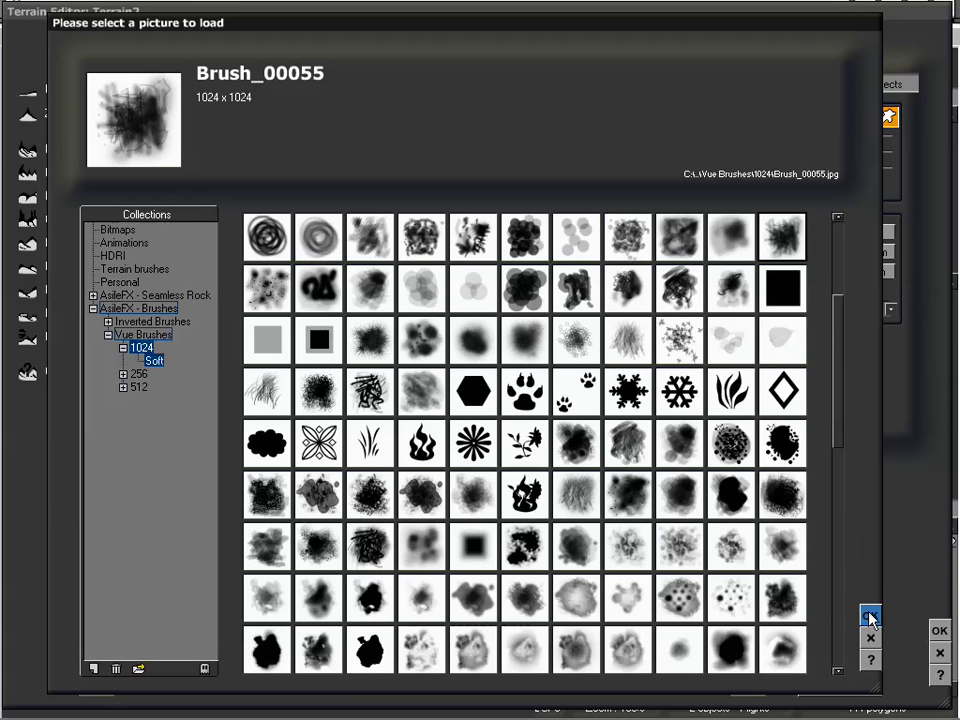
double_click(558, 420)
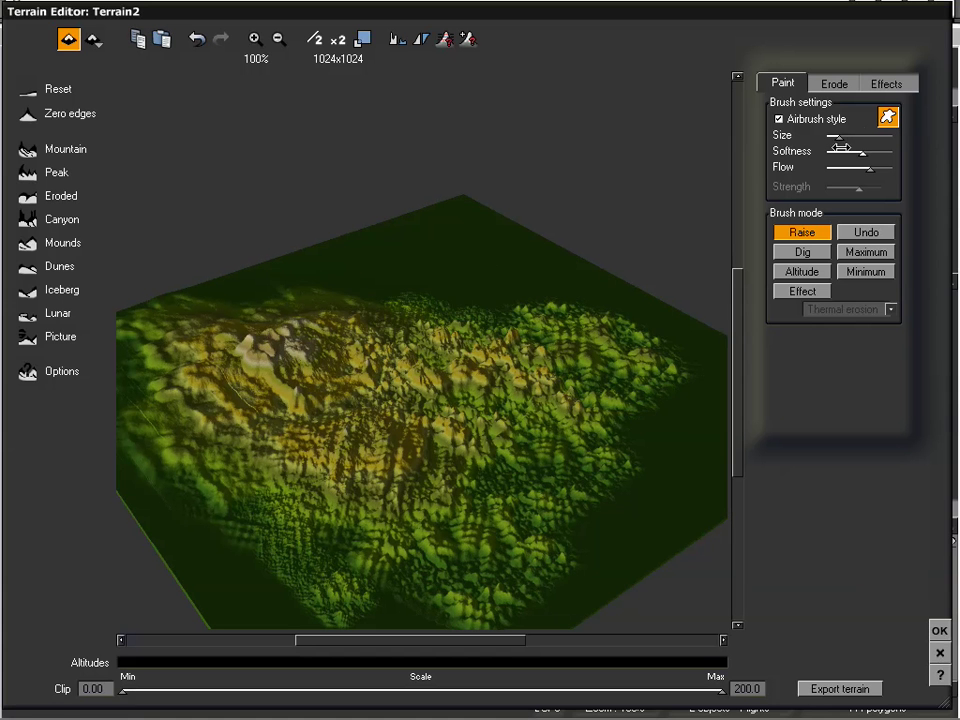
Raise a tall peak and additional ridges on the terrain with the newly loaded brush image
mouse_move(497, 304)
left_mouse_down()
mouse_move(431, 272)
mouse_move(407, 274)
mouse_move(504, 298)
mouse_move(414, 302)
mouse_move(380, 426)
mouse_move(500, 440)
left_mouse_up()
mouse_move(398, 382)
right_mouse_down()
mouse_move(394, 373)
mouse_move(441, 373)
mouse_move(442, 356)
mouse_move(375, 336)
mouse_move(491, 350)
right_mouse_up()
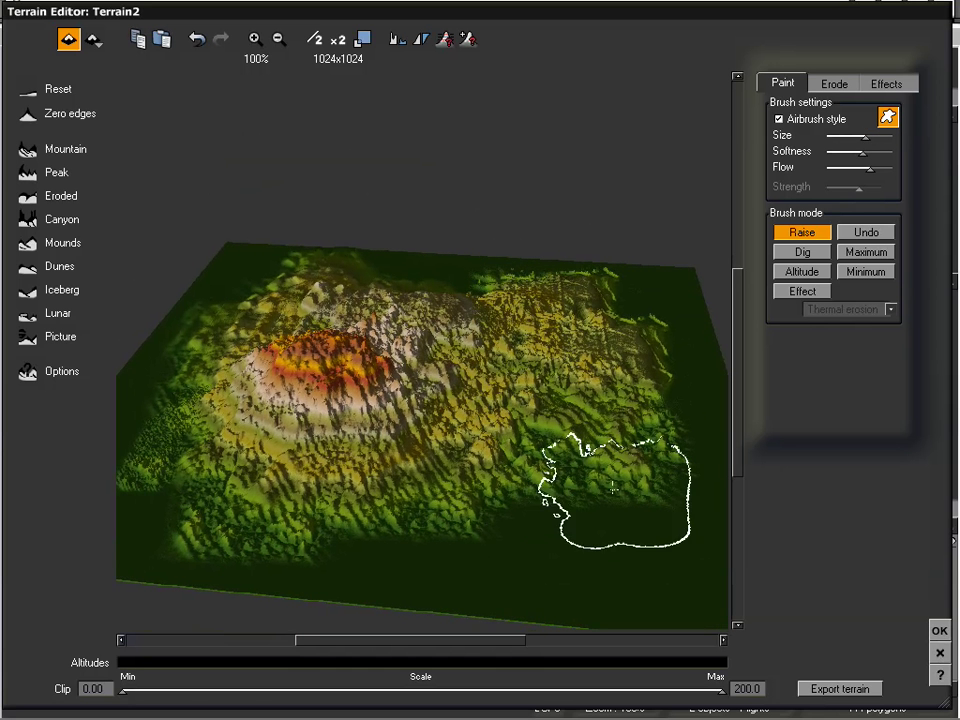
mouse_move(566, 548)
left_mouse_down()
mouse_move(545, 565)
mouse_move(604, 513)
mouse_move(514, 493)
mouse_move(390, 506)
mouse_move(321, 396)
mouse_move(507, 340)
left_mouse_up()
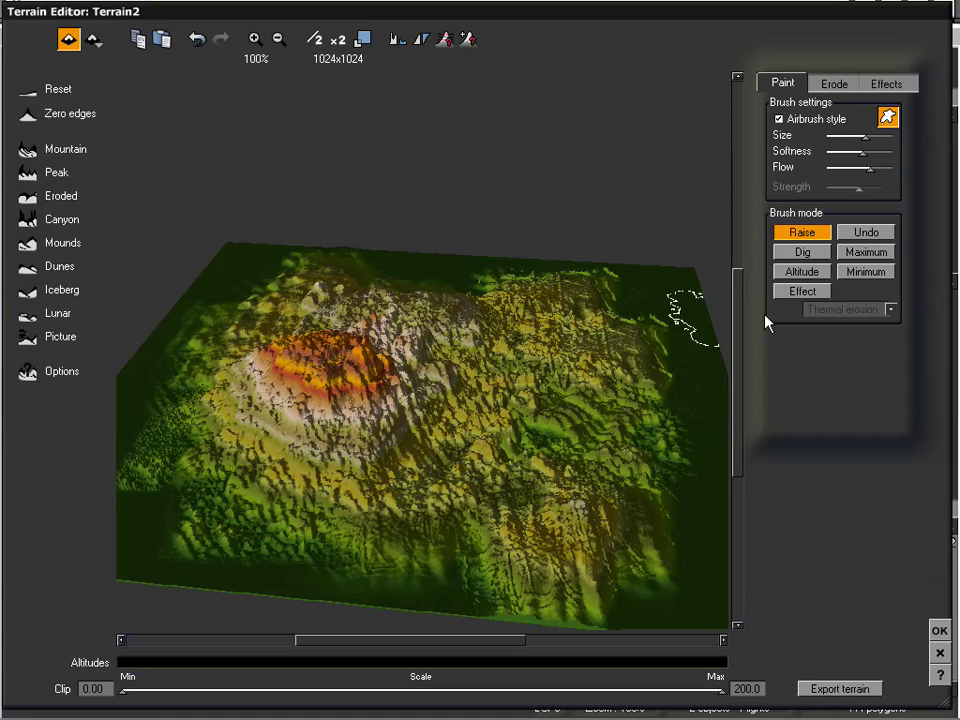
Switch the brush to the Thermal erosion effect, and replace the painted terrain with a fresh Mountain relief after a reset
left_click(800, 292)
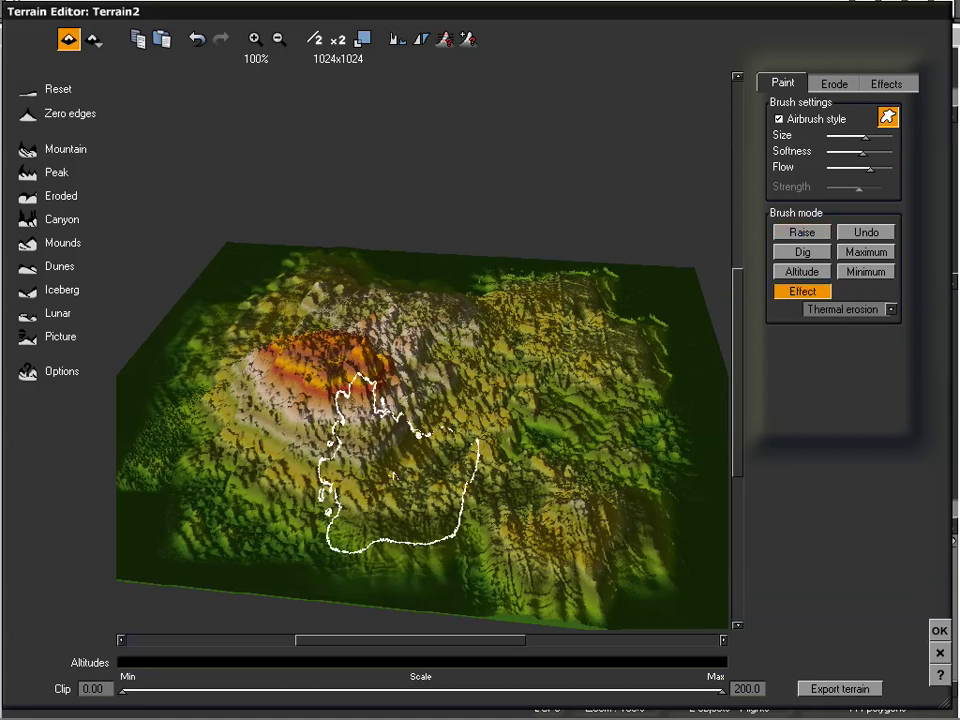
mouse_move(553, 328)
right_mouse_down()
mouse_move(504, 358)
mouse_move(495, 334)
right_mouse_up()
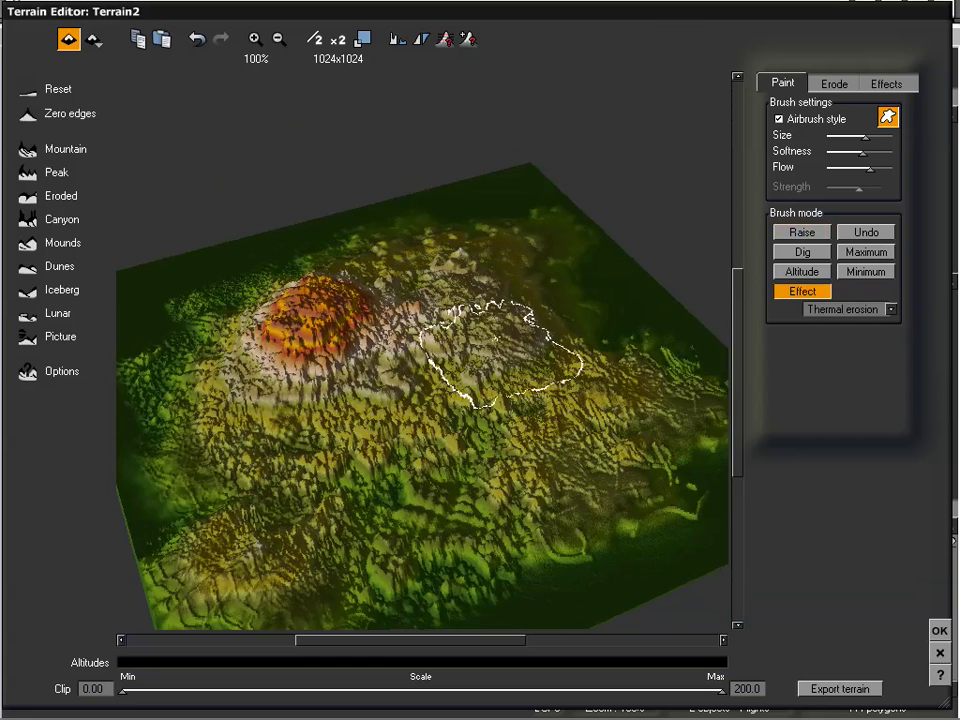
left_click(29, 93)
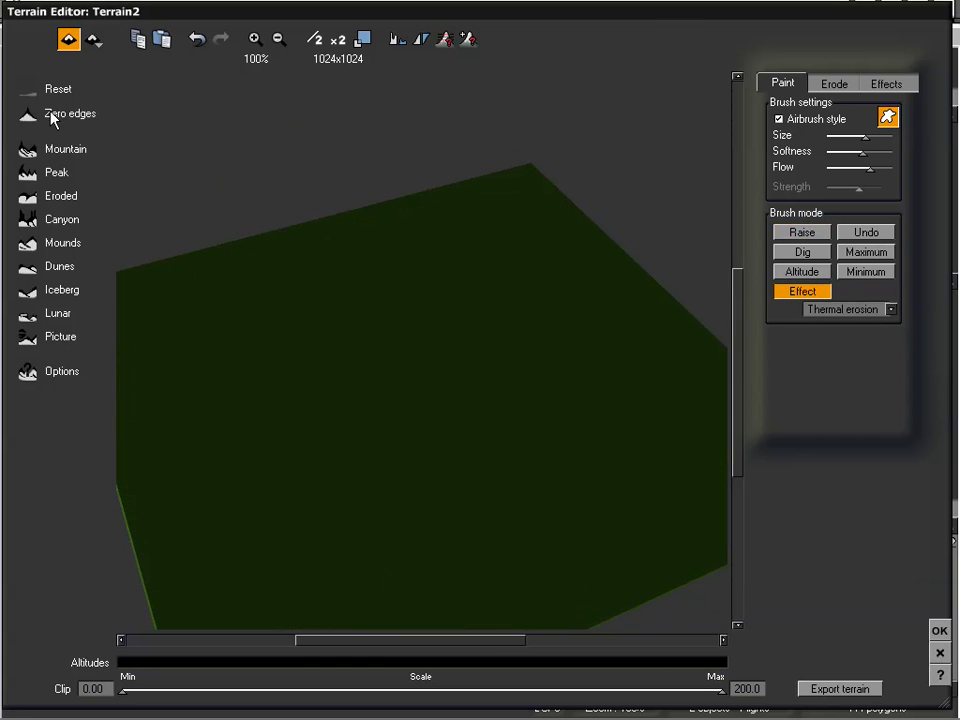
right_click_drag(454, 391, 478, 395)
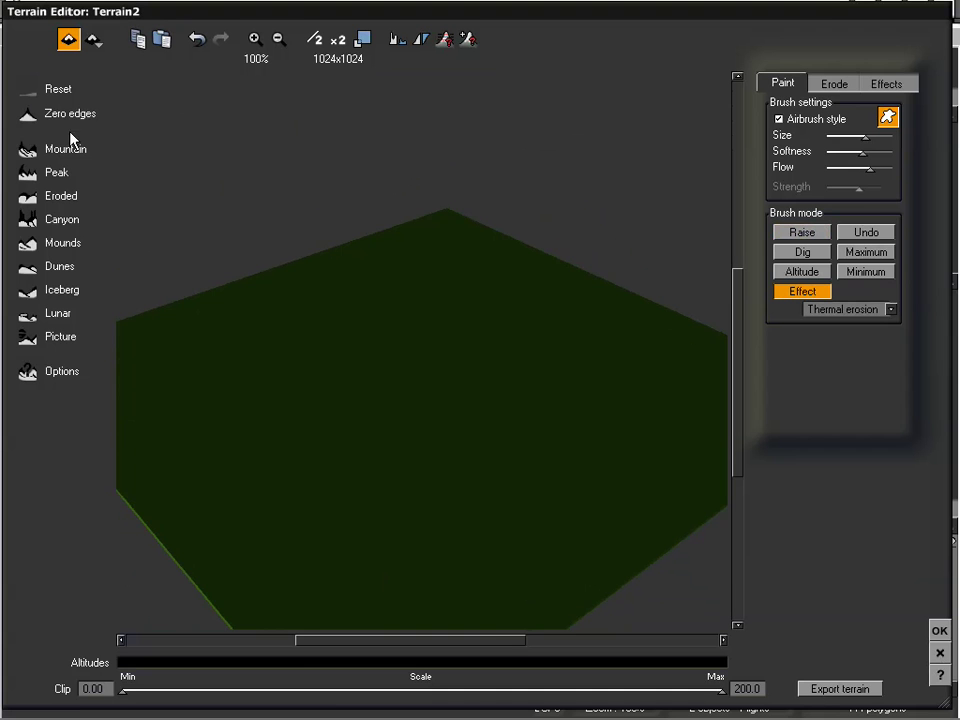
left_click(40, 150)
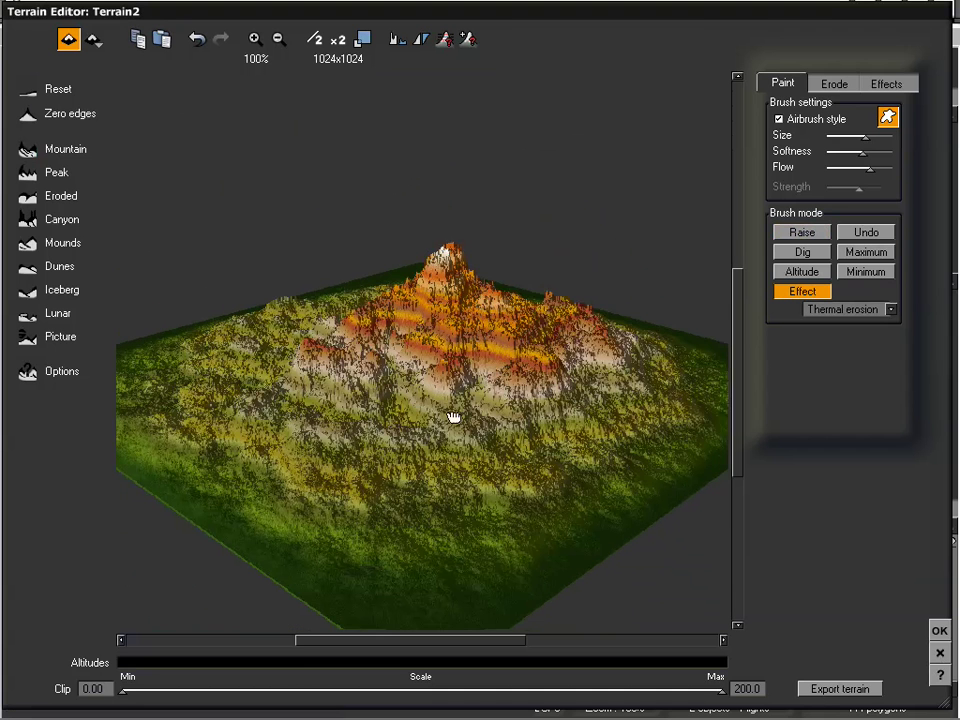
Apply Glaciation erosion to the whole mountain, with the rock hardness set slightly harder
left_click(835, 85)
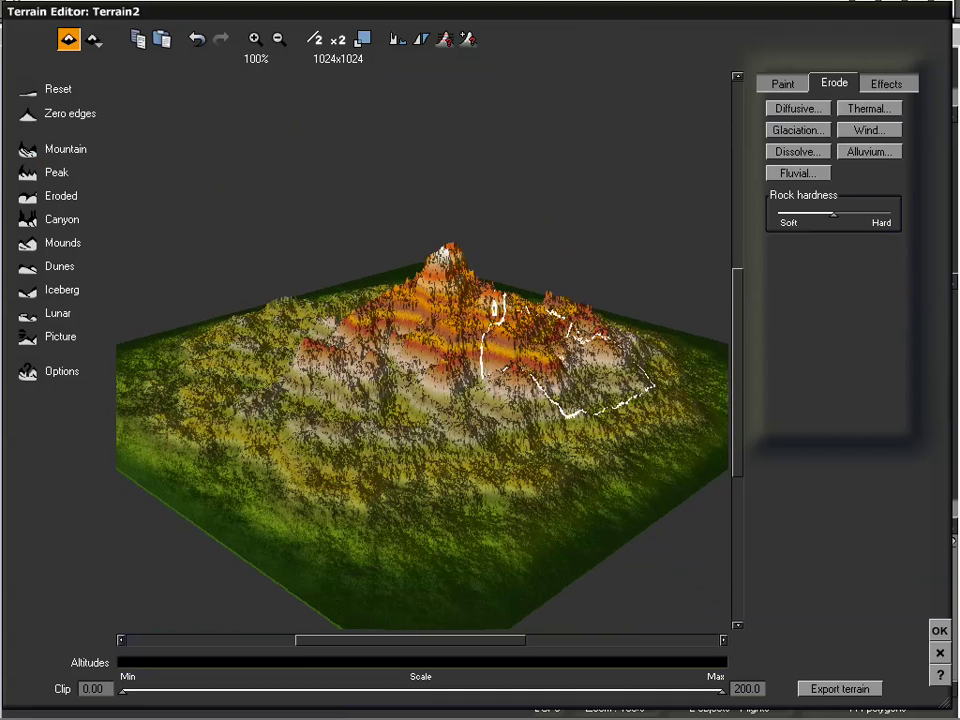
mouse_move(515, 356)
right_mouse_down()
mouse_move(510, 328)
mouse_move(518, 343)
right_mouse_up()
left_click_drag(441, 286, 504, 403)
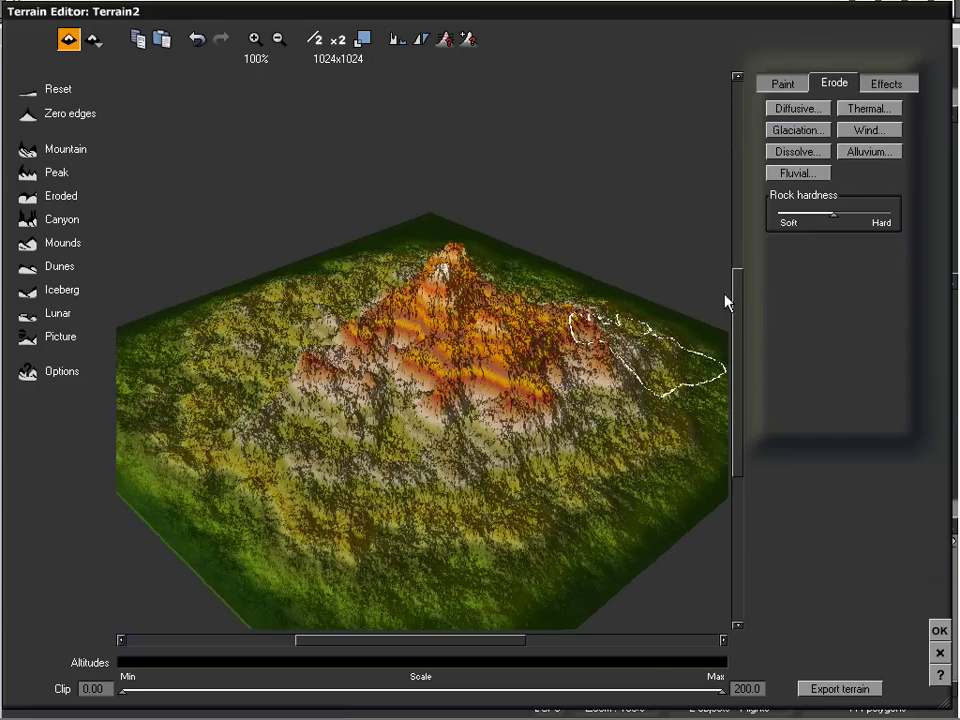
left_click(789, 131)
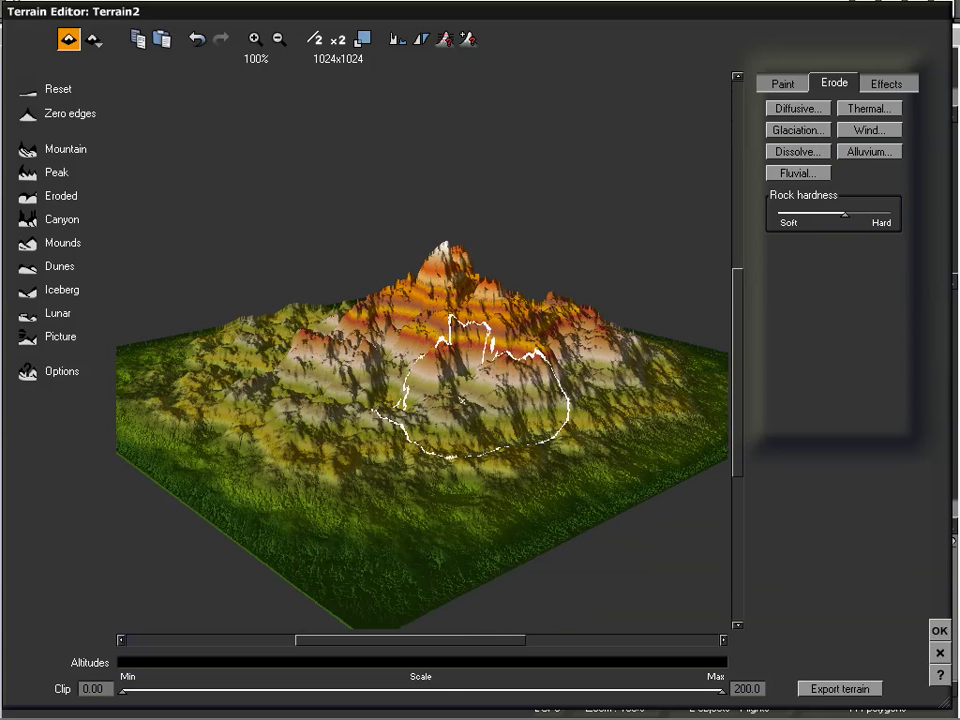
Inspect the eroded mountain from different angles and bring up the whole-terrain effects such as Grit, Pebbles and Terraces
mouse_move(467, 312)
right_mouse_down()
mouse_move(469, 344)
mouse_move(468, 312)
right_mouse_up()
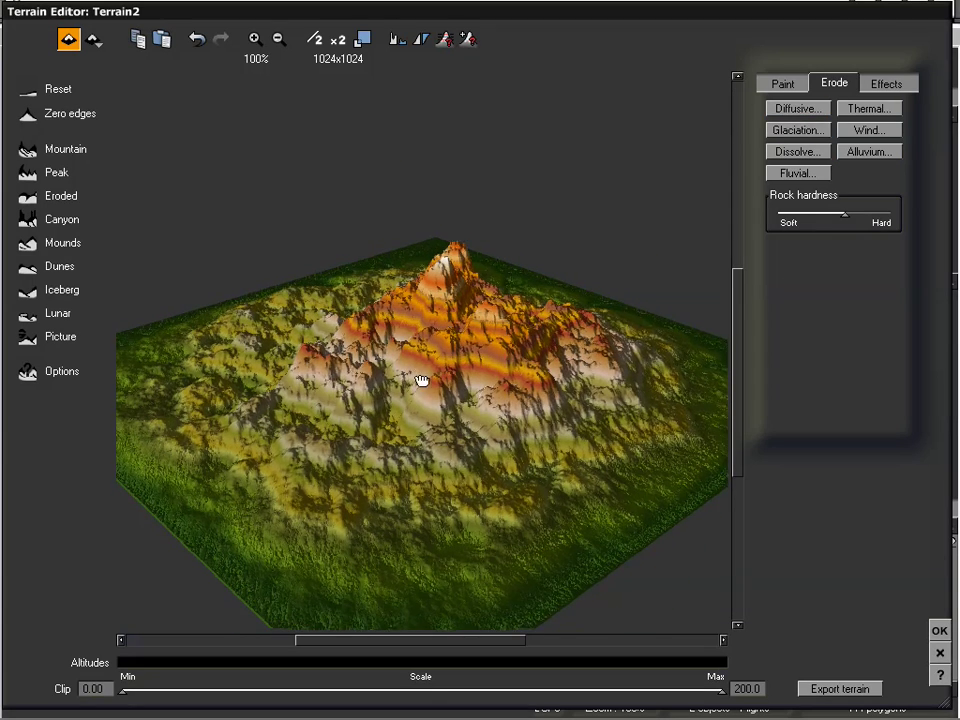
right_click_drag(422, 380, 426, 376)
left_click(886, 83)
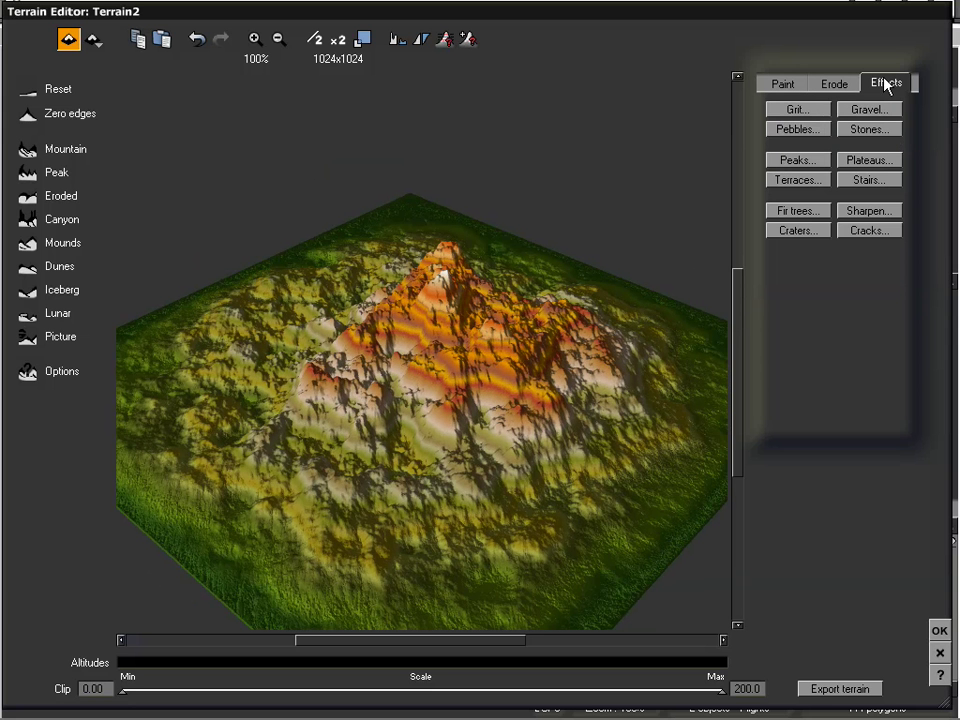
Apply the Grit effect to the whole mountain terrain and inspect the roughened surface from a lower angle
left_click(797, 110)
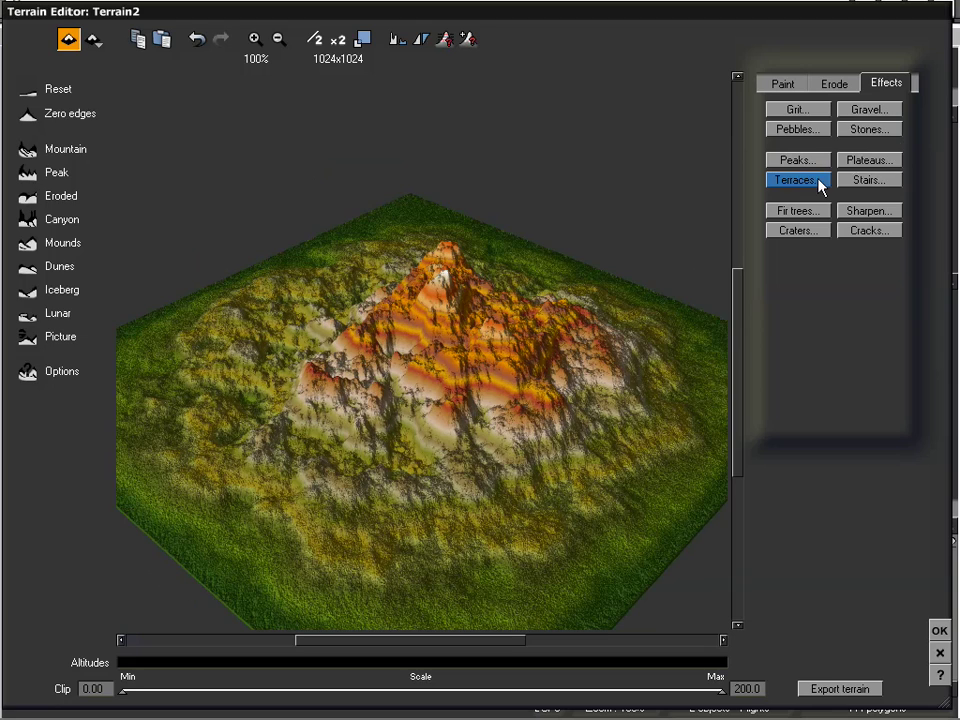
right_click_drag(470, 492, 483, 470)
mouse_move(484, 420)
left_mouse_down()
mouse_move(480, 429)
mouse_move(476, 402)
left_mouse_up()
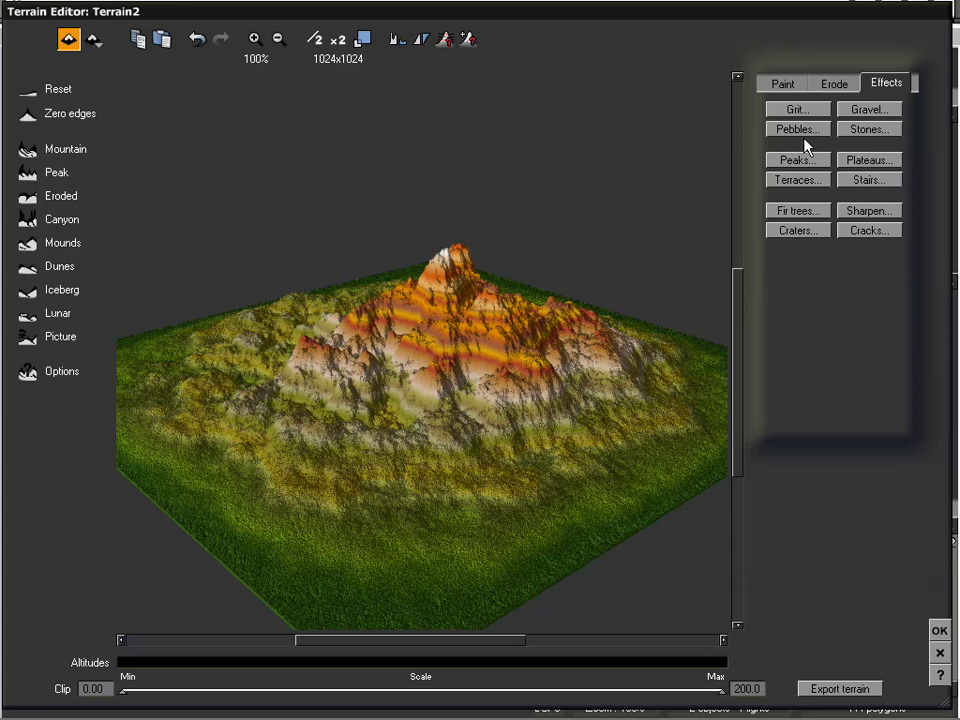
Reset the terrain and generate a fresh Mountain relief
left_click(39, 96)
left_click(28, 148)
left_click_drag(460, 330, 434, 326)
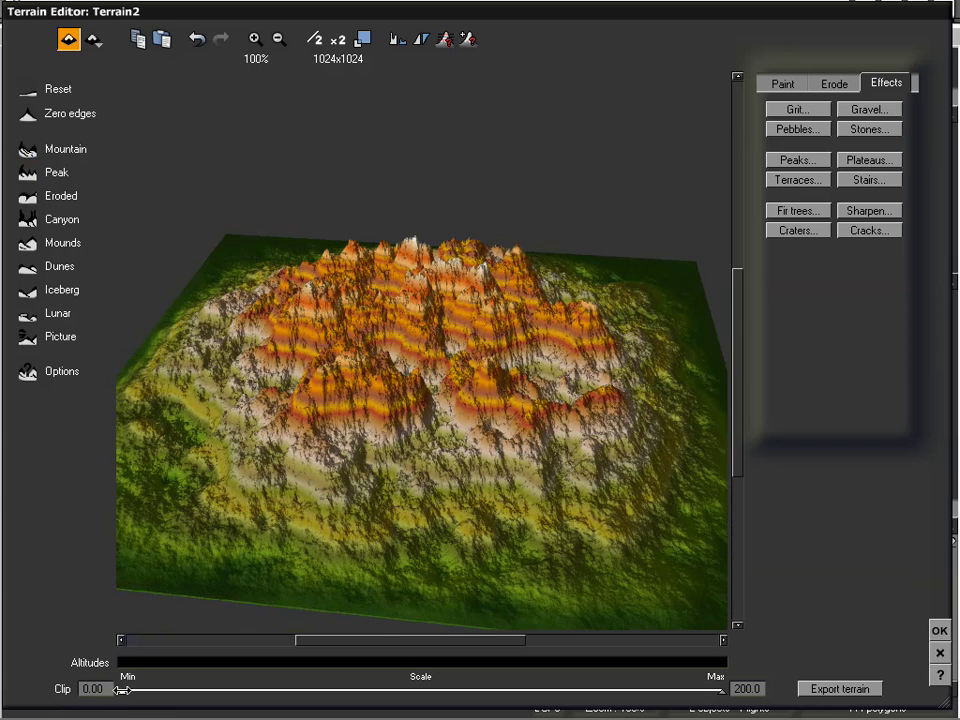
Lower the maximum clip altitude to about 30 to cut off the mountain's upper part
mouse_move(724, 689)
left_mouse_down()
mouse_move(229, 690)
mouse_move(722, 690)
left_mouse_up()
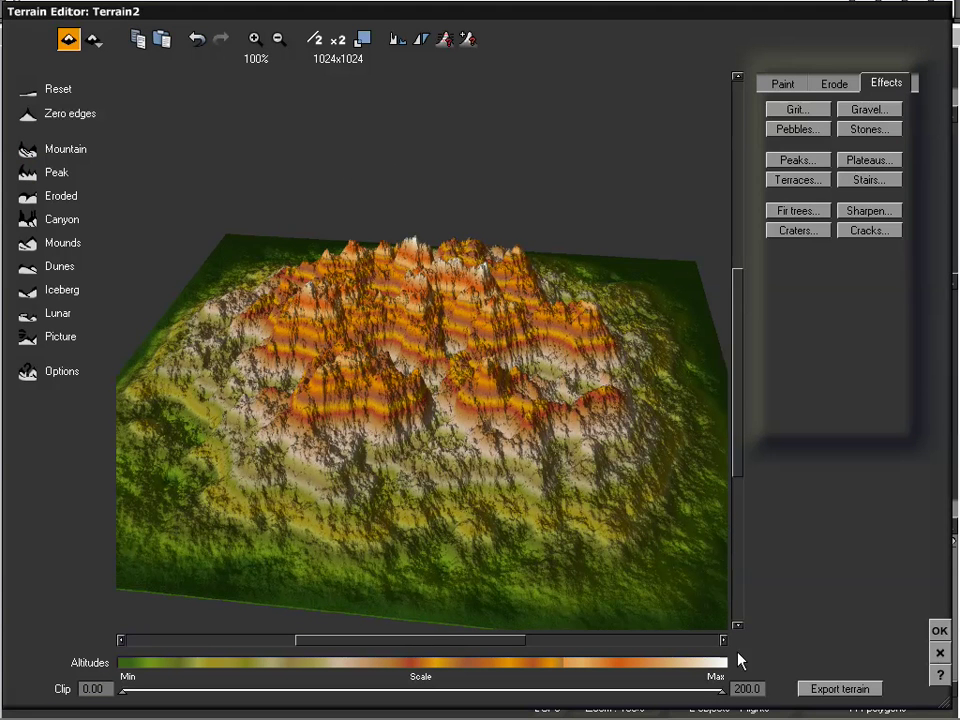
left_click(783, 84)
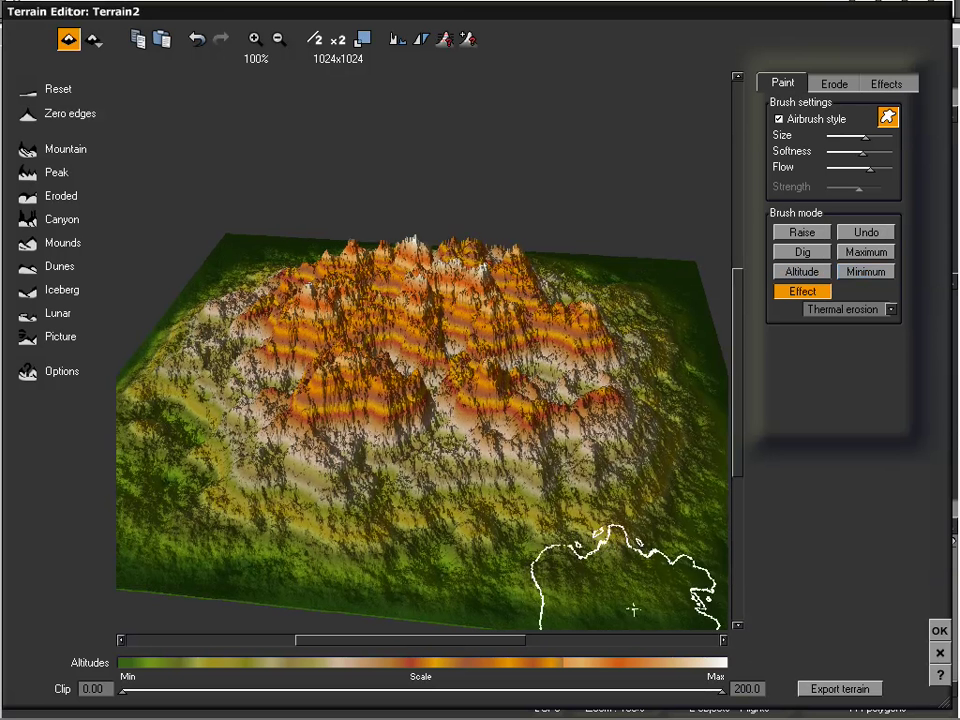
right_click_drag(622, 543, 557, 476)
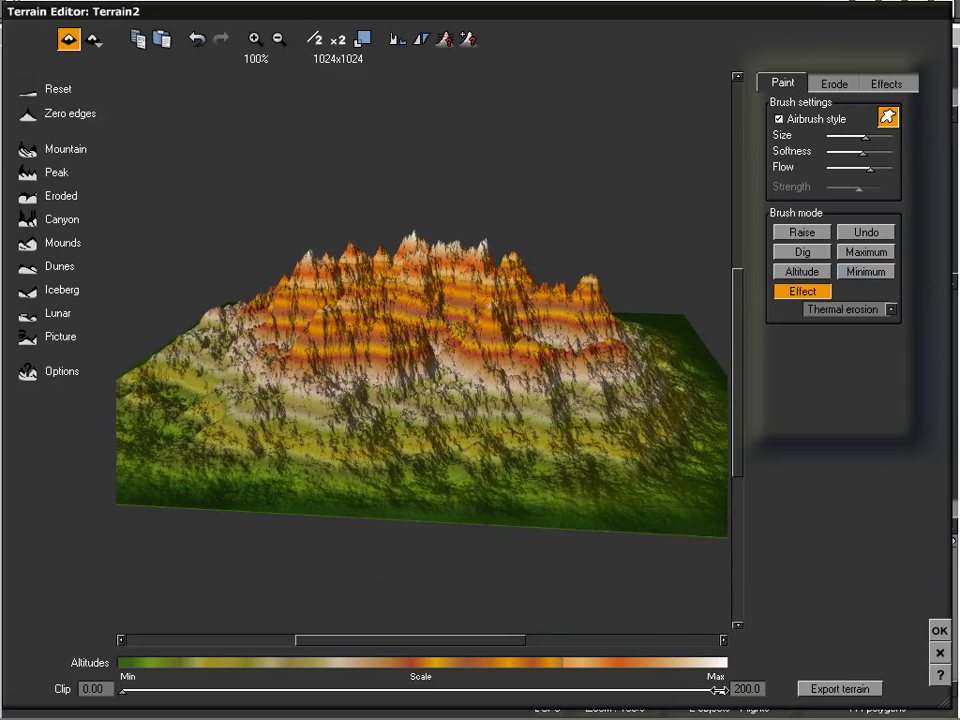
mouse_move(719, 689)
left_mouse_down()
mouse_move(252, 687)
mouse_move(409, 687)
mouse_move(285, 689)
mouse_move(300, 690)
left_mouse_up()
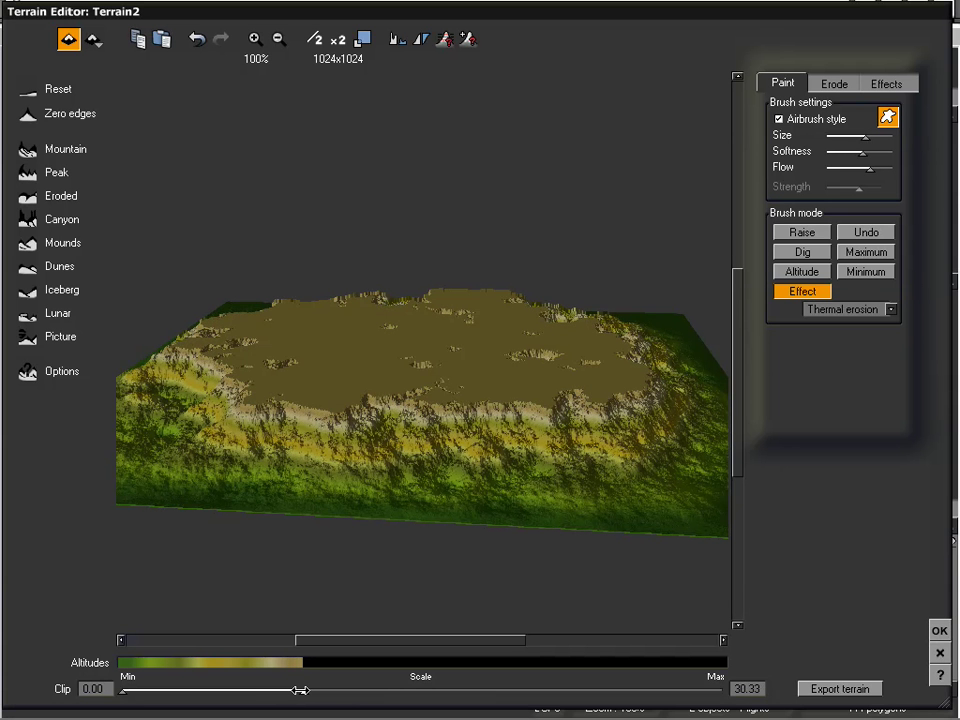
Restore the maximum clip to 200 and paint a flat shelf along the mountain's front slope in Altitude mode at 30
left_click(812, 272)
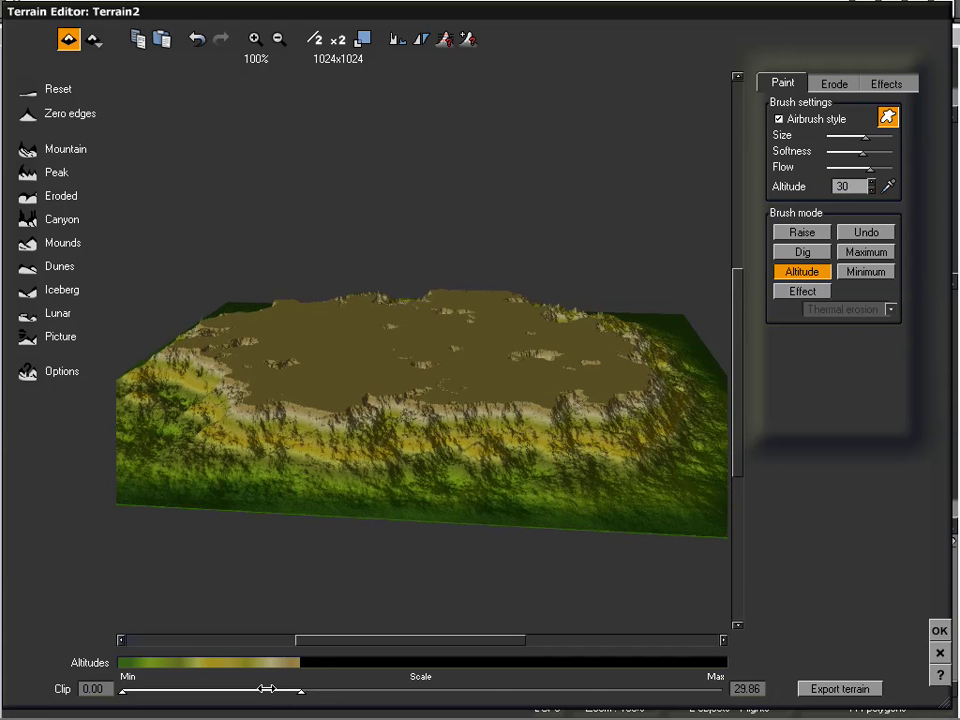
left_click_drag(303, 691, 401, 693)
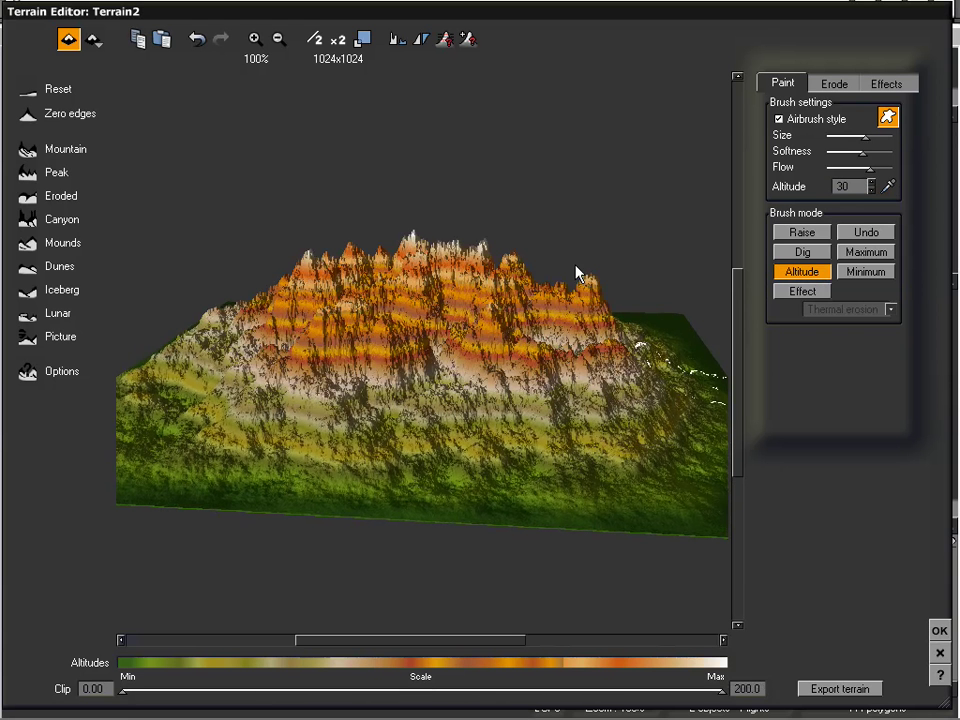
mouse_move(418, 398)
left_mouse_down()
mouse_move(412, 388)
mouse_move(299, 376)
mouse_move(215, 400)
mouse_move(520, 385)
left_mouse_up()
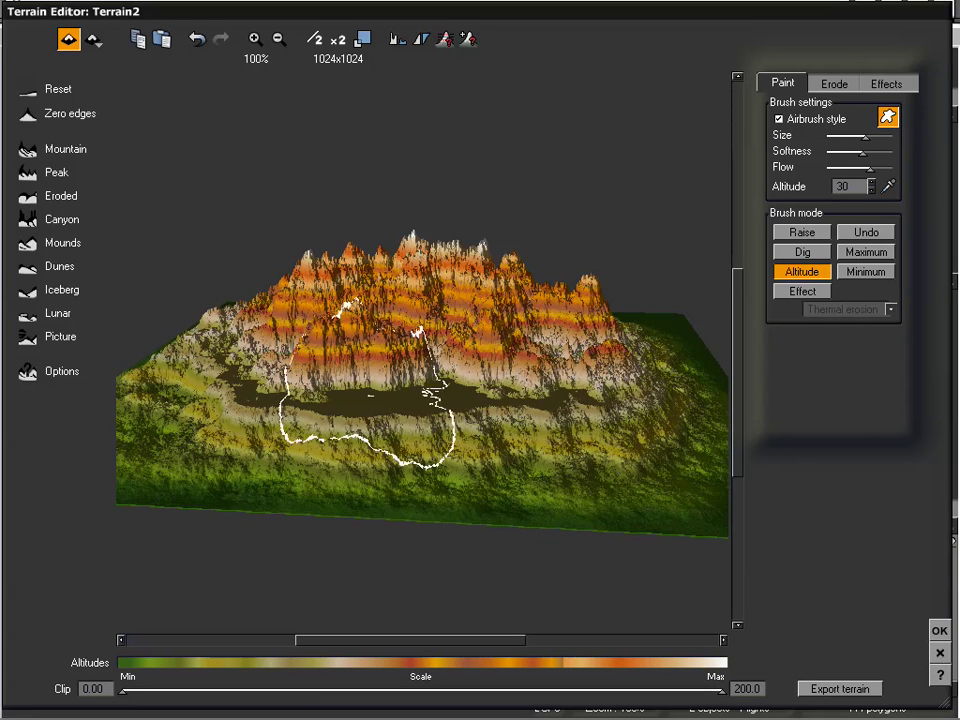
right_click_drag(412, 322, 507, 360)
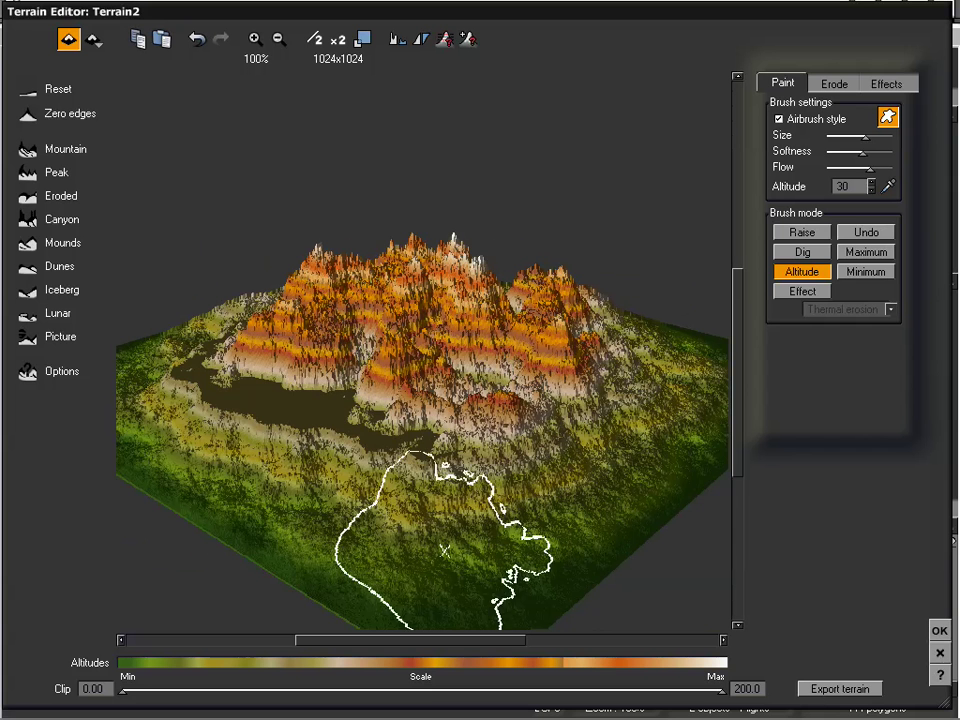
mouse_move(442, 450)
right_mouse_down()
mouse_move(452, 439)
mouse_move(445, 445)
right_mouse_up()
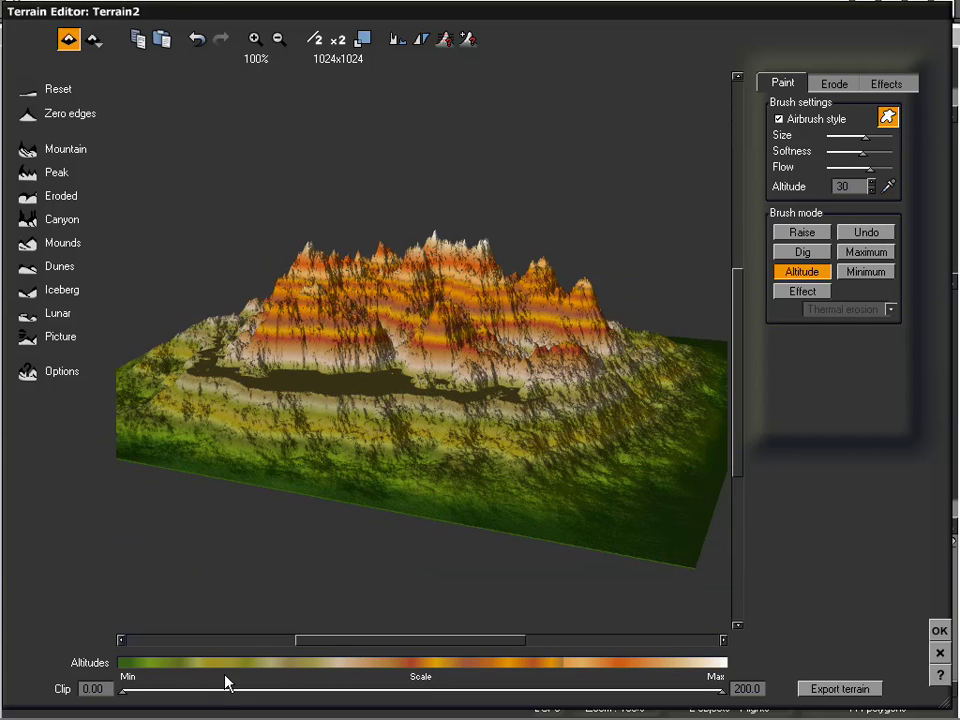
Browse the color map collections for the altitude display, including Colorful, Rocks and Grass, Solid Colors and Sunset Skies
left_click(296, 672)
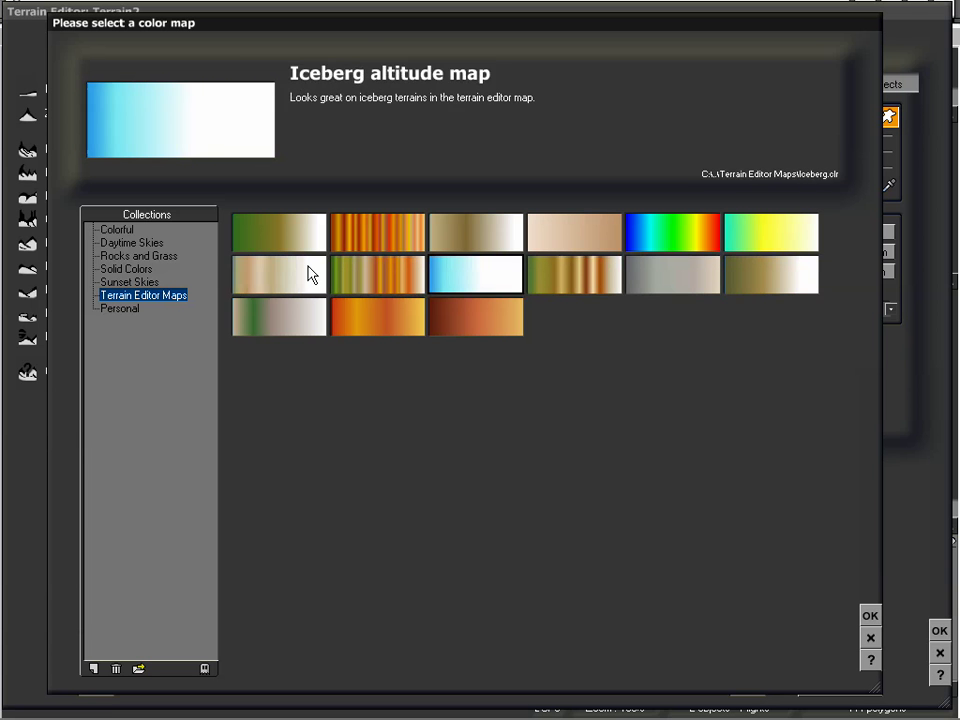
left_click(116, 230)
left_click(130, 256)
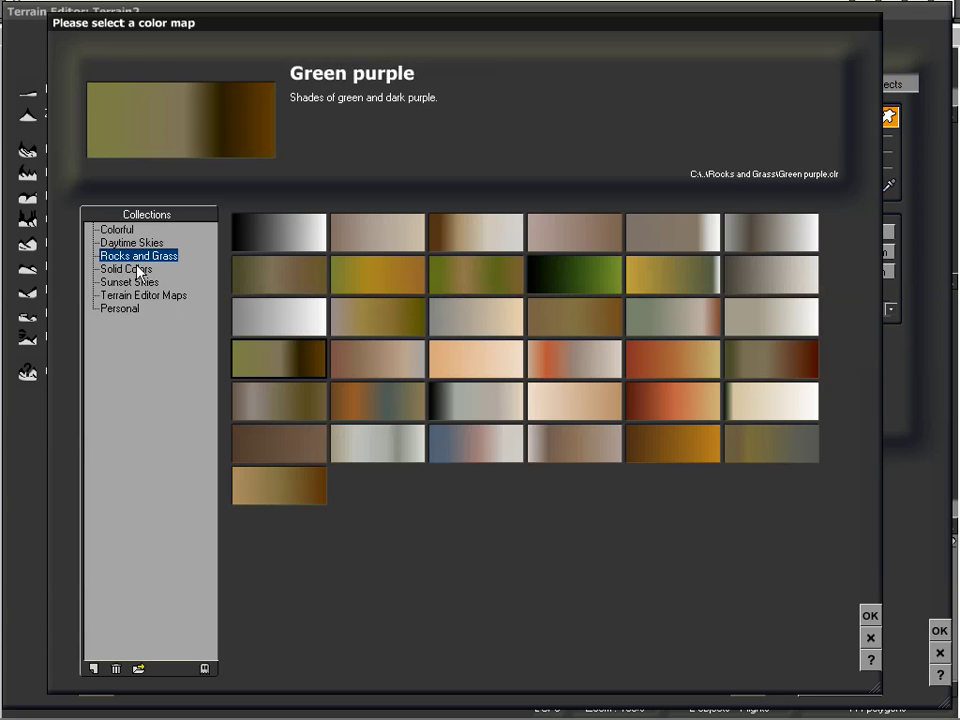
left_click(130, 270)
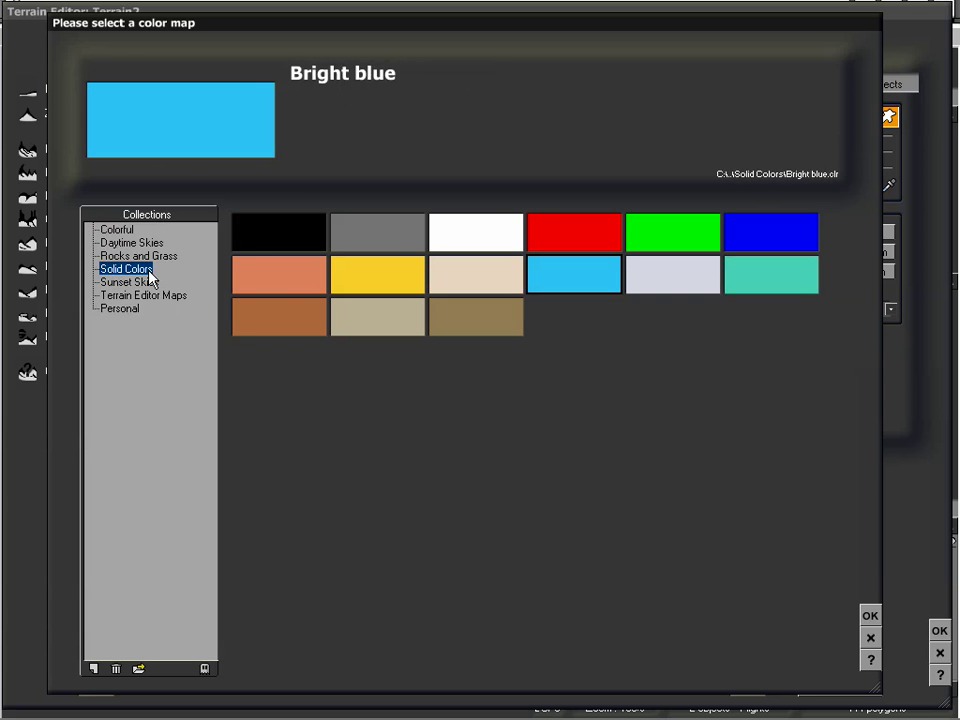
left_click(124, 283)
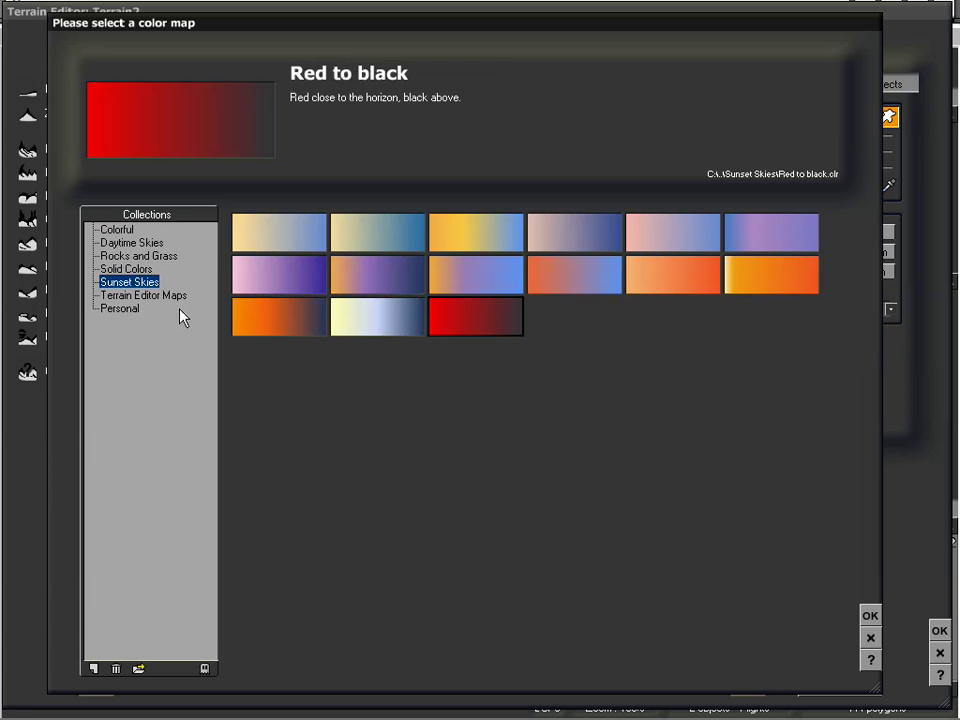
Color the terrain's altitudes with the Engineer map from Terrain Editor Maps and inspect it from several angles
left_click(132, 296)
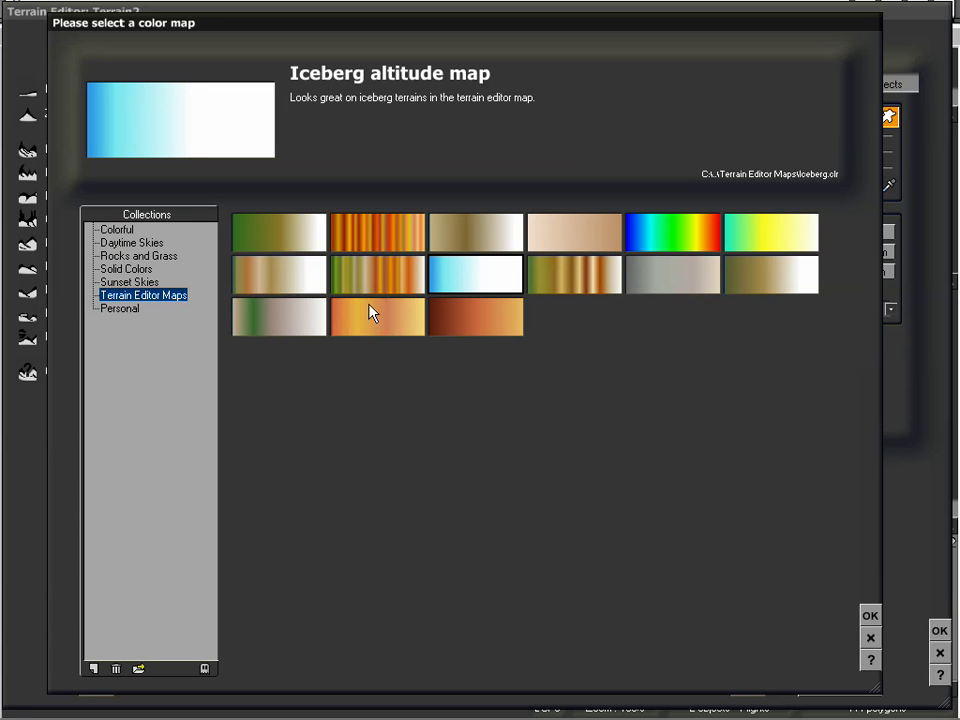
left_click(668, 240)
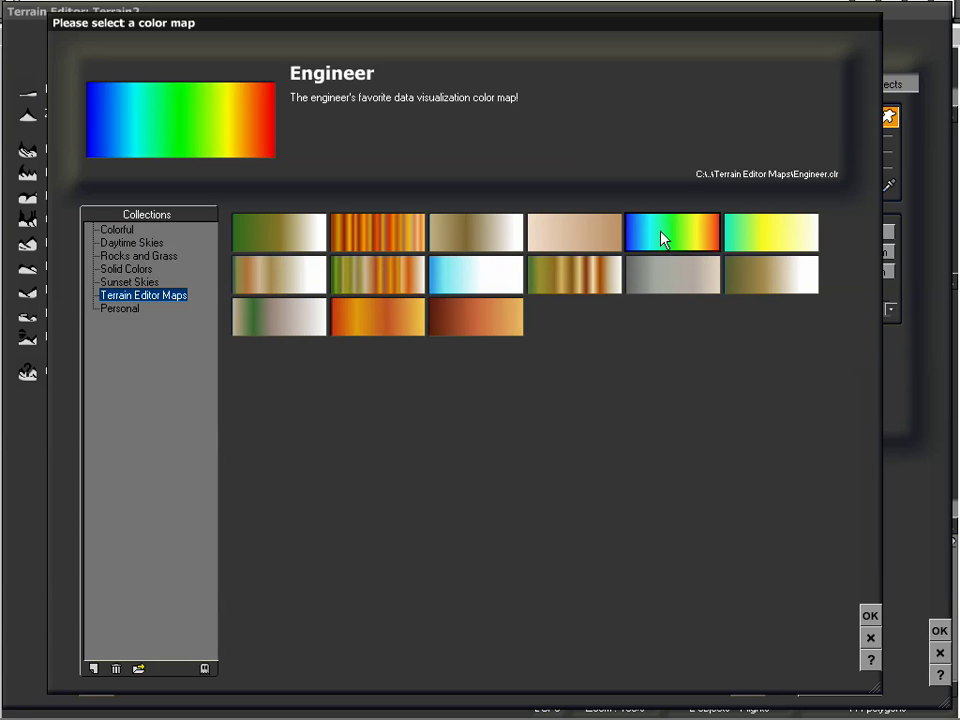
left_click(870, 617)
mouse_move(490, 335)
left_mouse_down()
mouse_move(490, 391)
mouse_move(497, 340)
left_mouse_up()
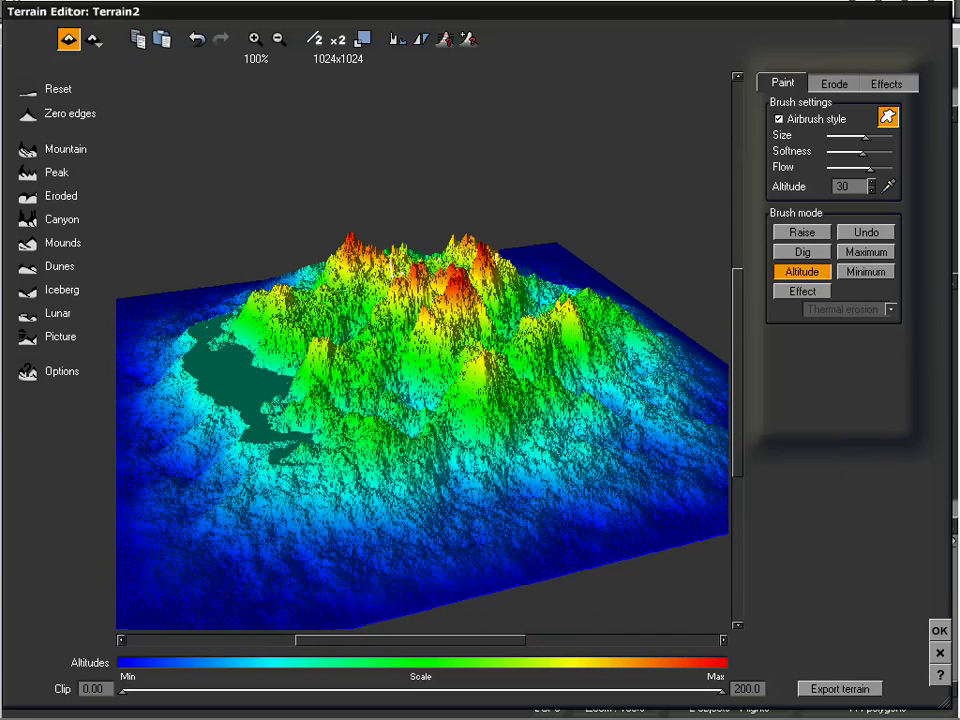
right_click_drag(442, 298, 448, 303)
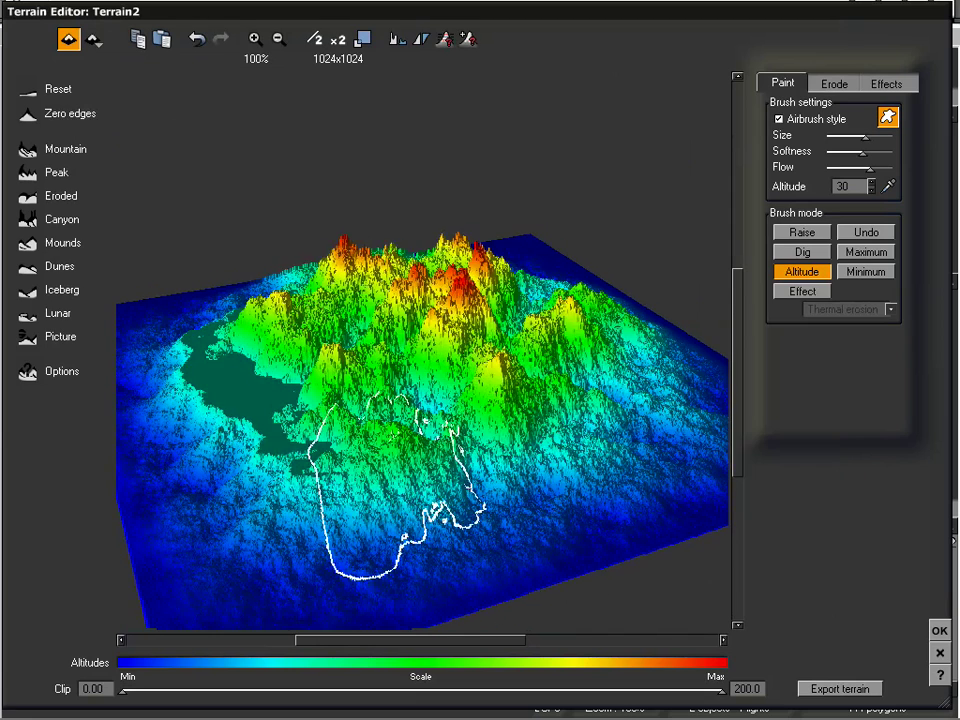
mouse_move(375, 405)
right_mouse_down()
mouse_move(349, 371)
mouse_move(346, 392)
right_mouse_up()
mouse_move(396, 368)
right_mouse_down()
mouse_move(414, 366)
mouse_move(405, 370)
right_mouse_up()
Try the striped red-and-orange color map from Terrain Editor Maps on the terrain
left_click(420, 666)
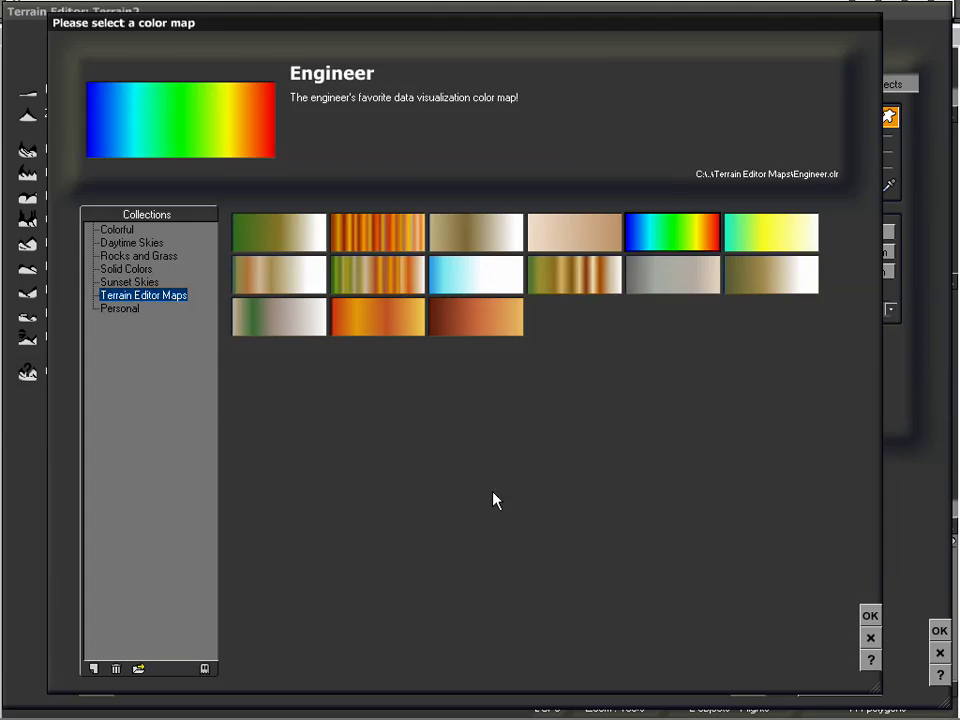
left_click(377, 232)
left_click(870, 615)
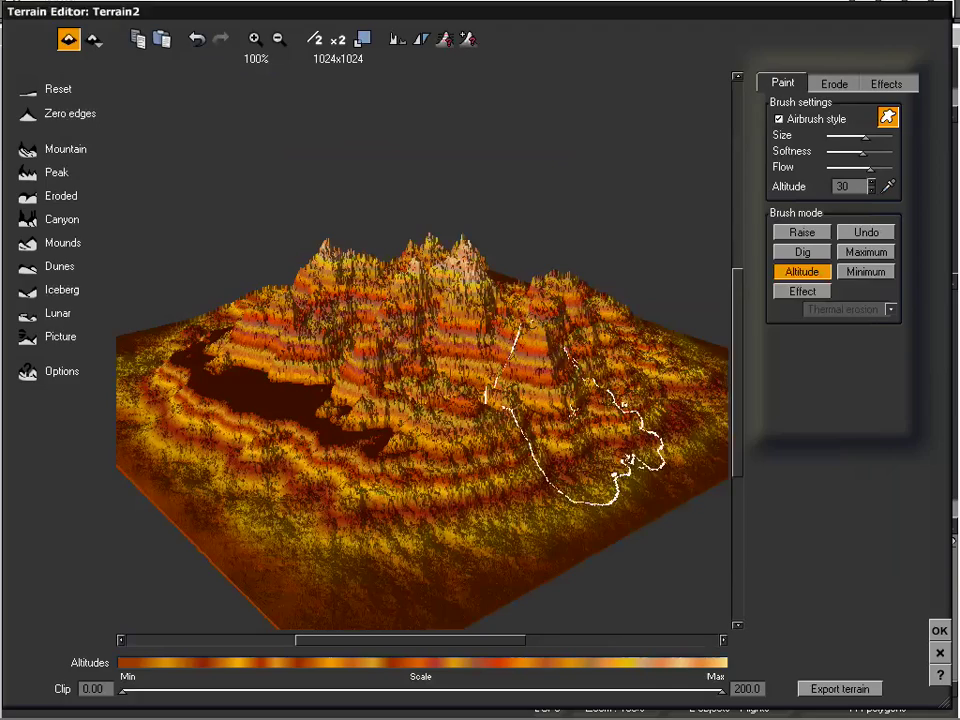
left_click_drag(520, 370, 491, 357)
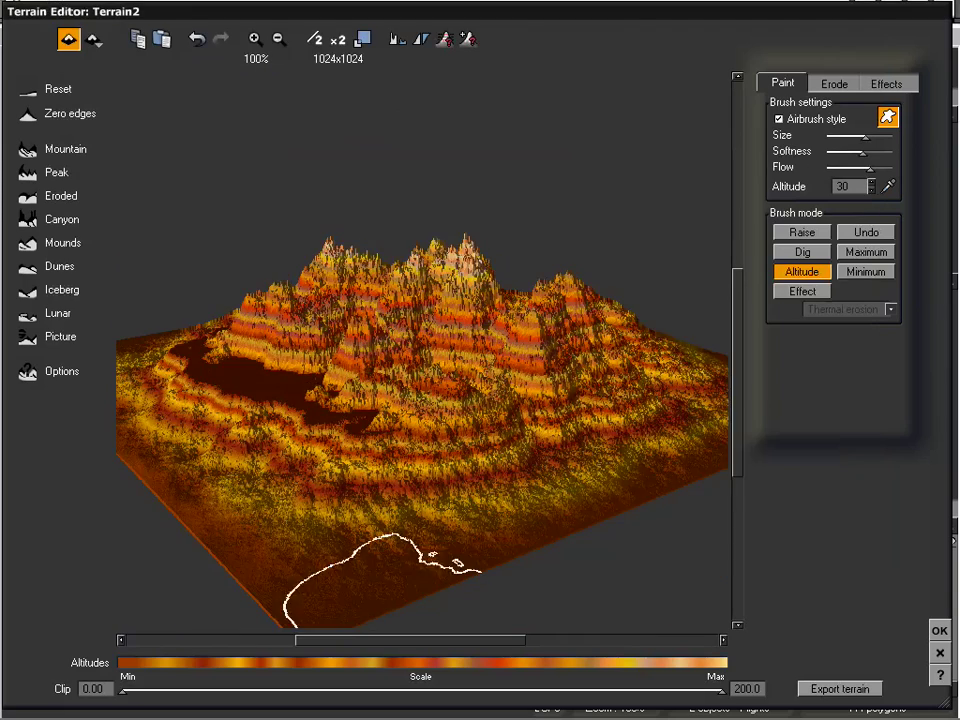
Change the terrain's altitude color map to Green Canyon
left_click(403, 667)
left_click(394, 273)
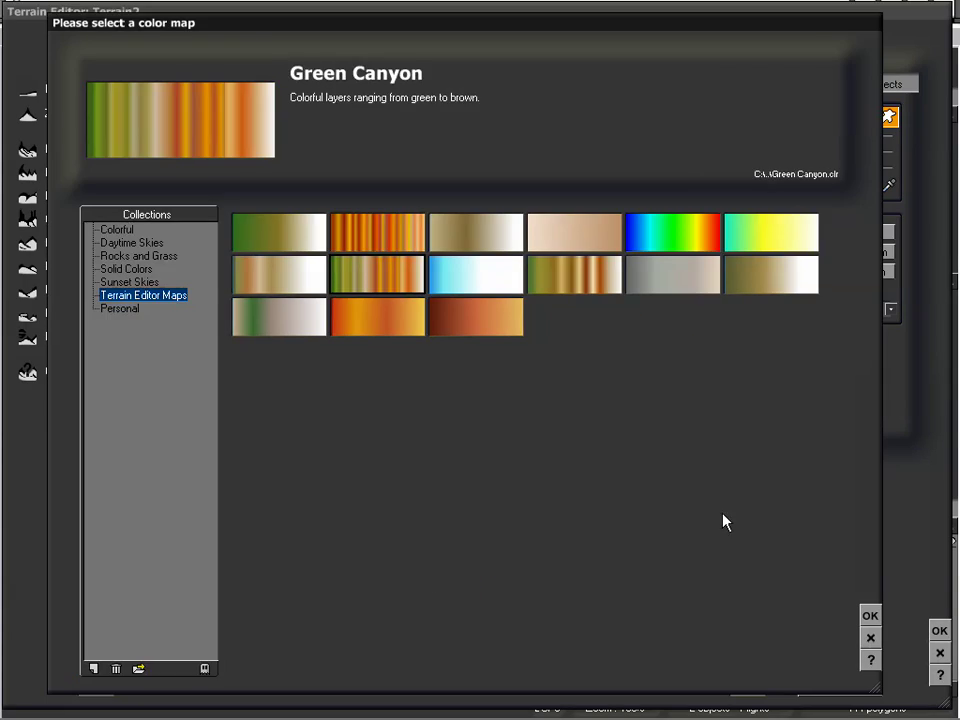
left_click(868, 616)
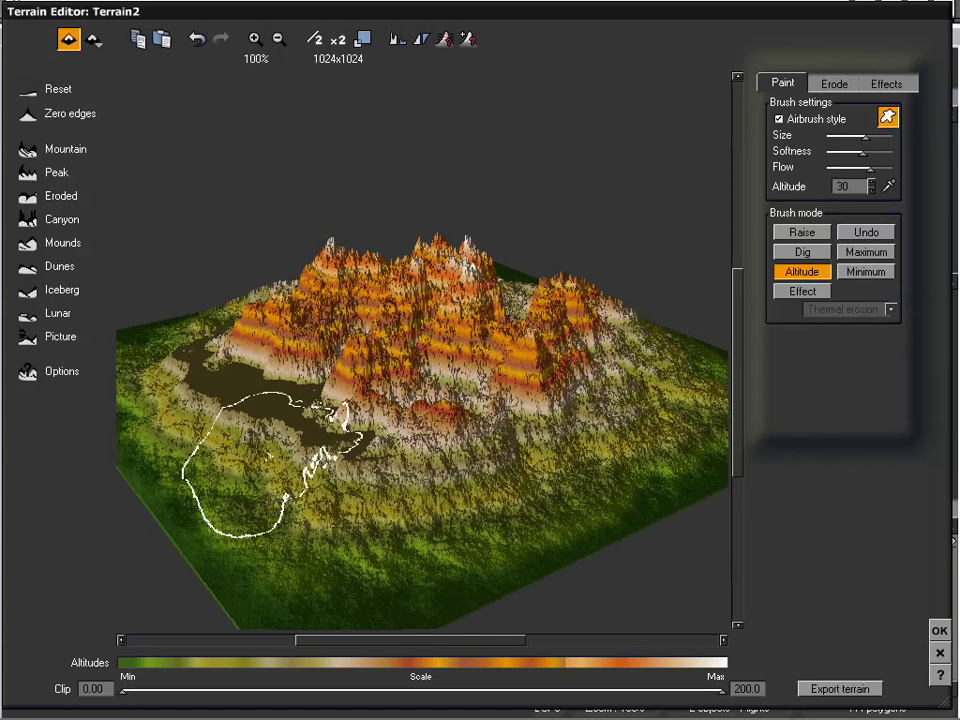
Raise the minimum clip altitude to about 1.87 to trim the terrain's lowest edges, and restore it to 0
mouse_move(122, 694)
left_mouse_down()
mouse_move(308, 692)
mouse_move(122, 698)
mouse_move(132, 697)
left_mouse_up()
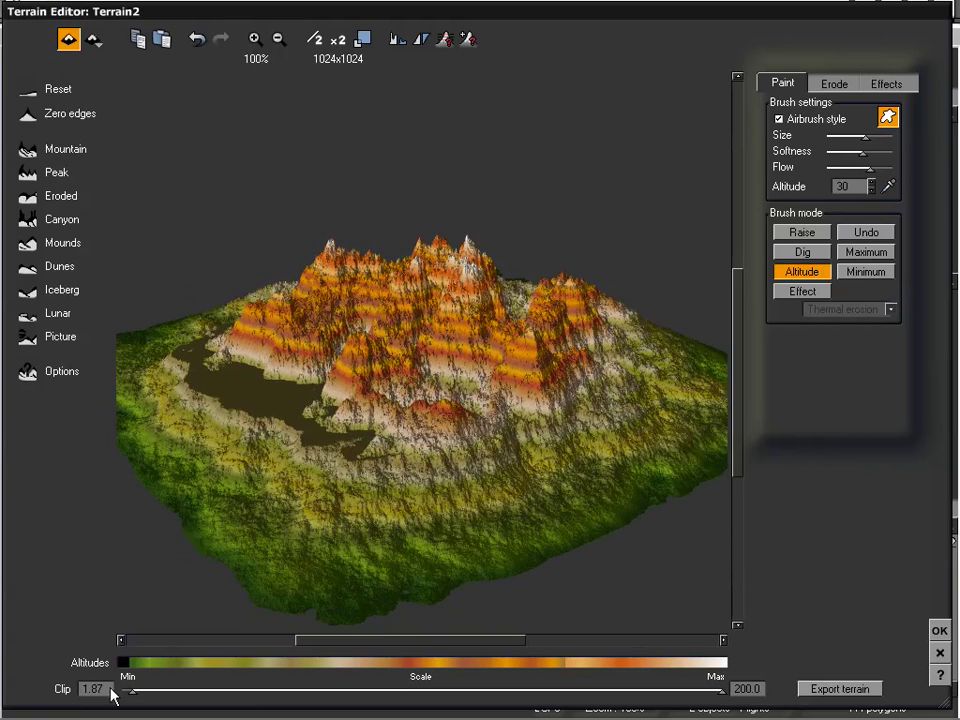
left_click_drag(138, 691, 122, 692)
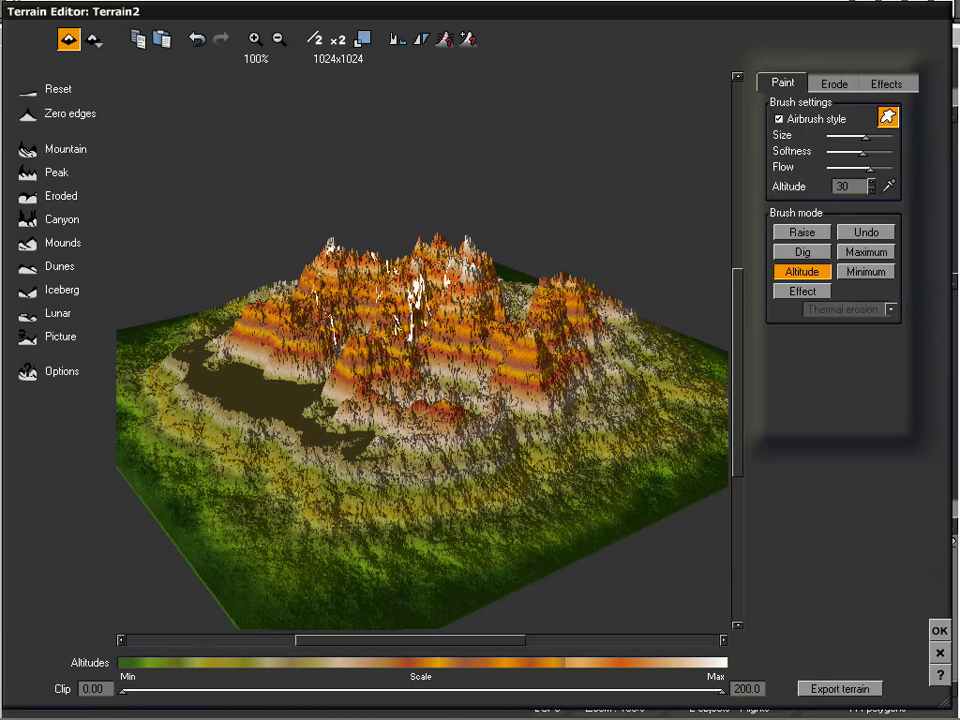
Convert the standard terrain to a Procedural terrain and view it from above and from a low angle
left_click(95, 42)
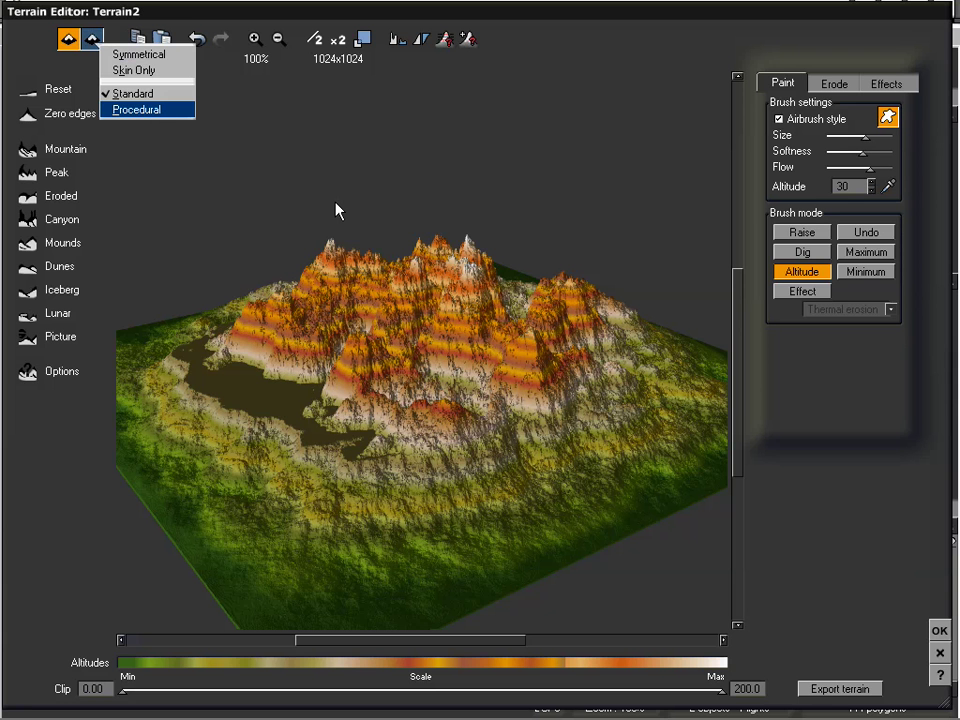
key("Return")
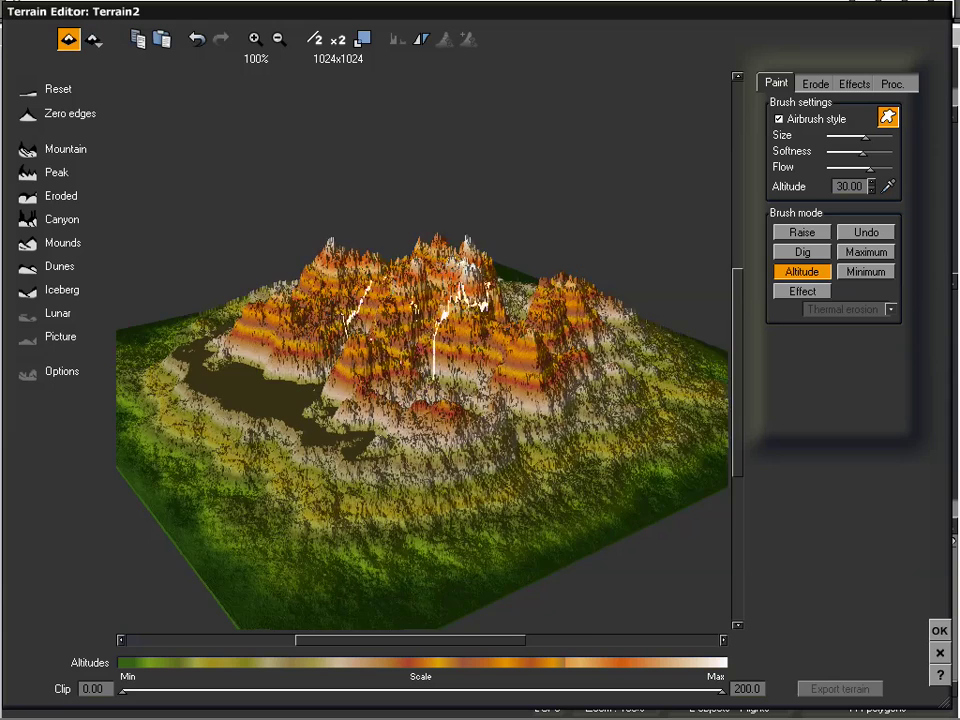
right_click_drag(469, 268, 439, 334)
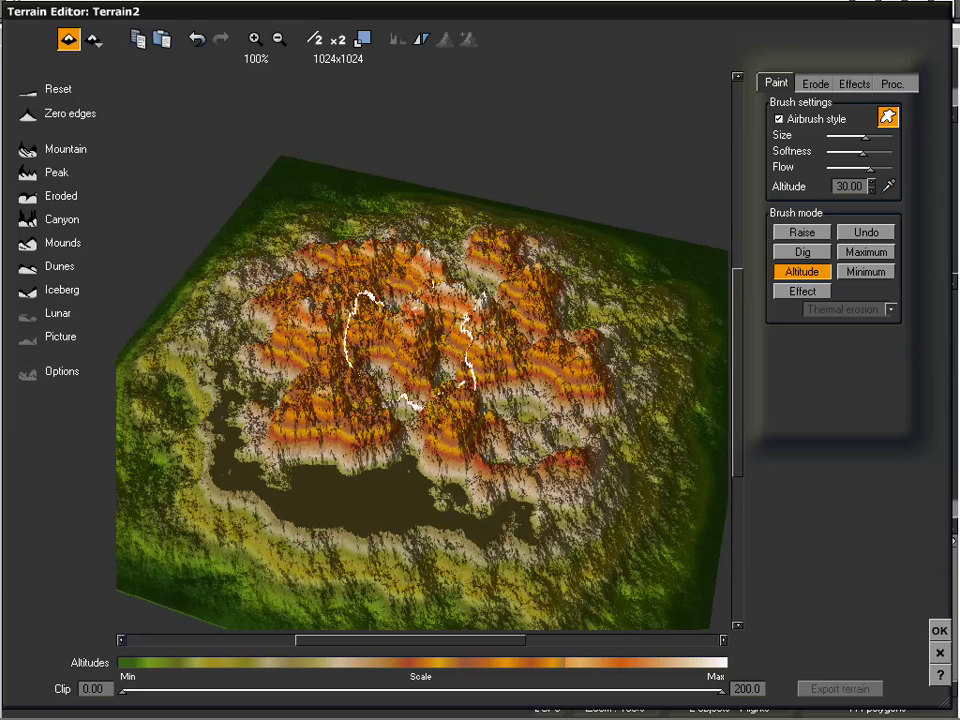
right_click_drag(403, 384, 394, 360)
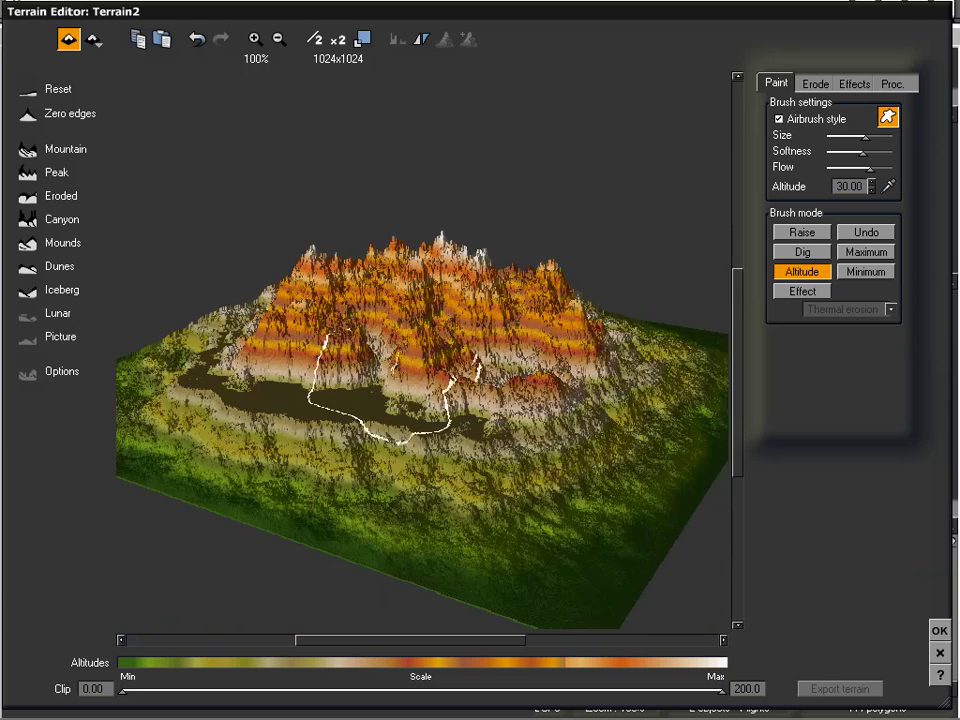
Bring up the procedural altitude production settings and reset the terrain to clear its mountain relief
left_click(890, 84)
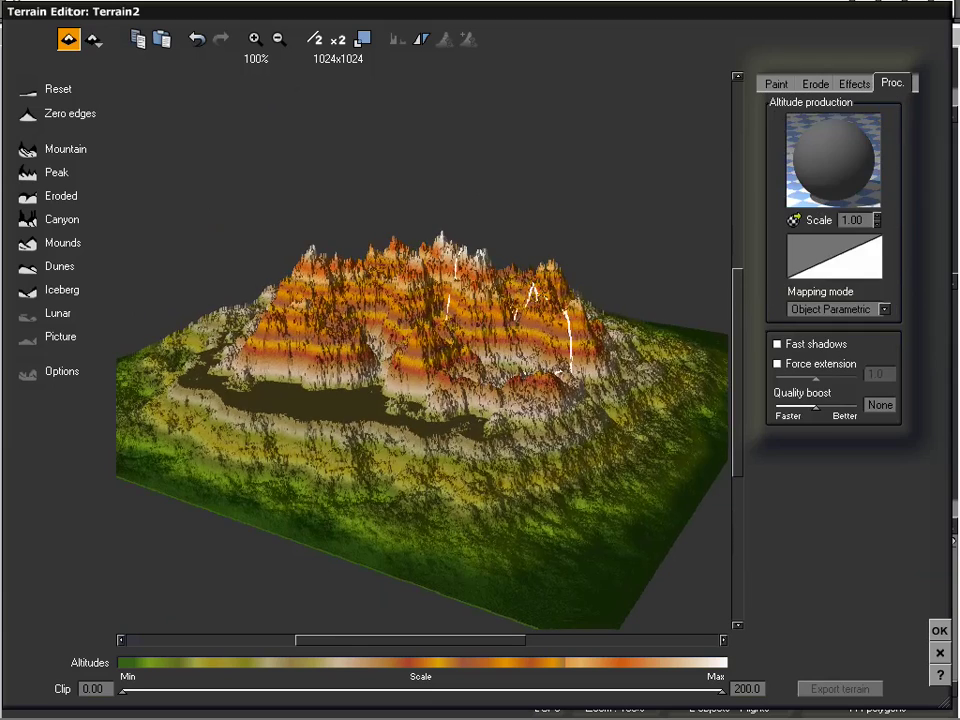
right_click_drag(530, 342, 497, 388)
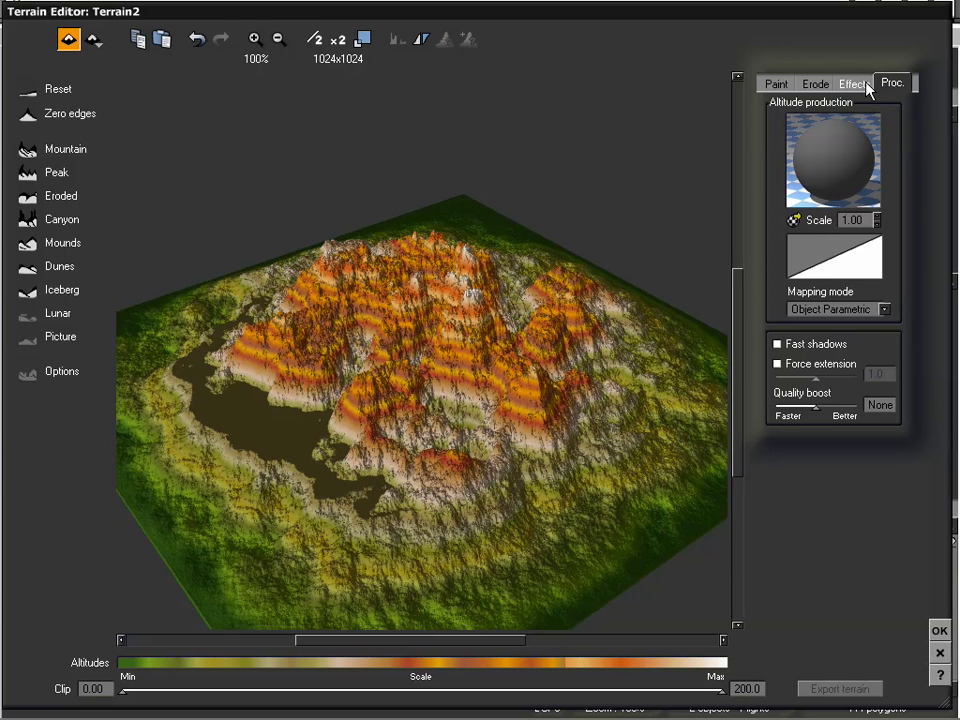
right_click_drag(493, 423, 493, 377)
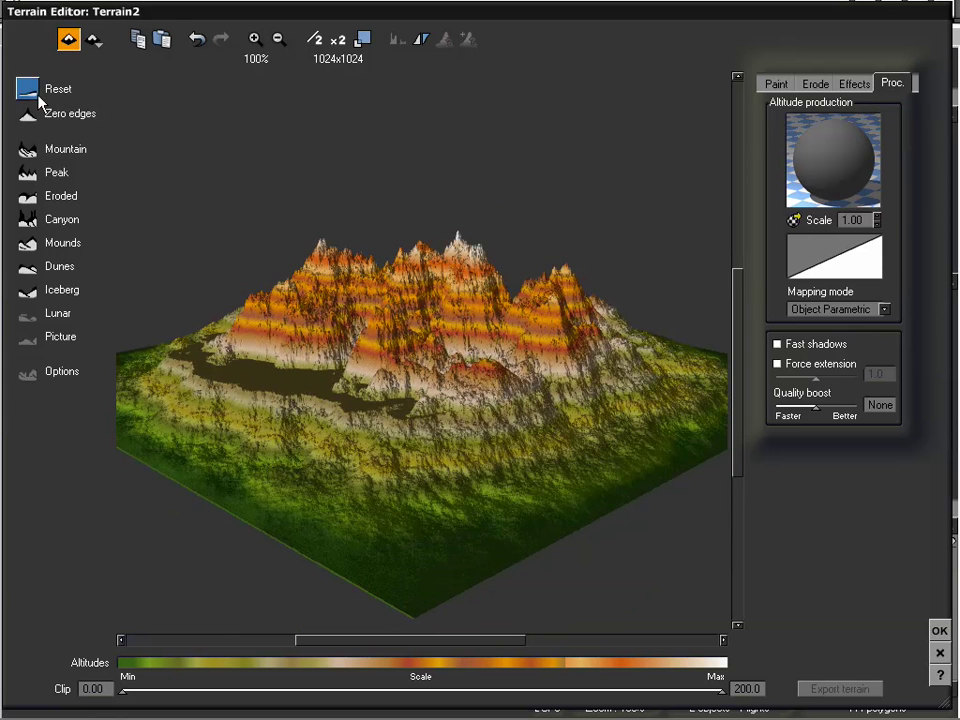
left_click(40, 92)
scroll(455, 288, "up", 3)
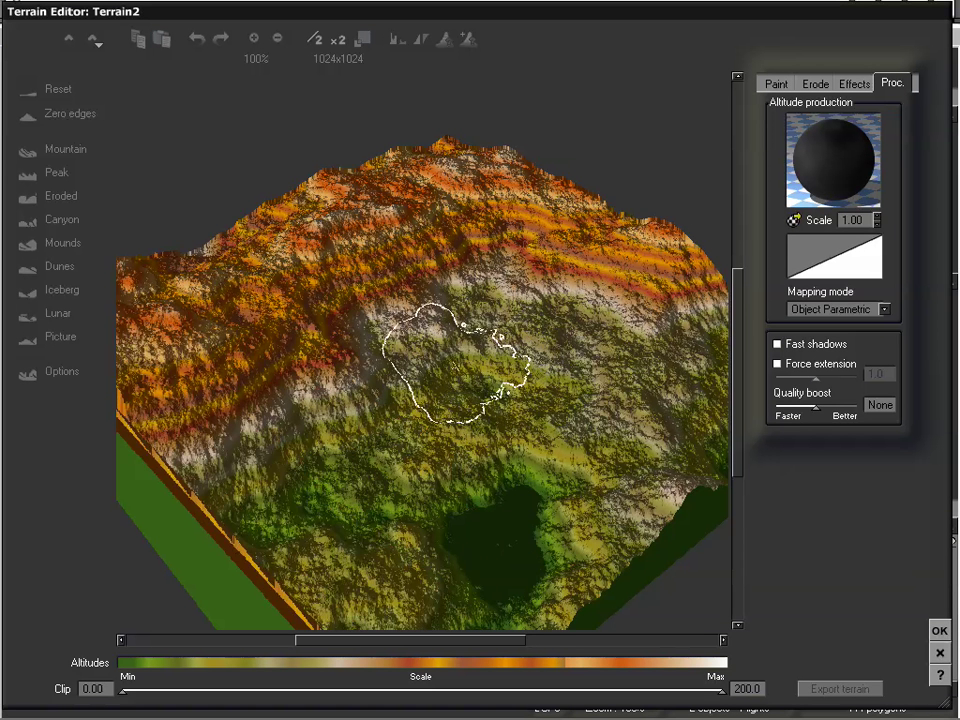
Halve the procedural terrain's resolution from 1024x1024 to 512x512 and view its relief from several angles
right_click_drag(481, 331, 495, 357)
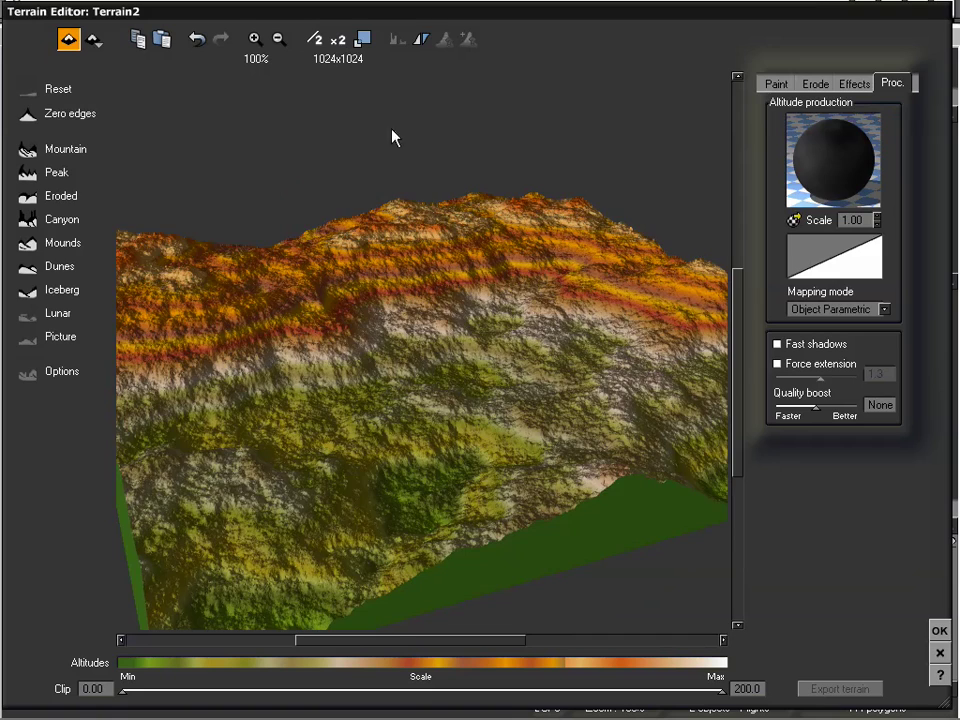
mouse_move(568, 300)
left_mouse_down()
mouse_move(568, 317)
mouse_move(516, 321)
mouse_move(529, 330)
mouse_move(581, 305)
left_mouse_up()
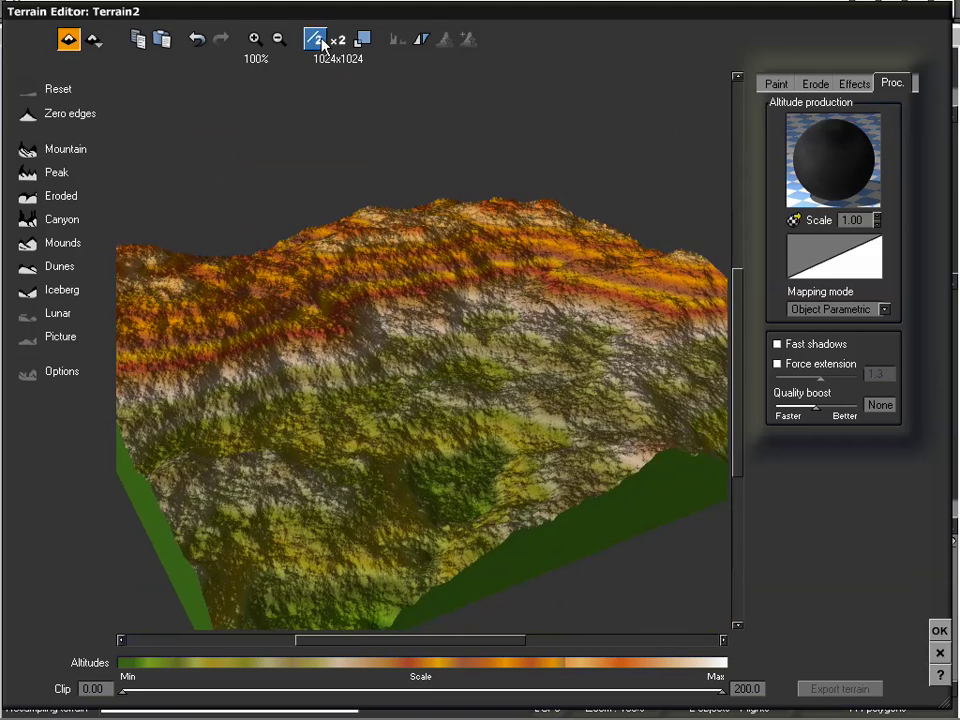
left_click(320, 42)
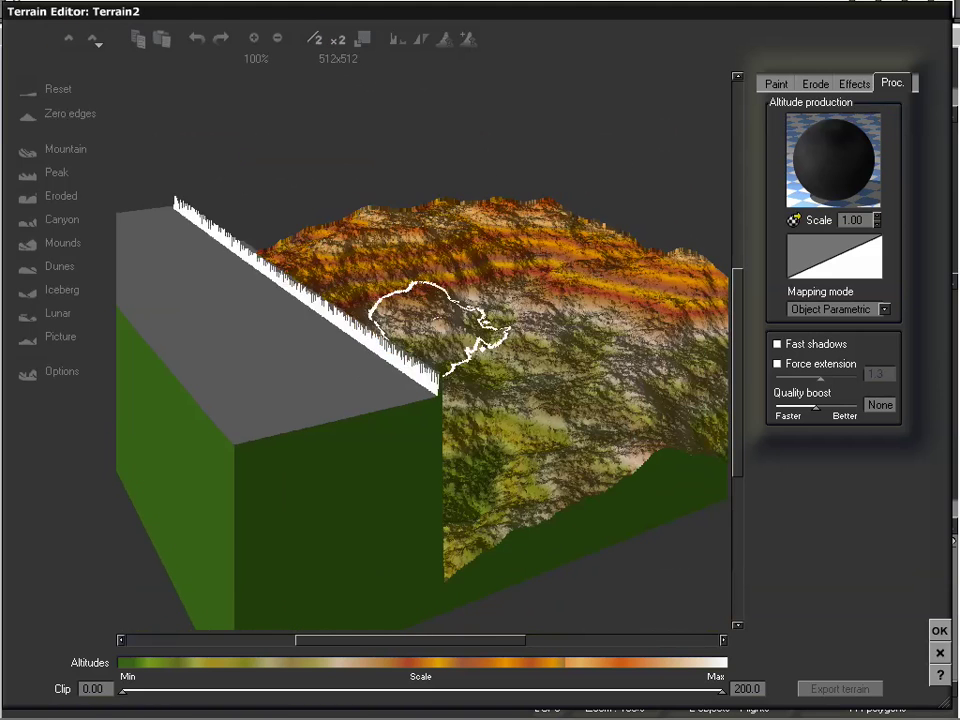
mouse_move(459, 311)
right_mouse_down()
mouse_move(459, 300)
mouse_move(459, 364)
mouse_move(422, 343)
mouse_move(437, 333)
right_mouse_up()
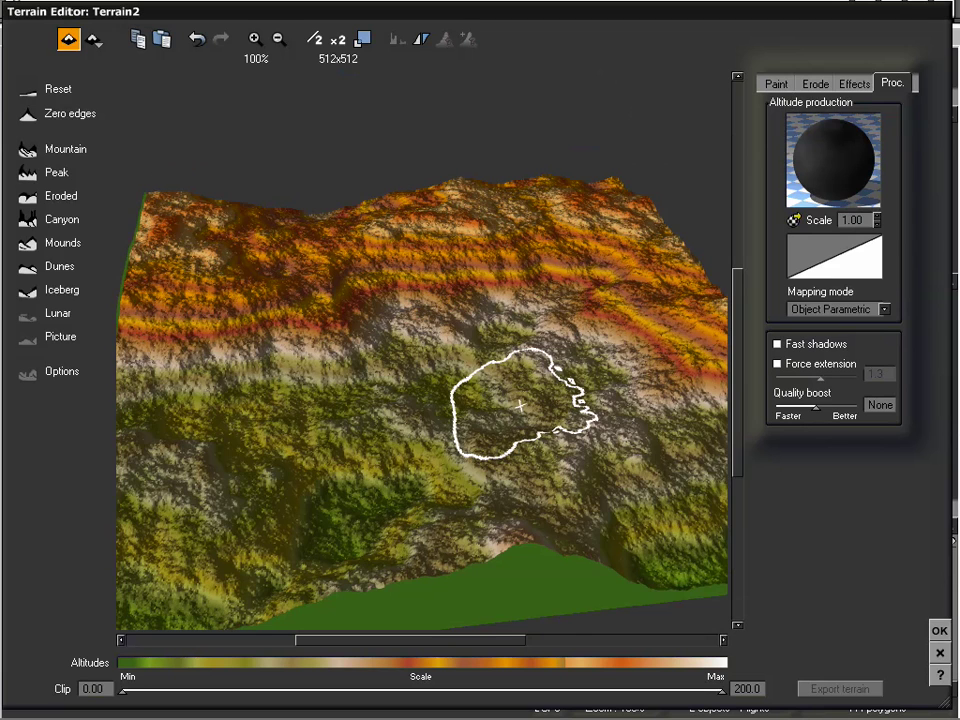
left_click_drag(520, 405, 460, 399)
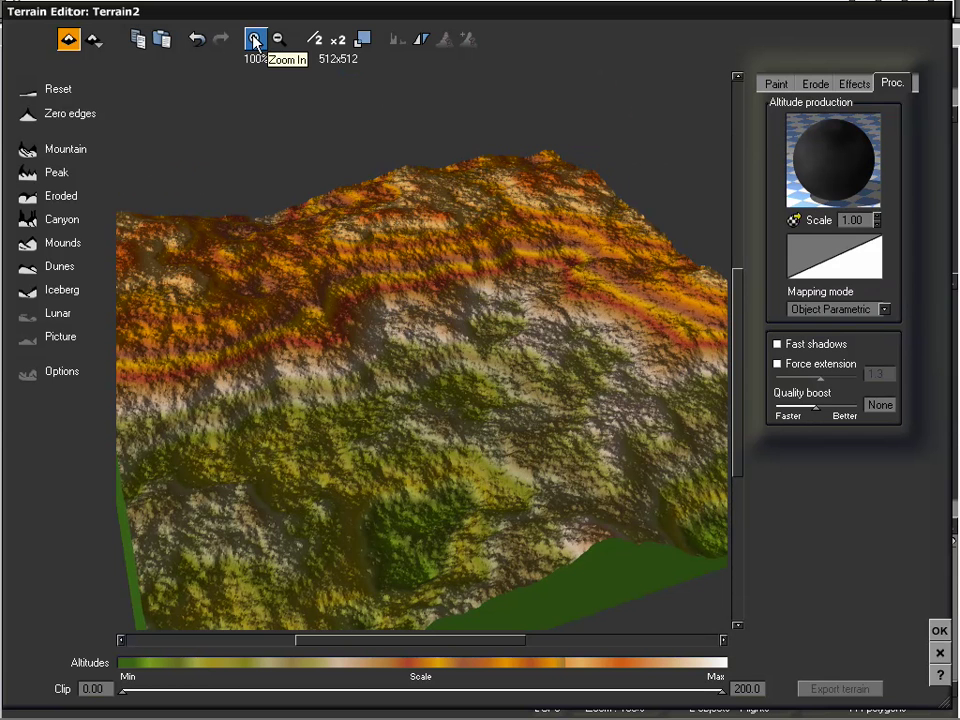
Magnify the terrain preview up to 800% to examine its surface detail, and return to 100%
left_click(255, 40)
left_click(255, 40)
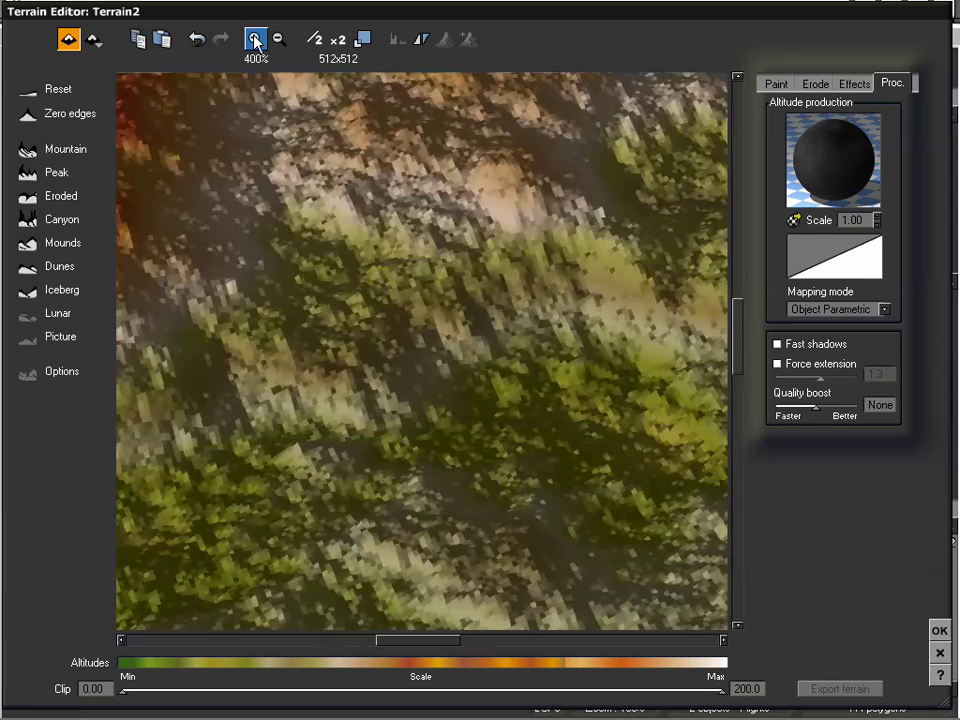
left_click(255, 40)
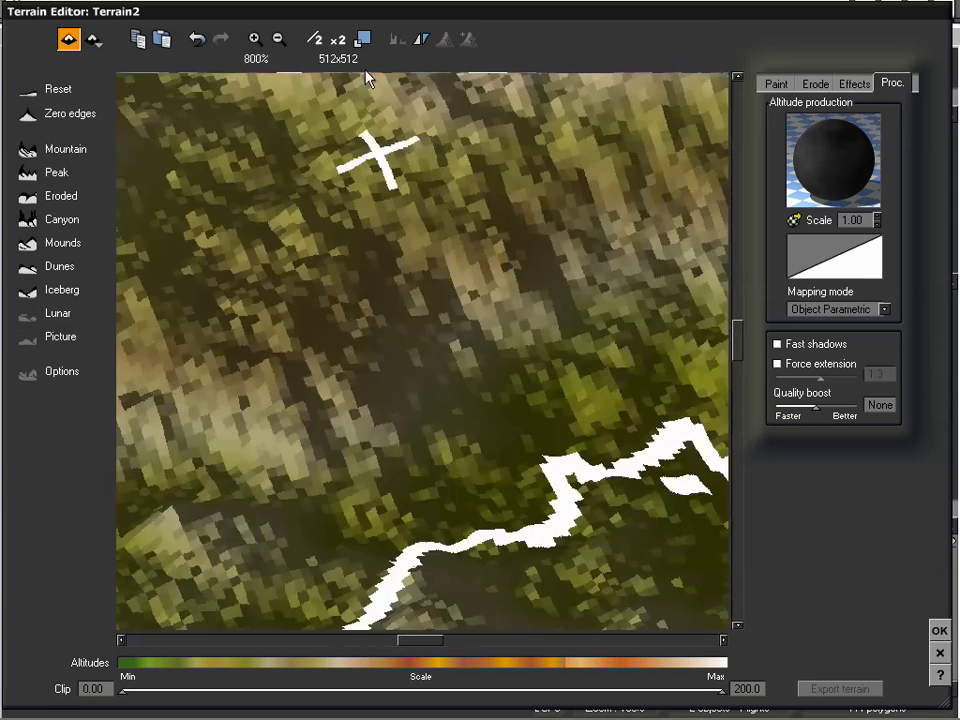
left_click(279, 40)
left_click(280, 42)
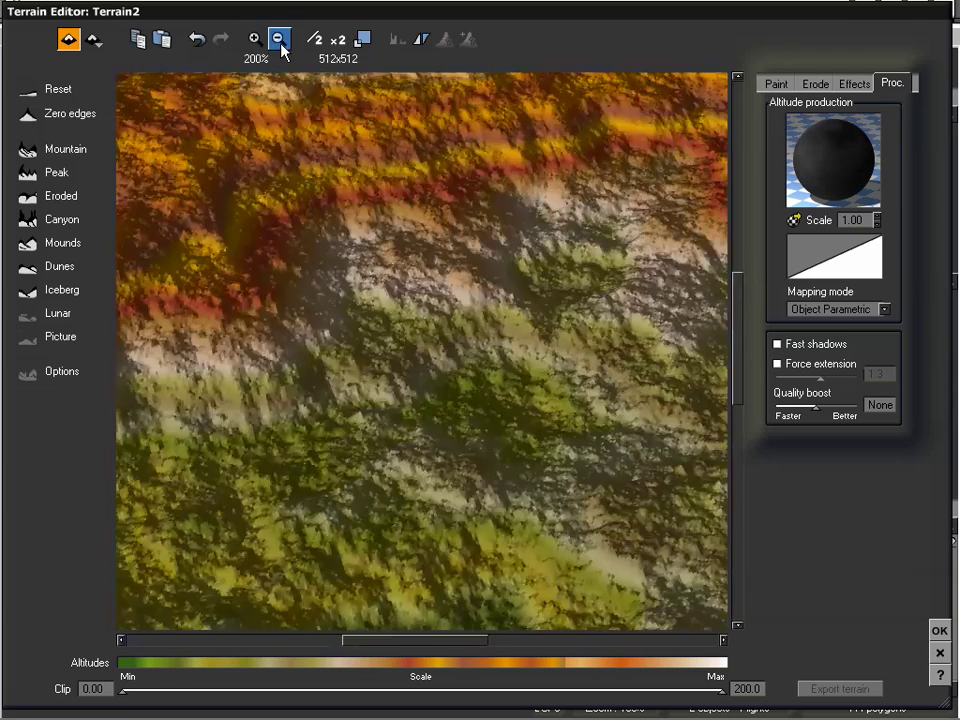
left_click(280, 42)
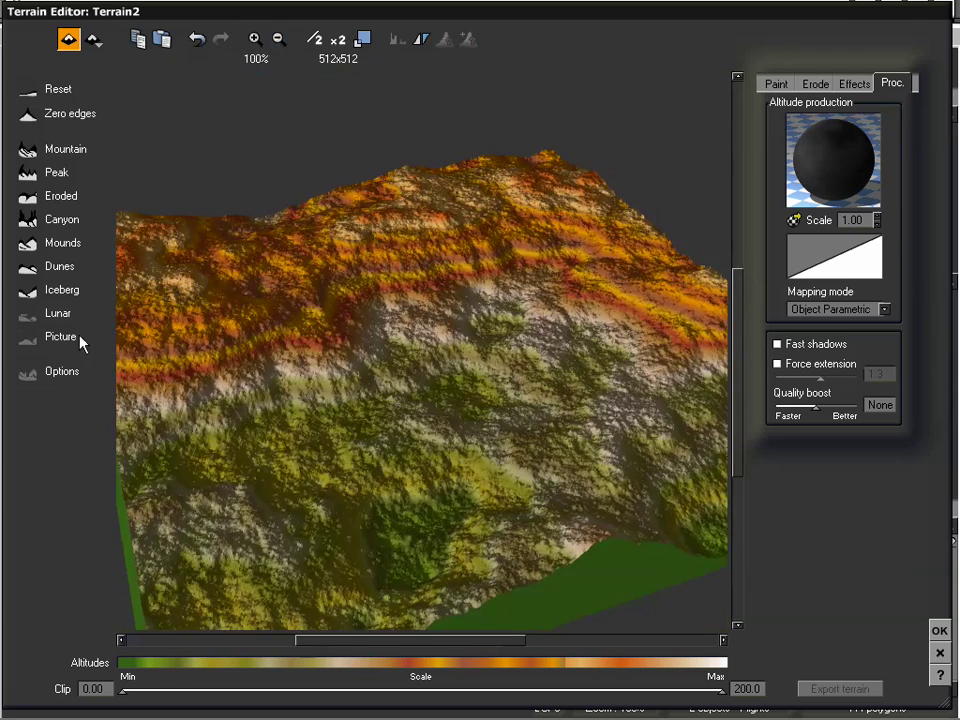
Set the altitude production scale to 0.50 and view the regenerated terrain from a higher angle
right_click_drag(506, 437, 504, 392)
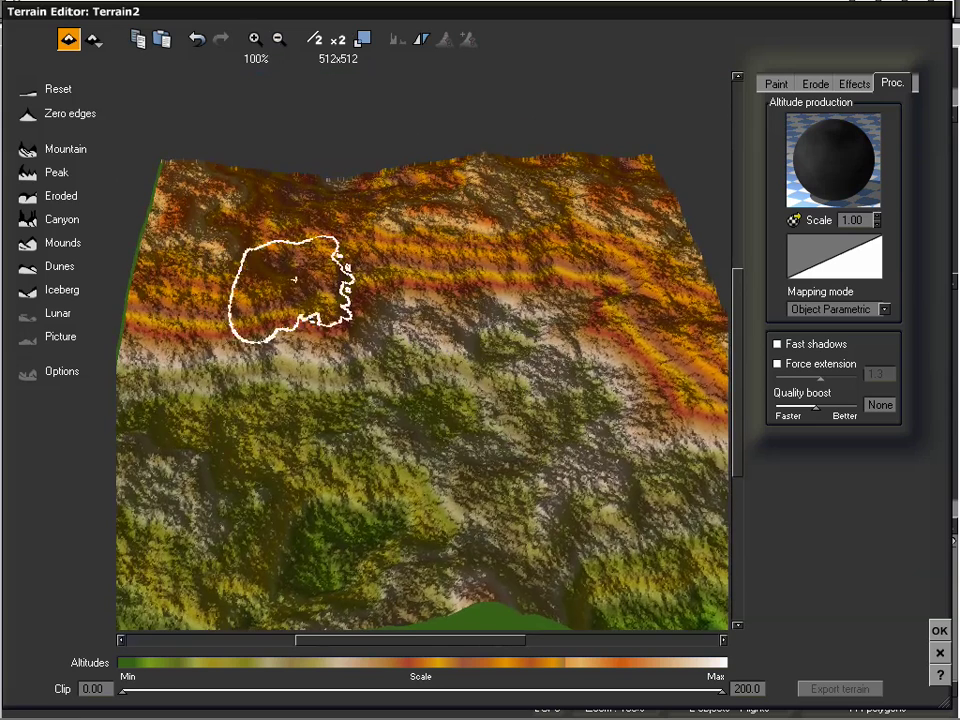
left_click_drag(317, 332, 437, 363)
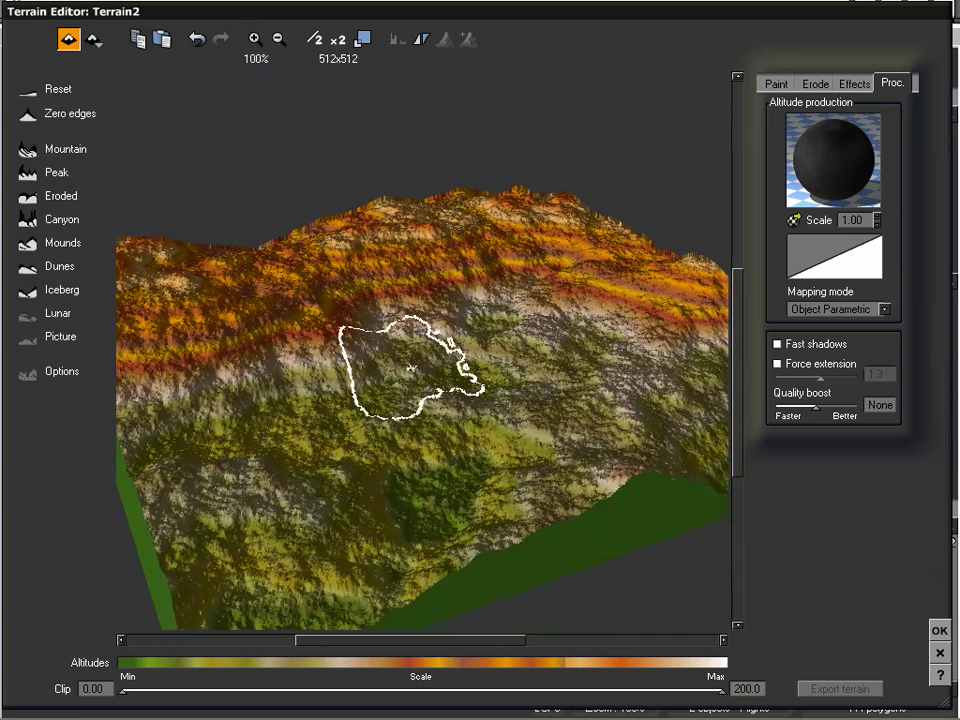
left_click_drag(536, 343, 542, 339)
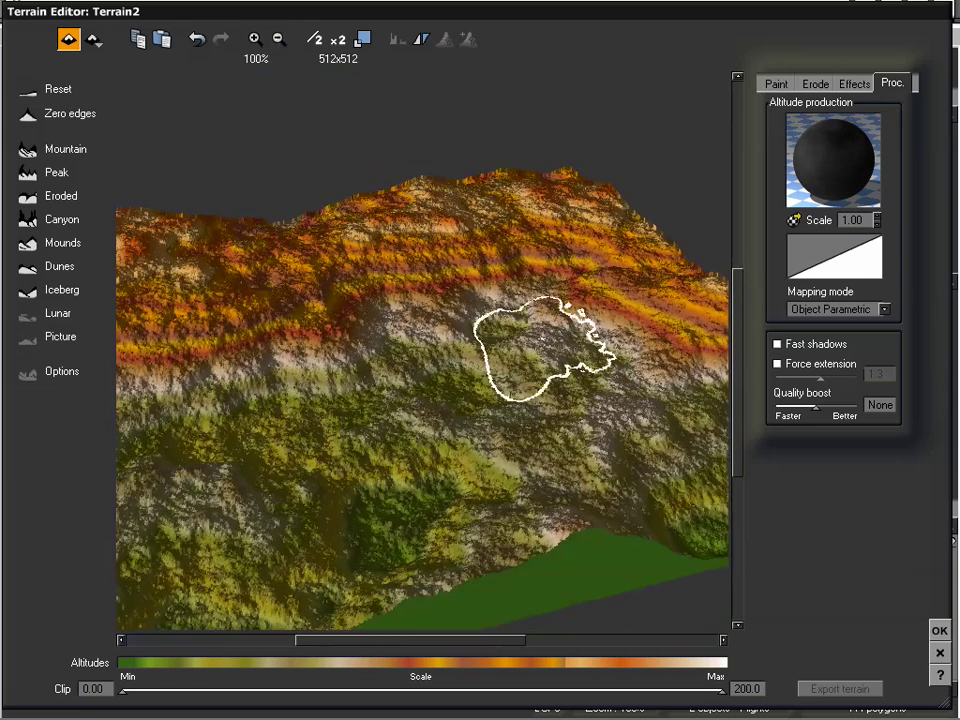
mouse_move(442, 374)
left_mouse_down()
mouse_move(461, 369)
mouse_move(444, 366)
left_mouse_up()
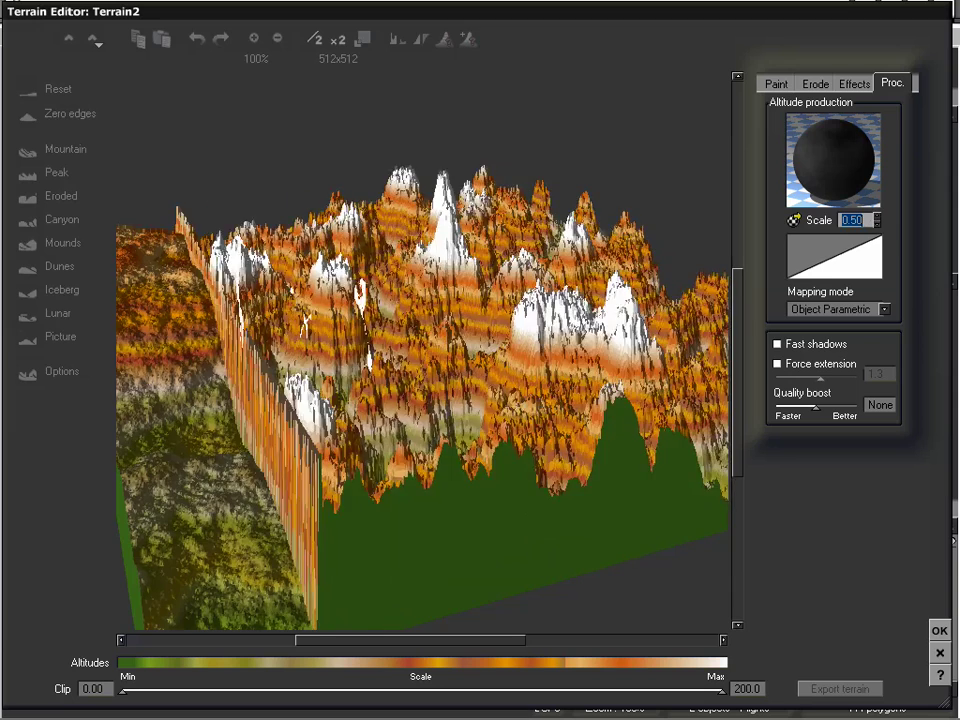
left_click_drag(443, 258, 370, 318)
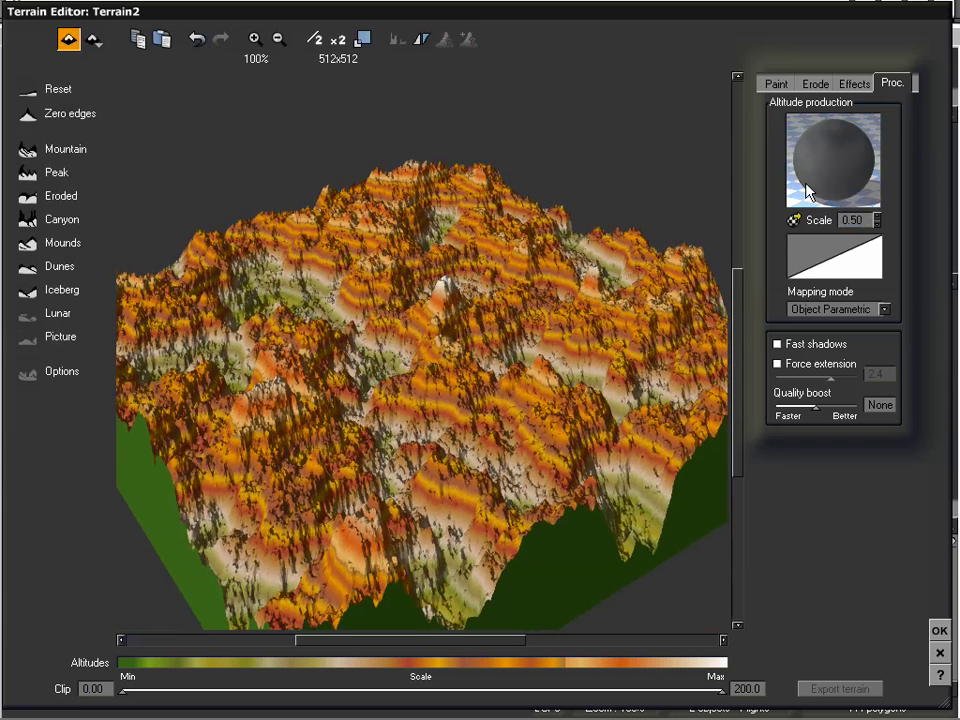
Edit the terrain altitude filter, lowering its end point to about 0.55, and apply it to flatten the relief
right_click(815, 268)
left_click(845, 270)
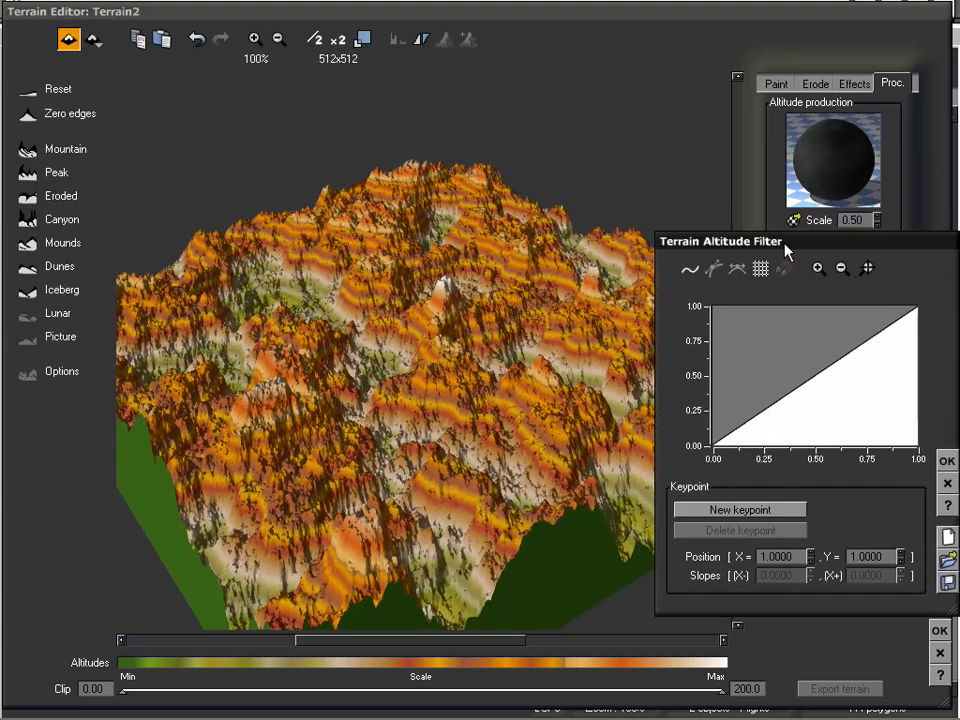
left_click_drag(895, 163, 900, 229)
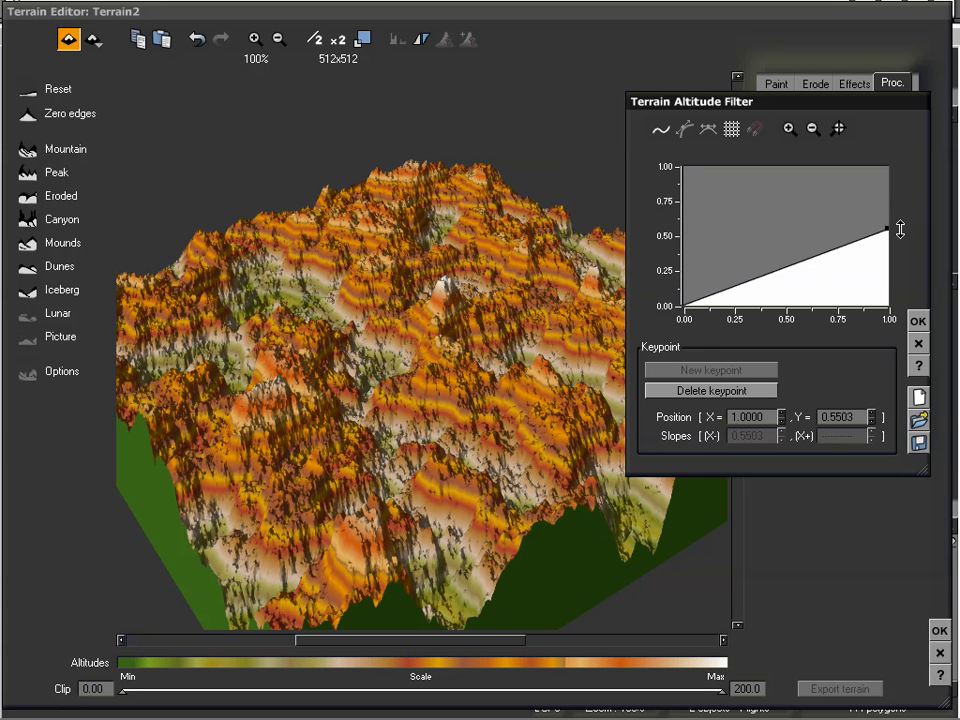
mouse_move(889, 233)
left_mouse_down()
mouse_move(888, 241)
mouse_move(896, 232)
left_mouse_up()
left_click(917, 321)
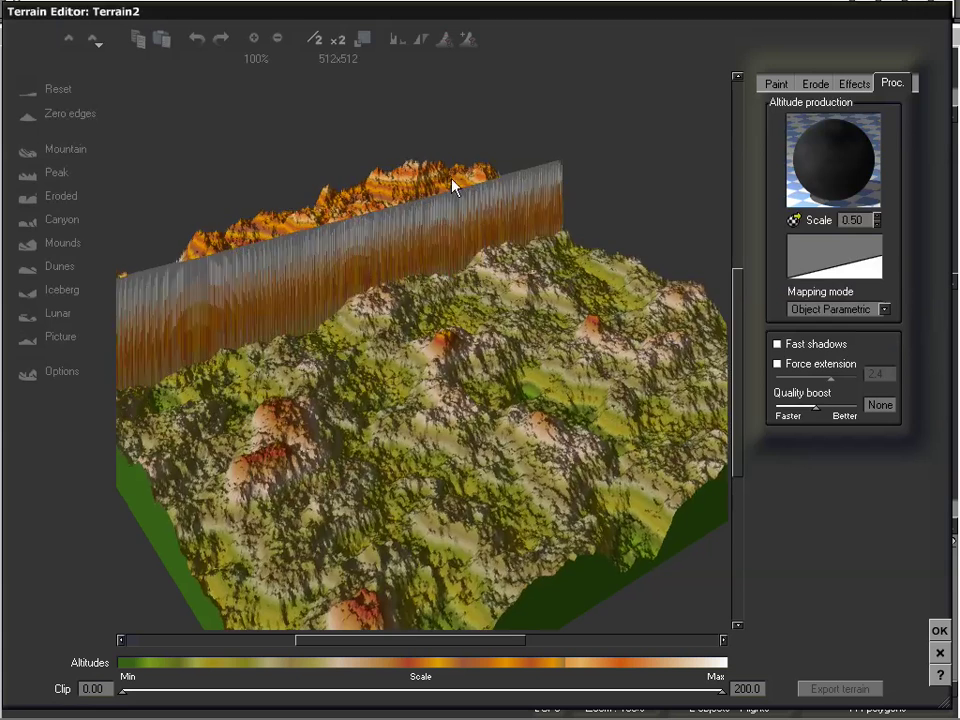
left_click_drag(506, 392, 530, 340)
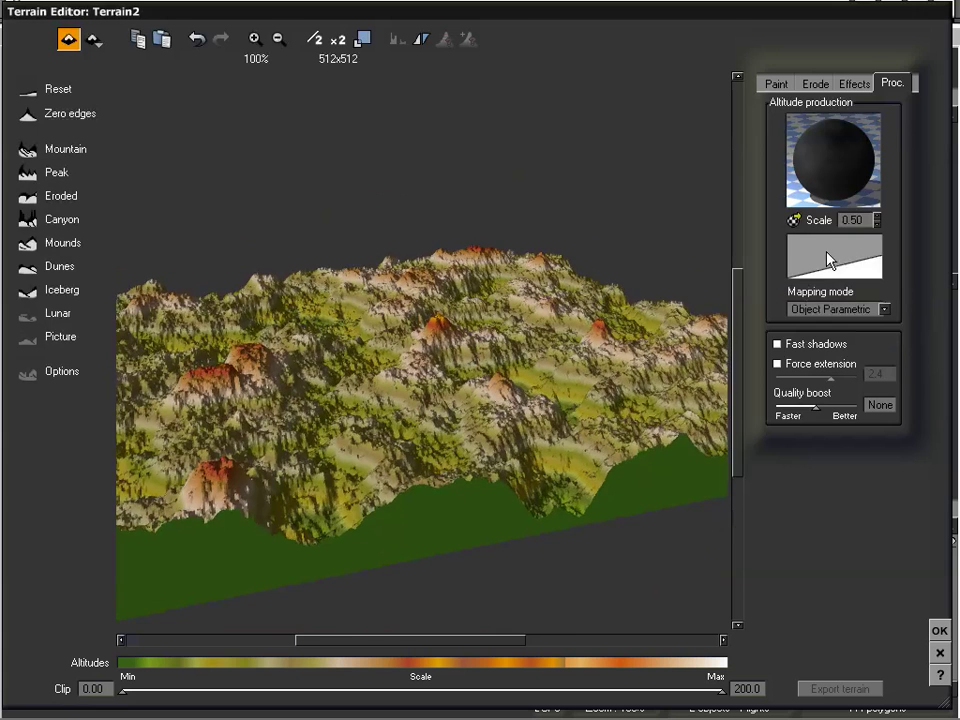
Add two keypoints to the altitude filter, one at about X 0.30, Y 0.70 and one at about X 0.53, Y 0.19
left_click(835, 256)
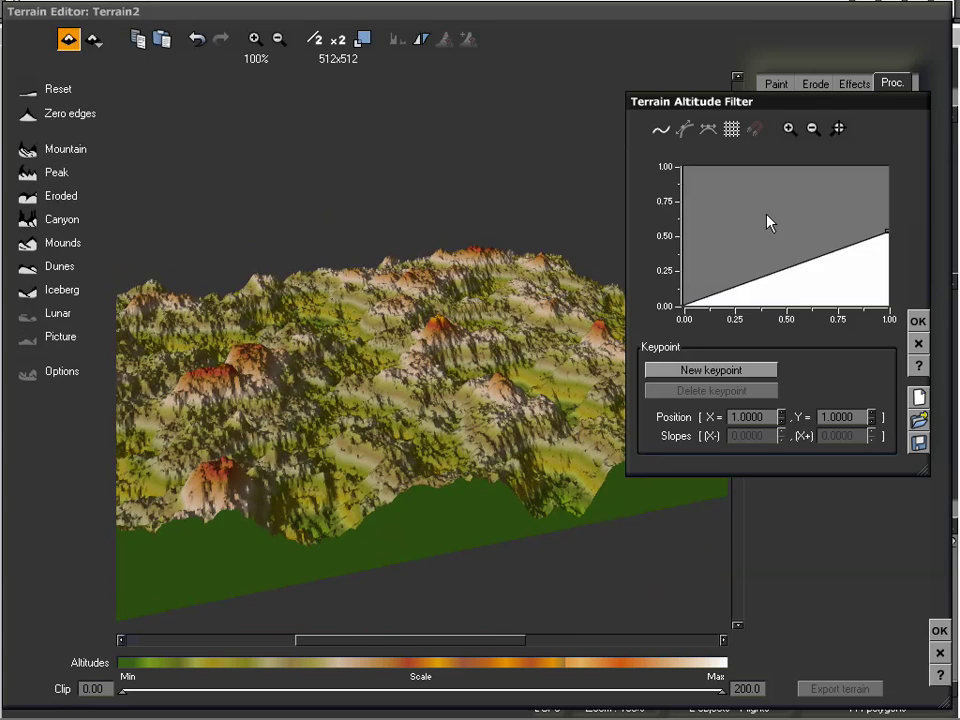
left_click(729, 370)
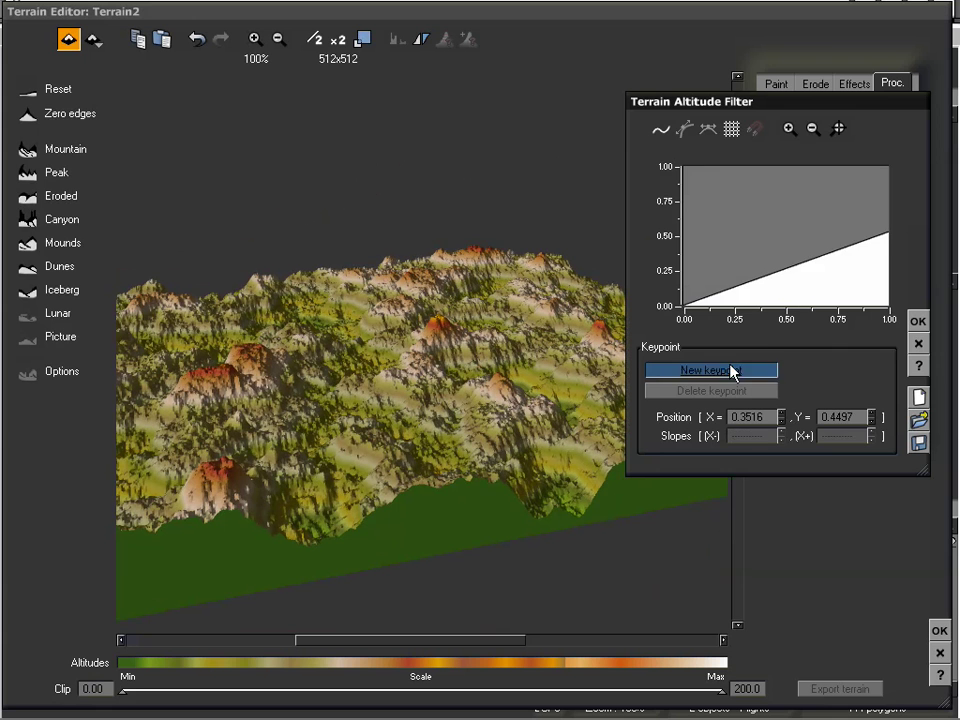
left_click(757, 243)
left_click_drag(757, 243, 745, 208)
left_click(826, 184)
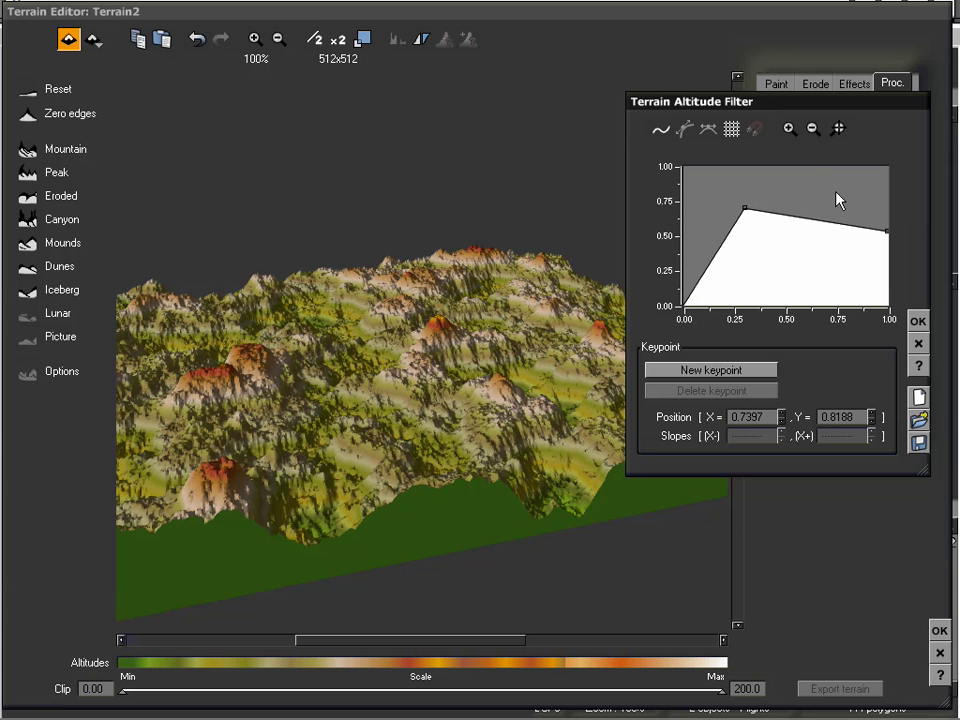
left_click(709, 369)
left_click(835, 191)
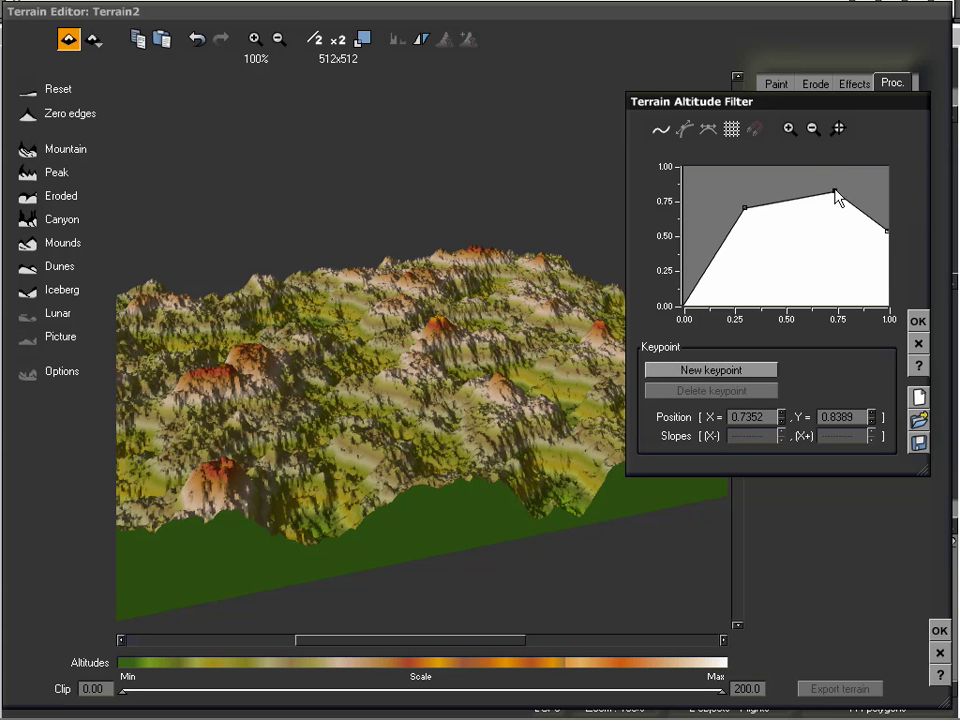
left_click_drag(835, 190, 786, 276)
Smooth the altitude filter curve, tilt the tangents at the peak and valley keypoints, and apply it to the terrain
left_click(660, 131)
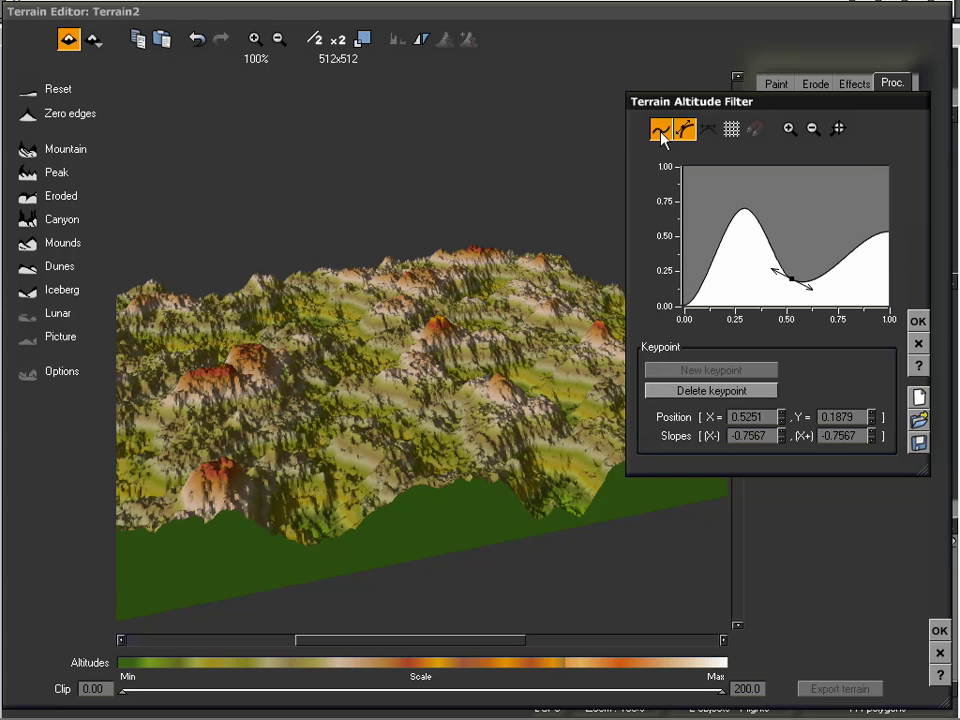
left_click(743, 209)
left_click_drag(762, 208, 751, 187)
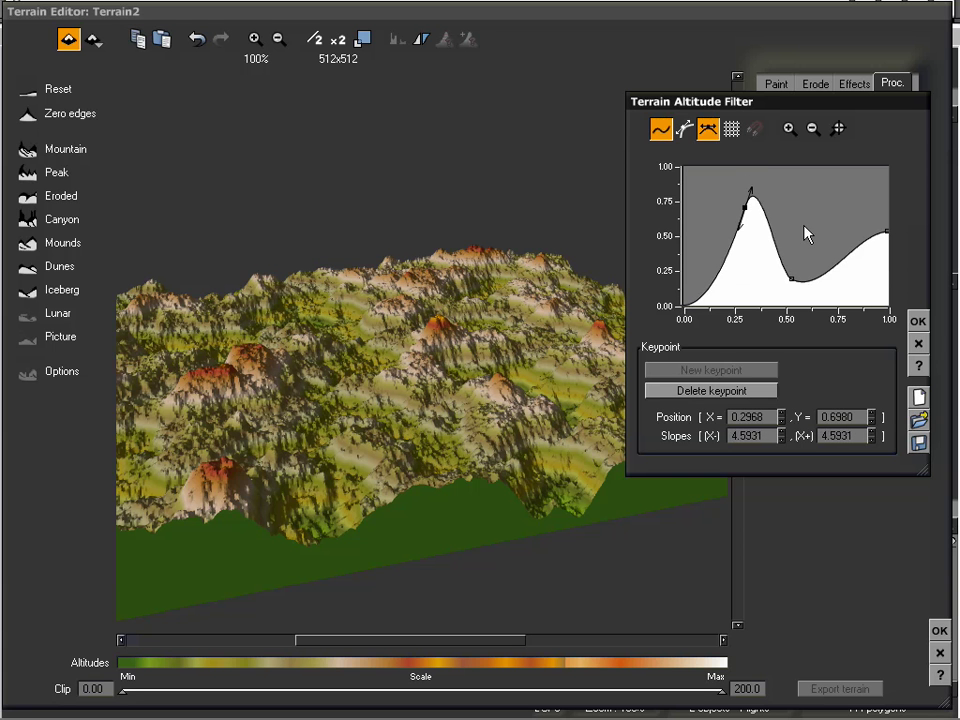
left_click(794, 278)
left_click_drag(808, 284, 806, 298)
left_click(915, 321)
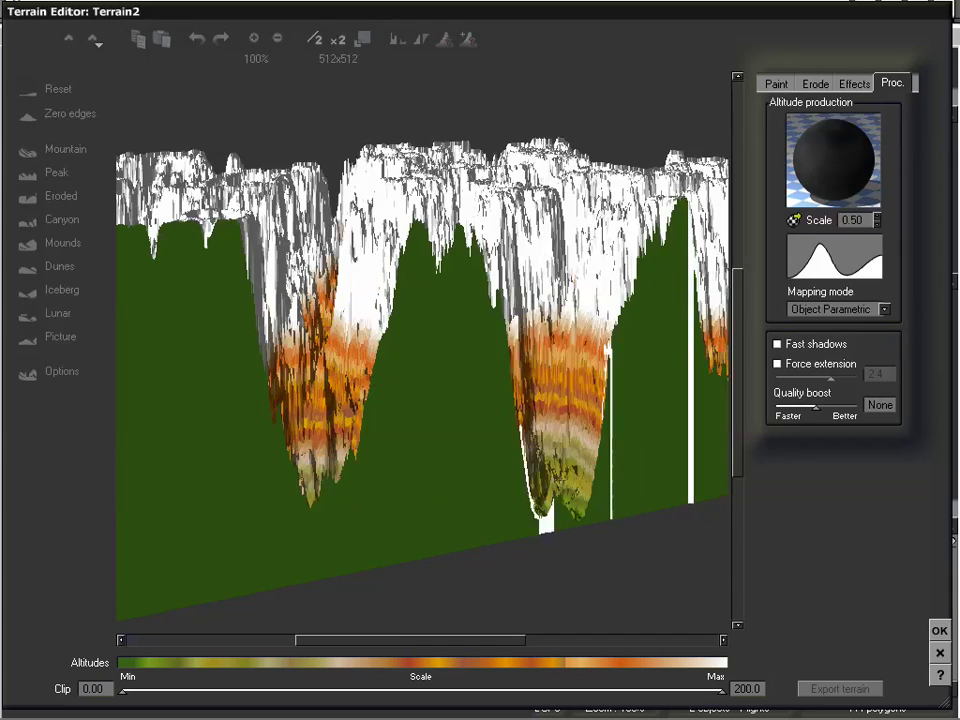
mouse_move(480, 210)
left_mouse_down()
mouse_move(465, 268)
mouse_move(491, 229)
left_mouse_up()
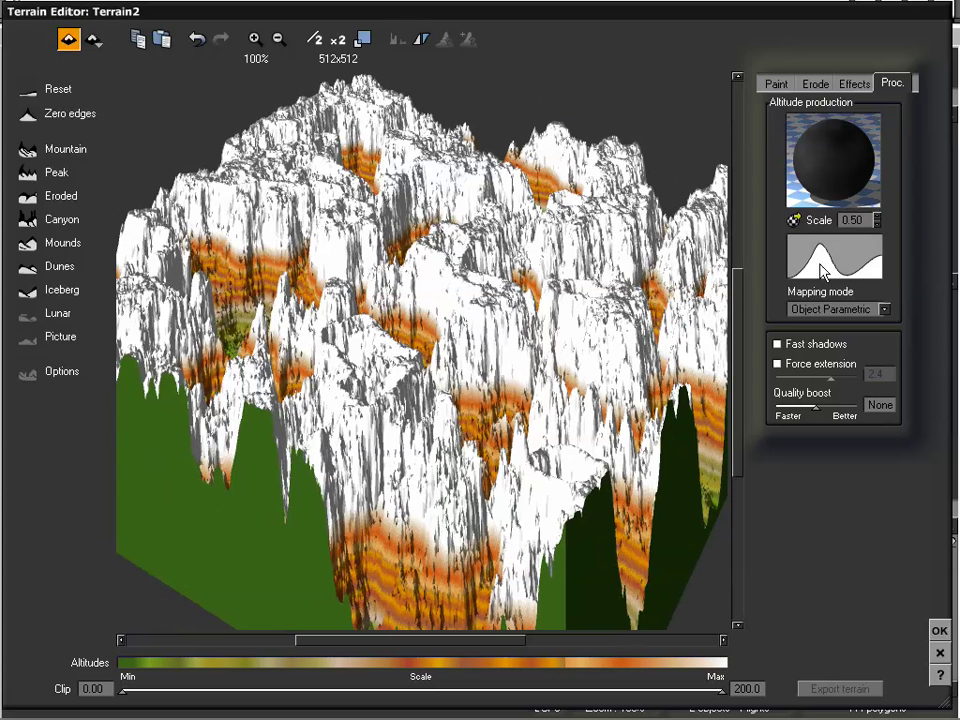
Lower the peak keypoint of the altitude filter to a shallow hump and apply it to the terrain
right_click(833, 272)
left_click(852, 262)
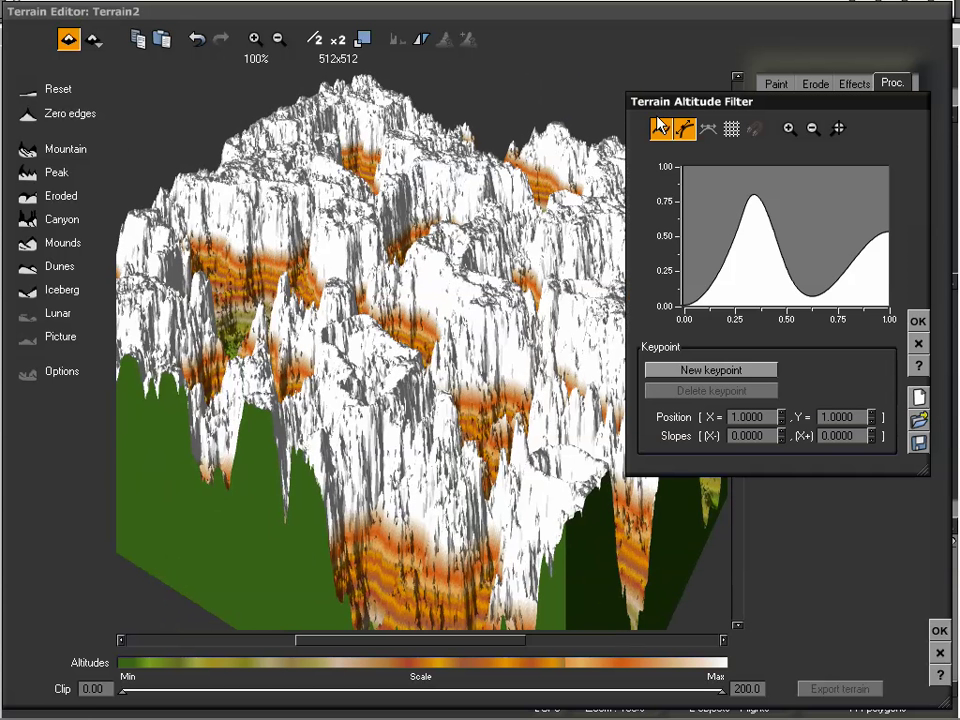
left_click_drag(745, 212, 751, 281)
left_click(918, 321)
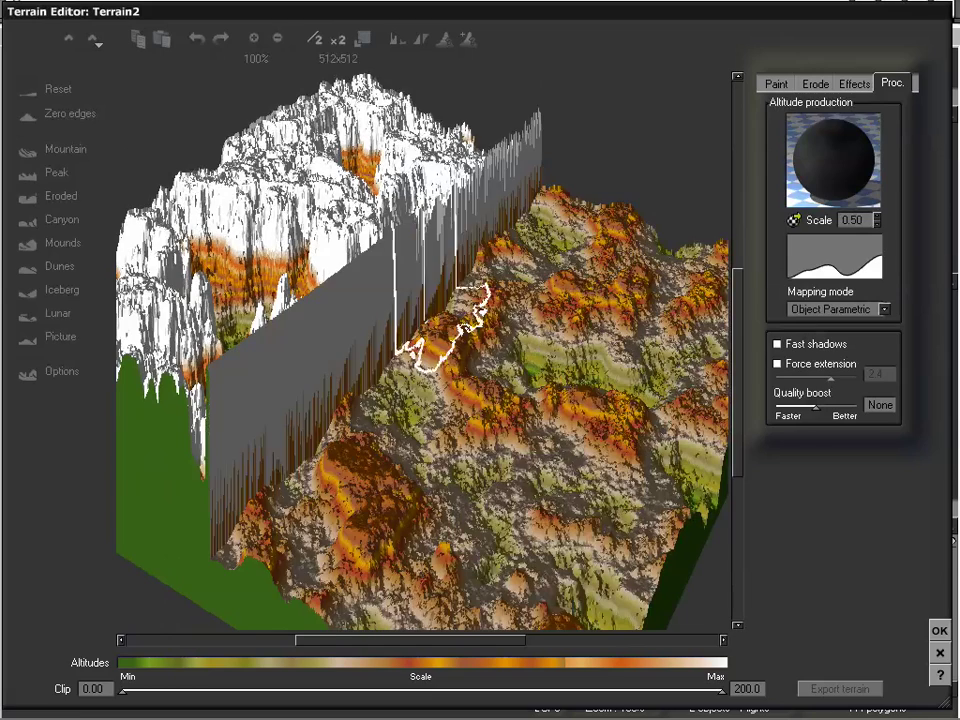
left_click_drag(583, 401, 470, 372)
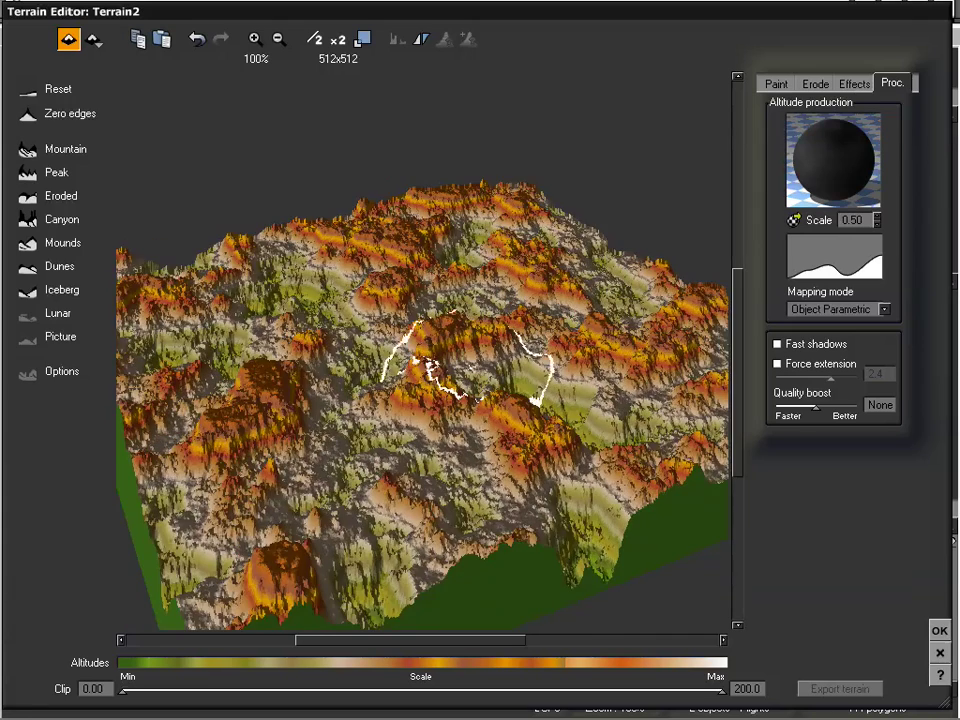
Reset the altitude filter to its default straight line and view the terrain from a lower angle
right_click_drag(424, 370, 474, 373)
right_click(840, 262)
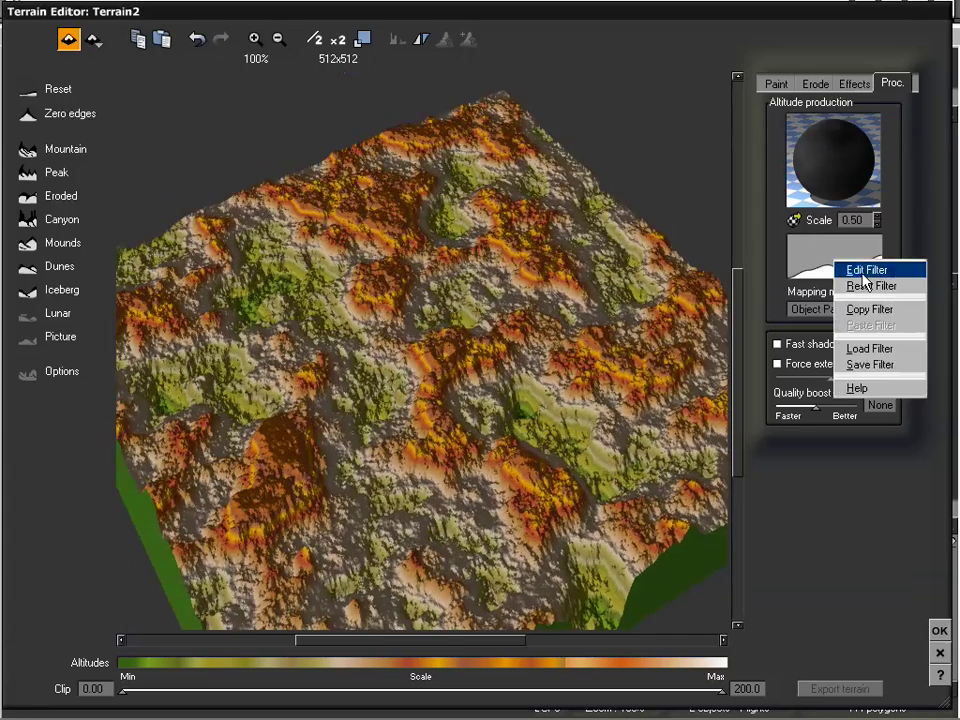
left_click(874, 281)
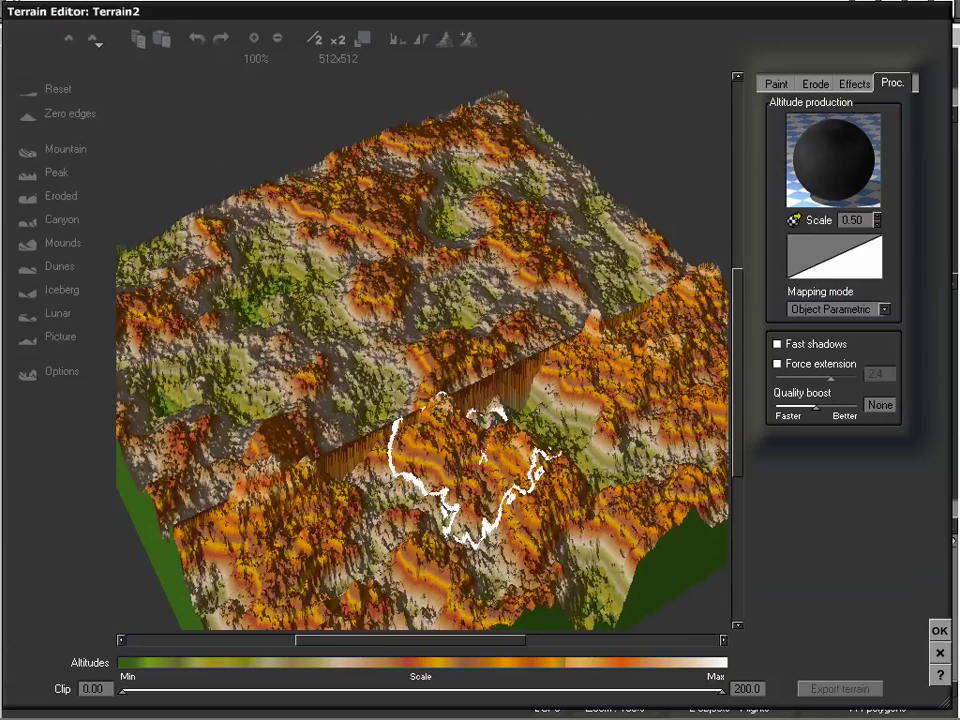
right_click_drag(503, 469, 521, 445)
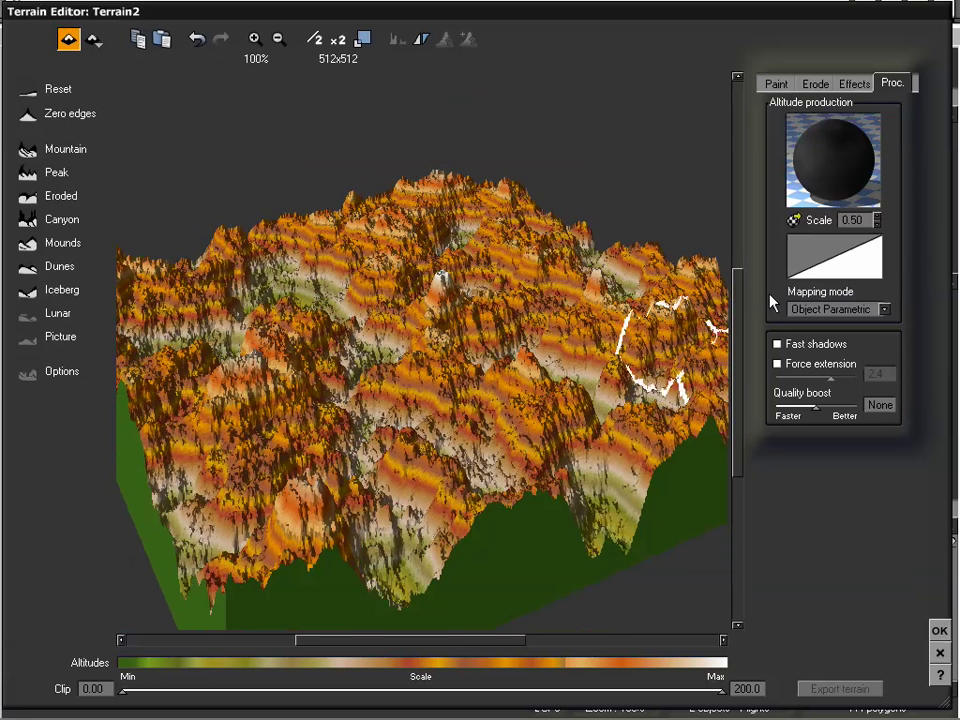
Open the altitude production function for editing and select its Simple Fractal node to bring up the fractal settings
right_click(836, 145)
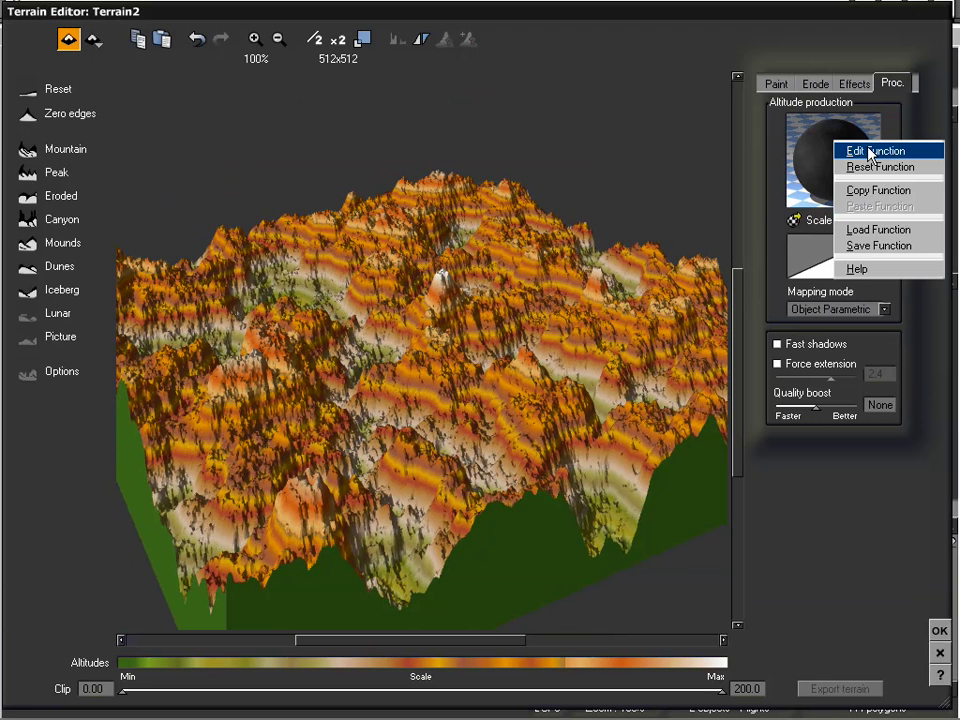
left_click(870, 152)
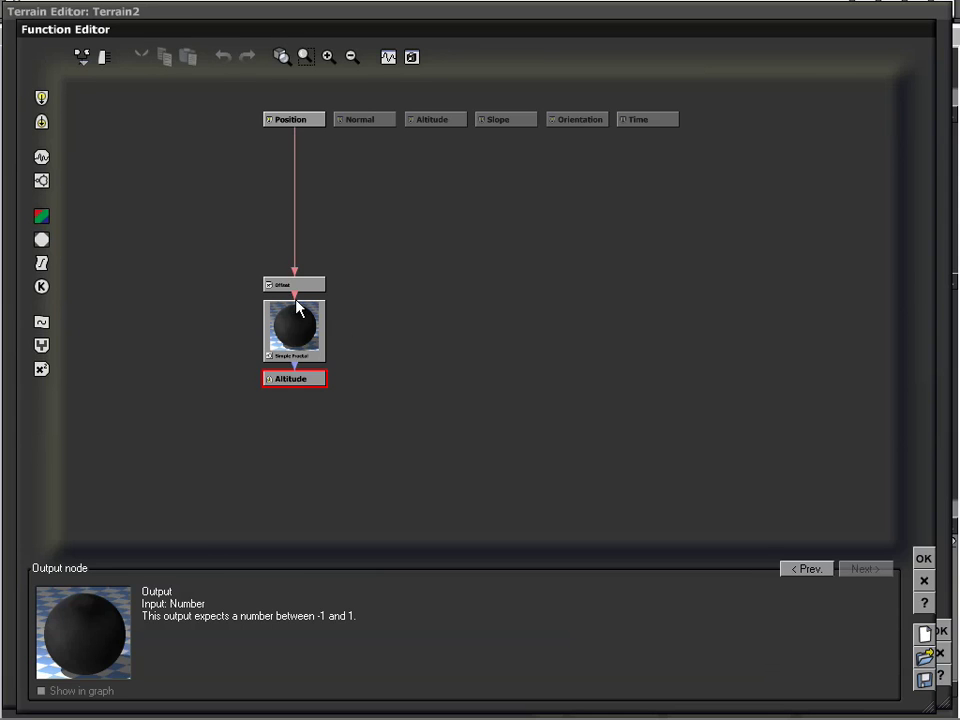
left_click(295, 300)
left_click(310, 335)
left_click(296, 286)
left_click(300, 333)
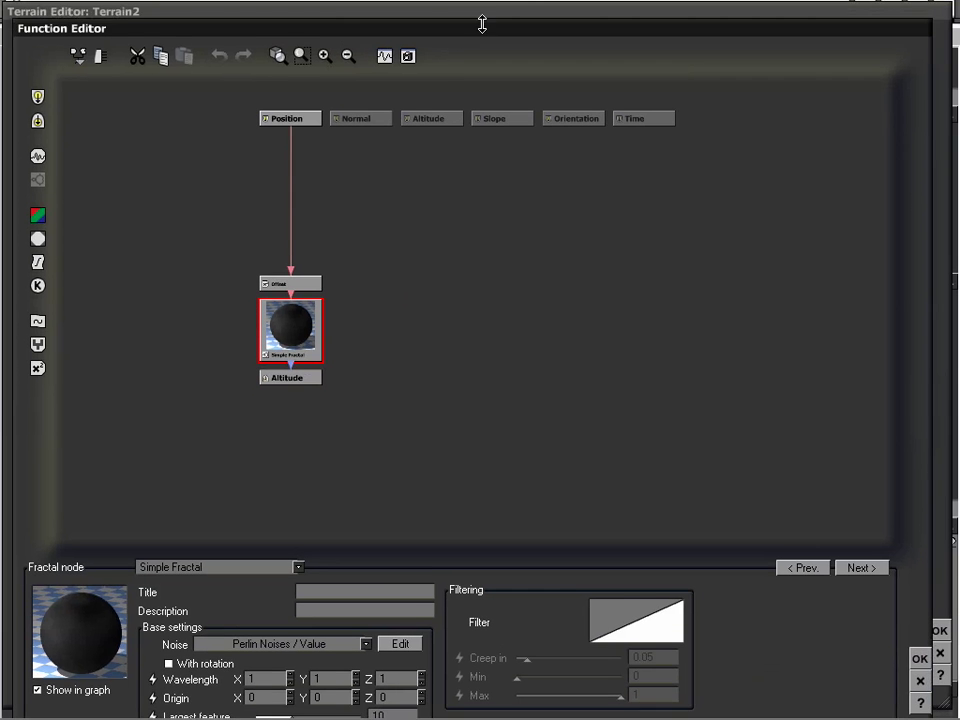
Set the fractal's largest feature to 4.69653, smallest feature to 0.005288, roughness to 0.807018 and gain to 1.08415, and apply the function to the terrain
left_click_drag(482, 0, 495, 26)
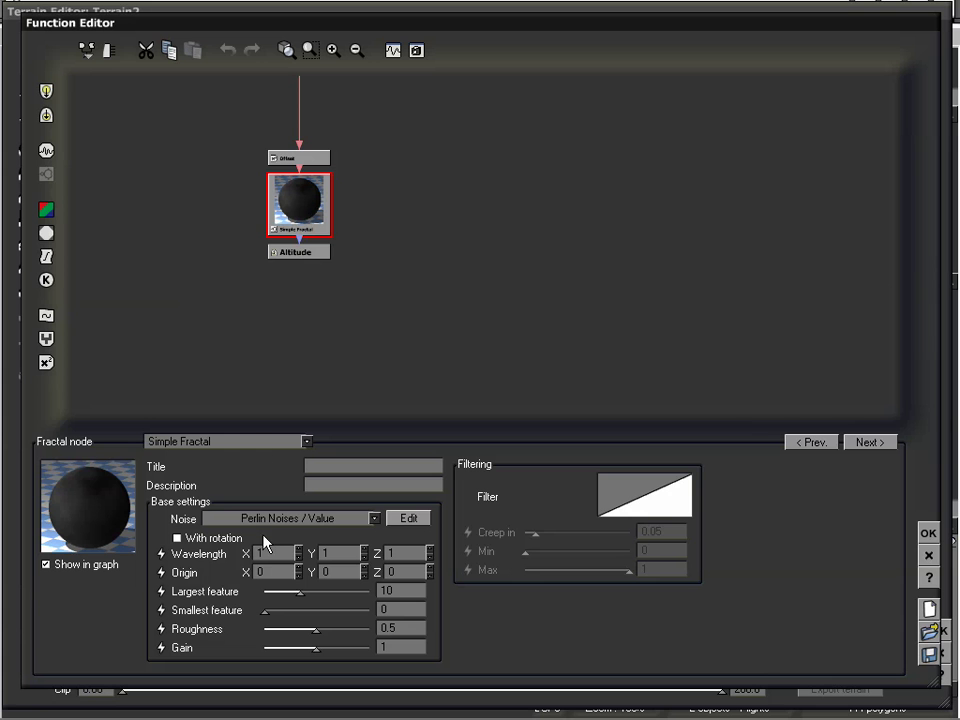
left_click(322, 520)
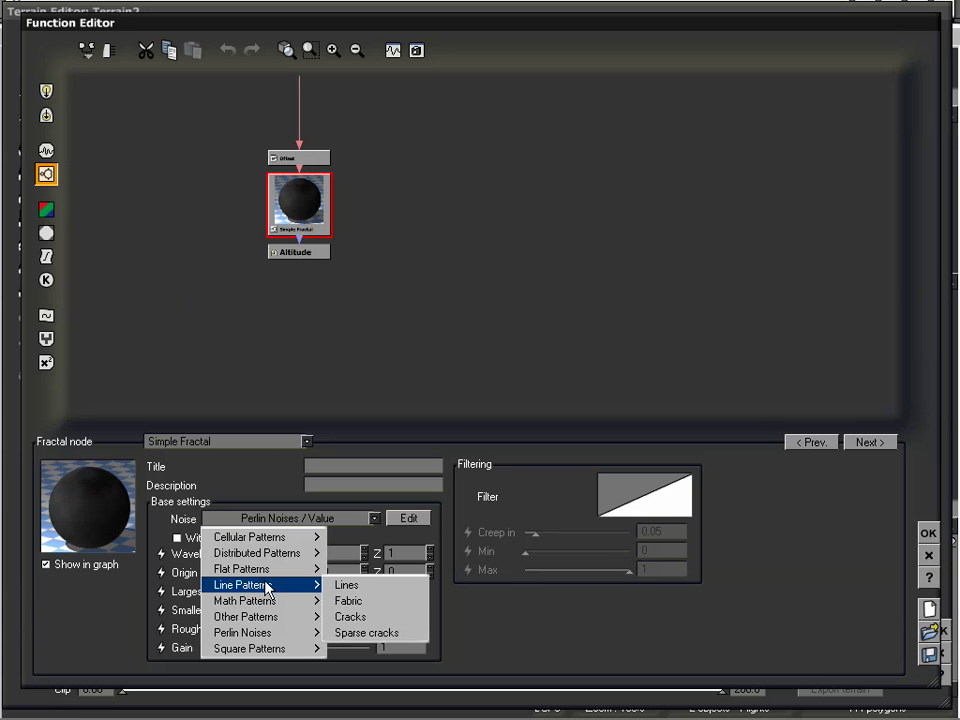
mouse_move(283, 602)
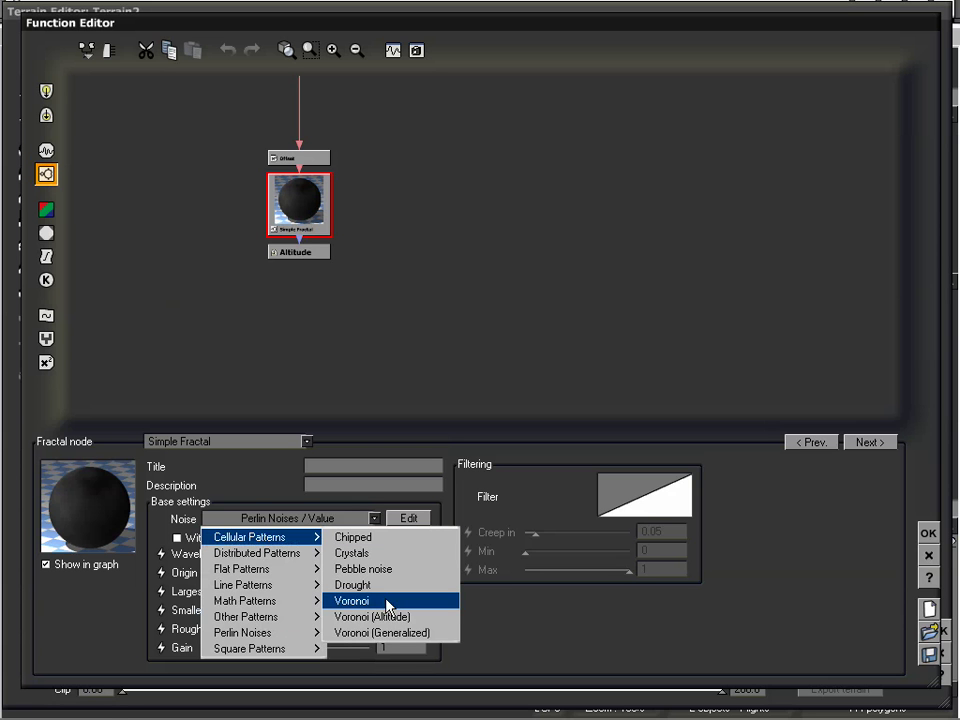
left_click(255, 501)
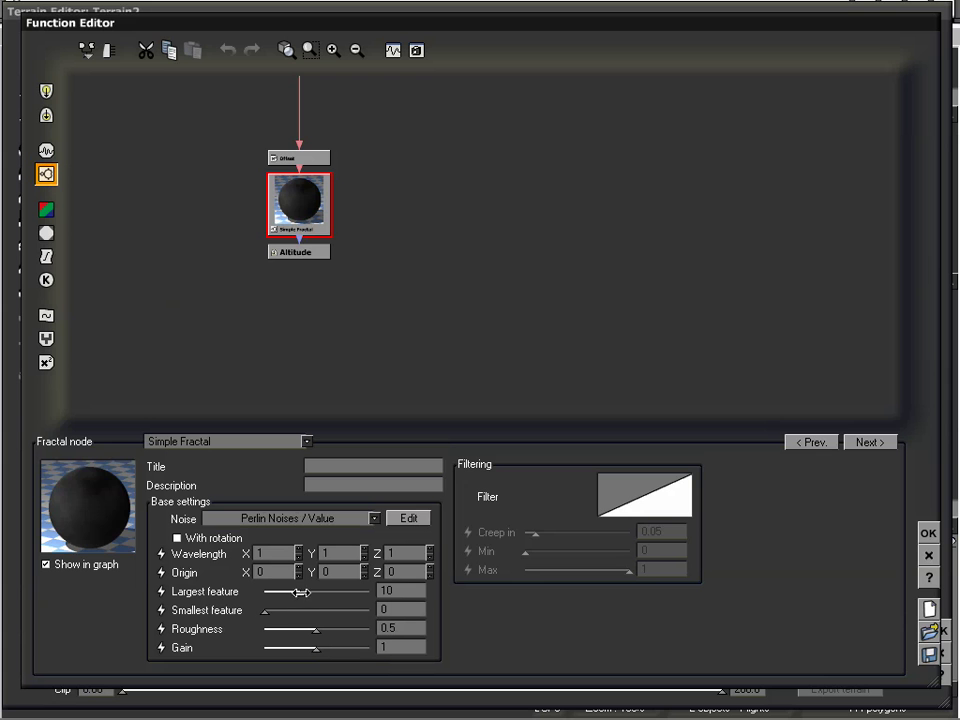
left_click_drag(305, 592, 272, 613)
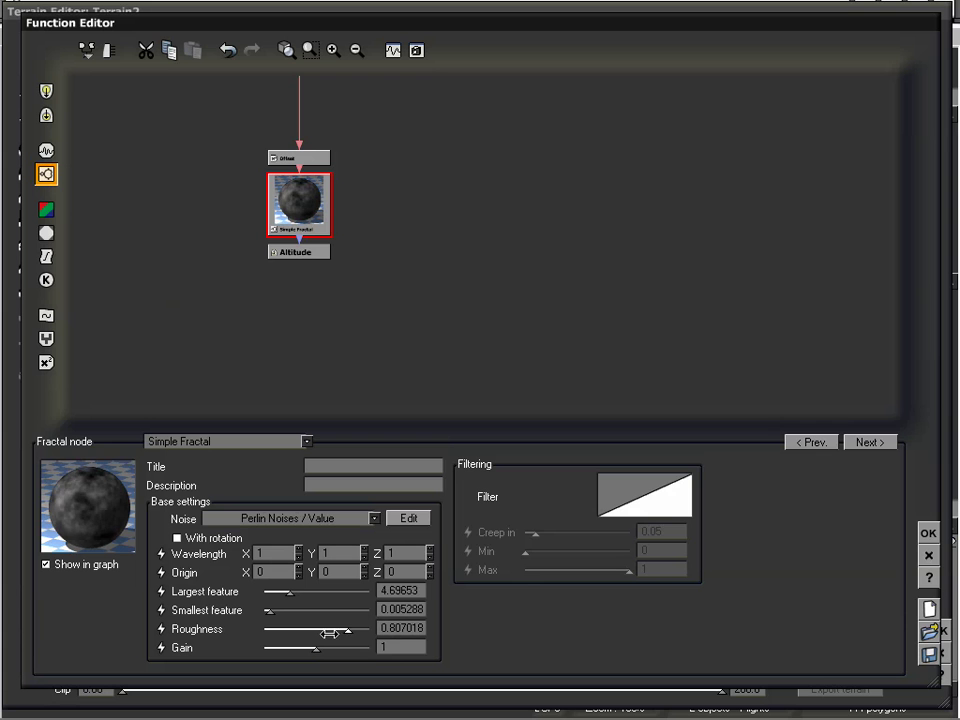
left_click_drag(318, 646, 326, 647)
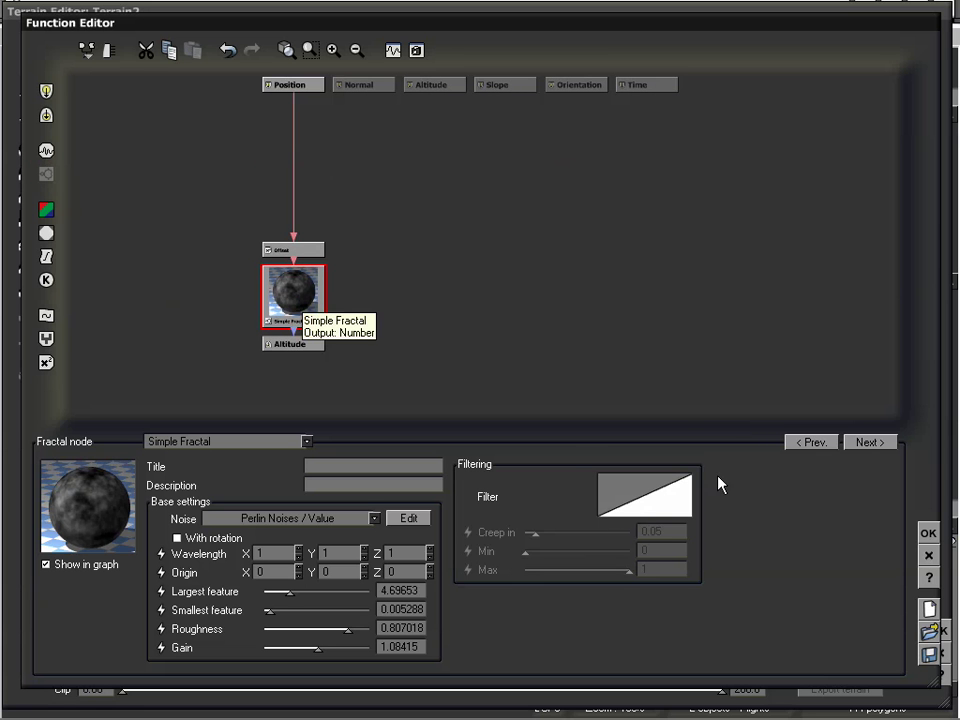
left_click(929, 535)
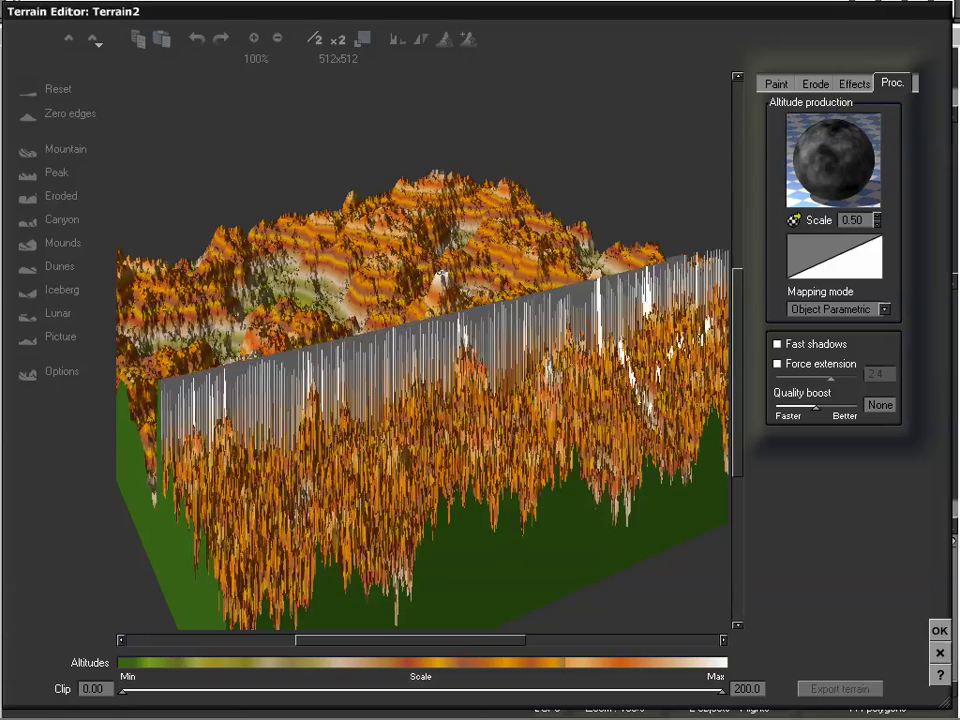
Set the altitude production scale to 1.90 and inspect the spiky terrain surface up close
left_click_drag(497, 285, 560, 300)
left_click_drag(463, 359, 476, 424)
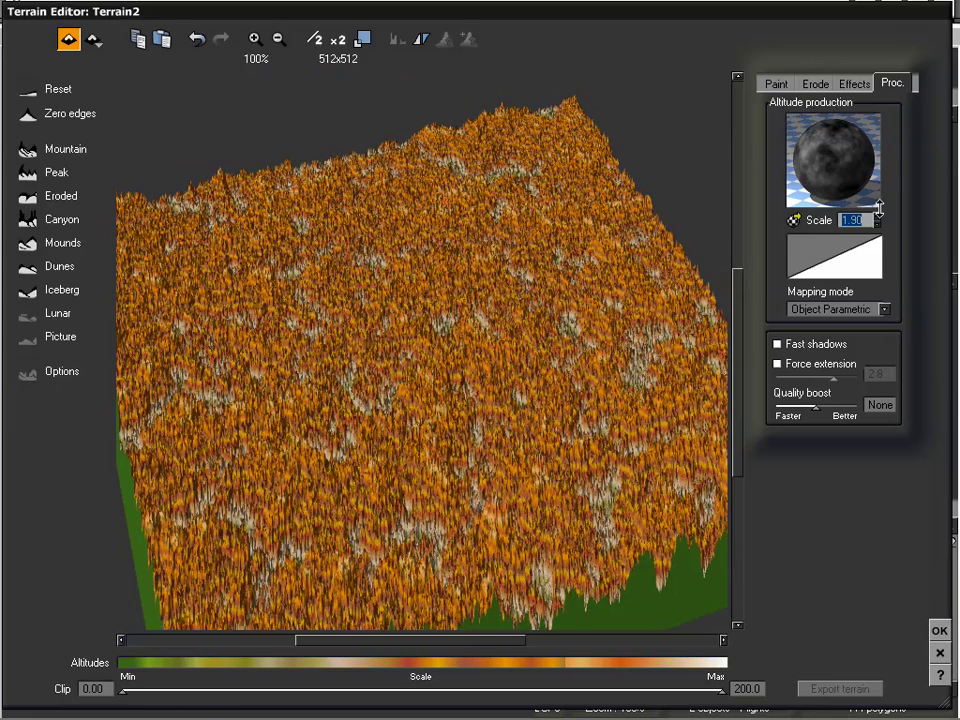
left_click_drag(870, 257, 870, 257)
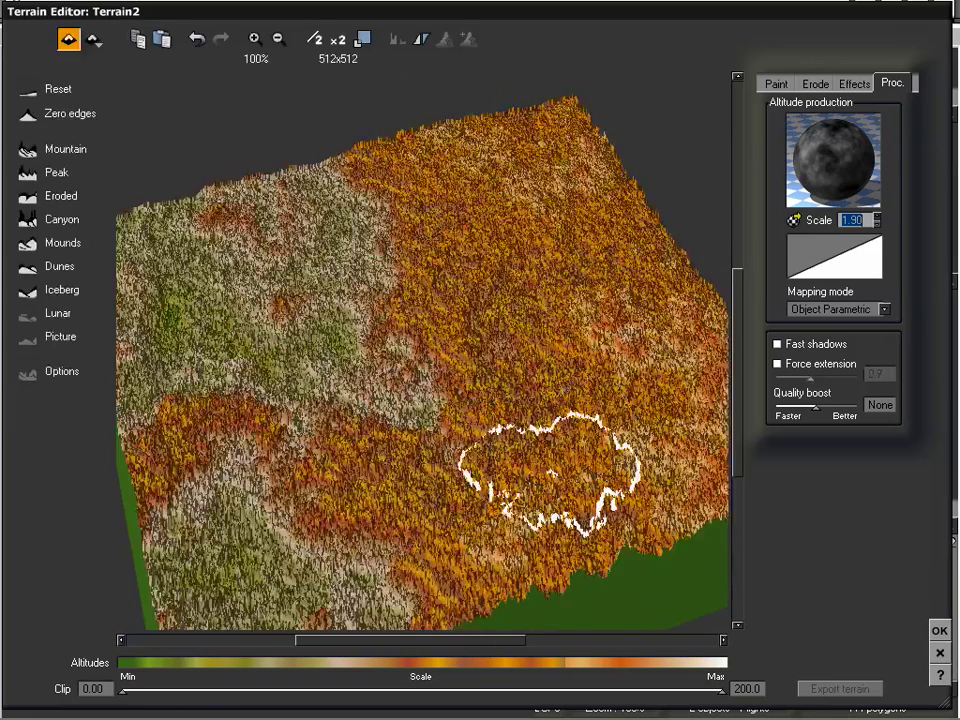
left_click_drag(540, 455, 535, 345)
left_click(254, 40)
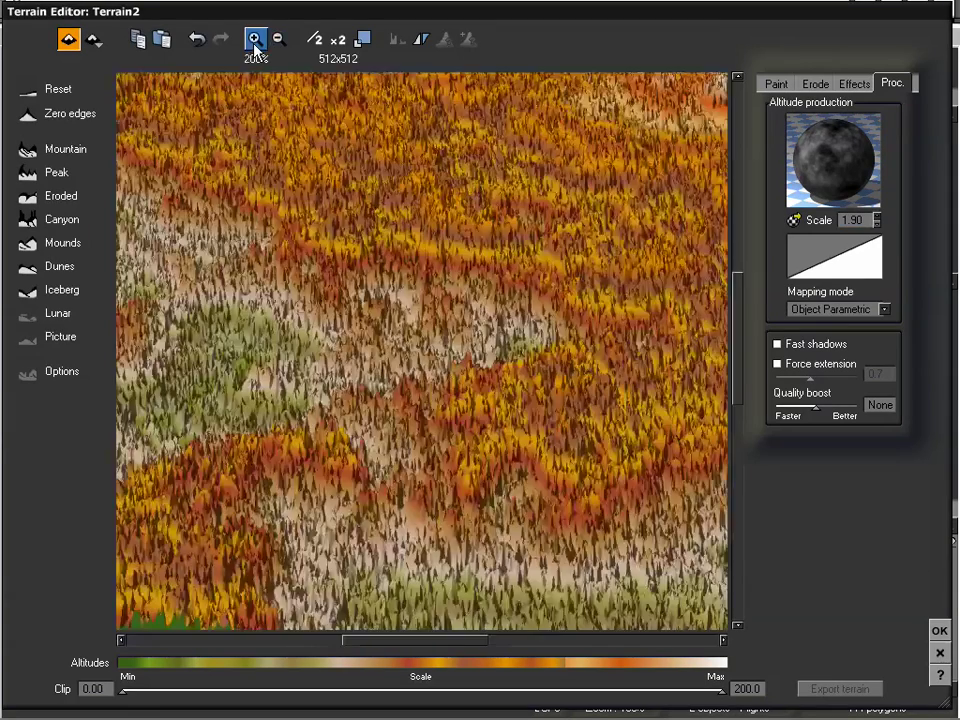
left_click(254, 40)
left_click(279, 40)
left_click(279, 40)
Edit the altitude function again: set roughness to 0.5, change the noise to the Onion math pattern, and apply it to the terrain
right_click(842, 152)
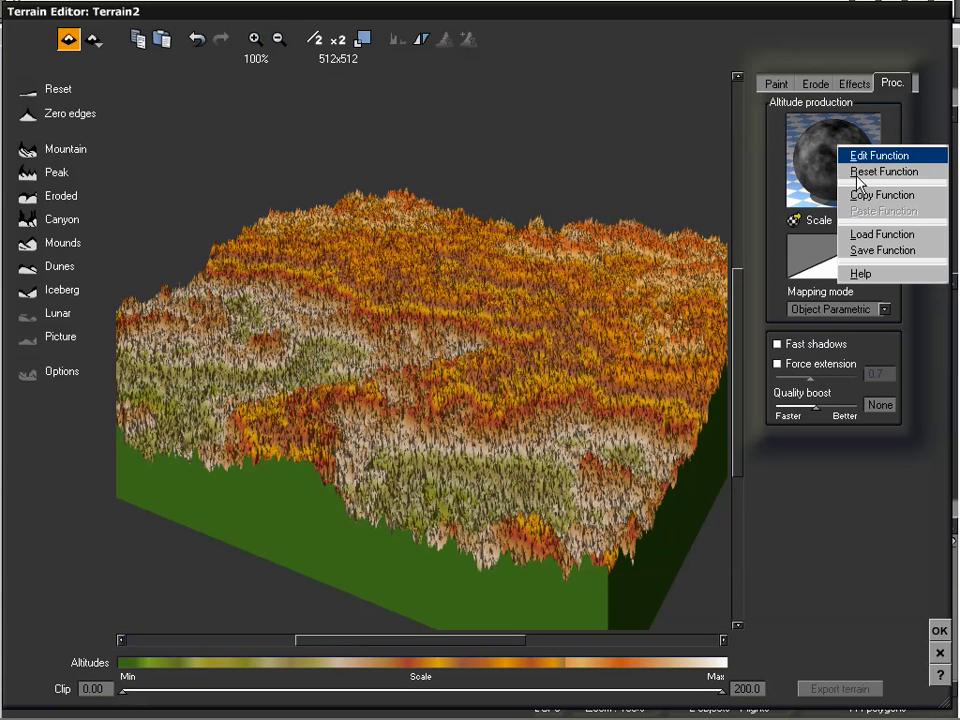
left_click(860, 157)
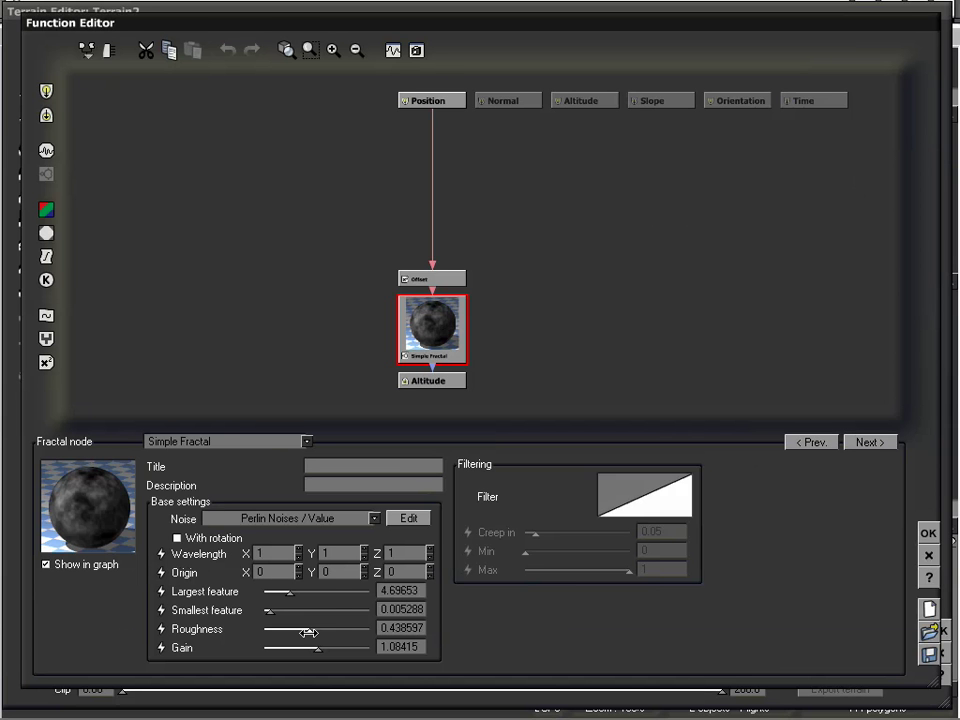
left_click_drag(306, 632, 312, 632)
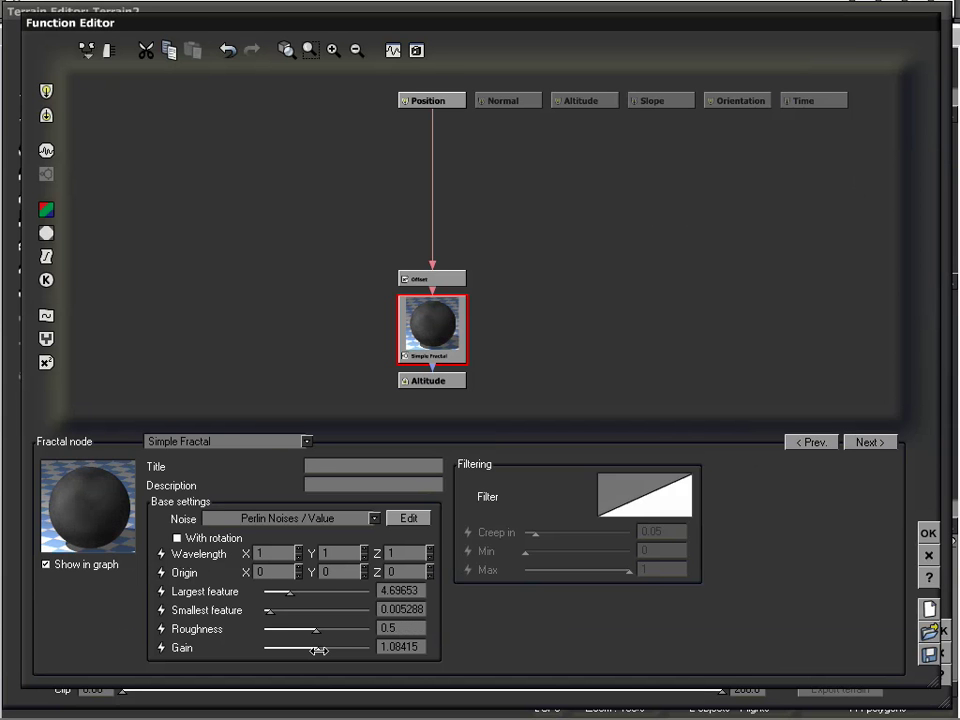
left_click(282, 519)
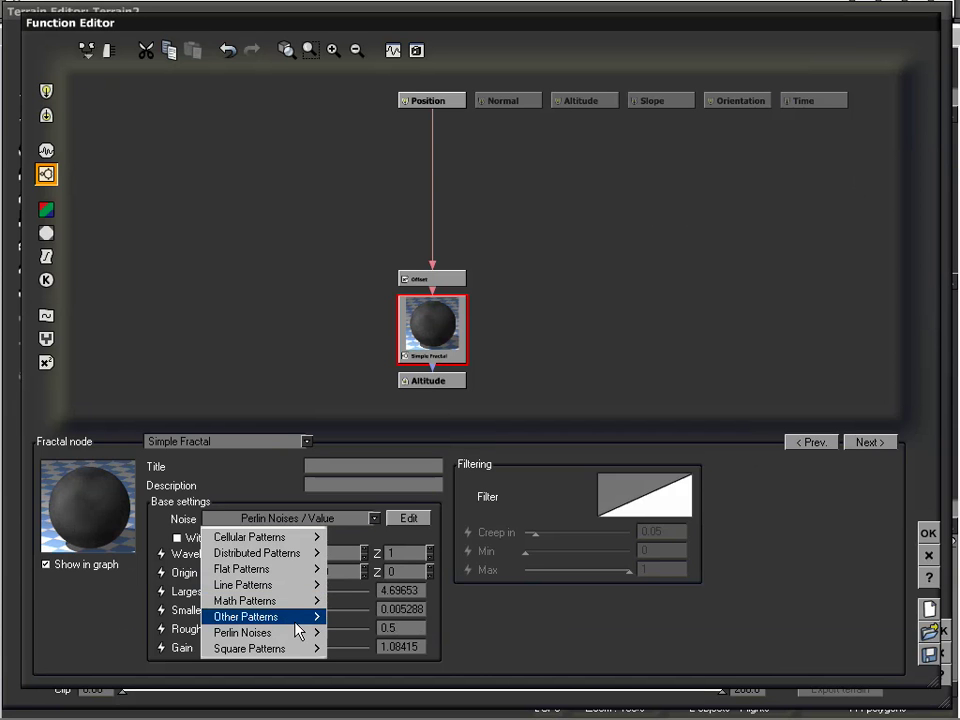
mouse_move(305, 604)
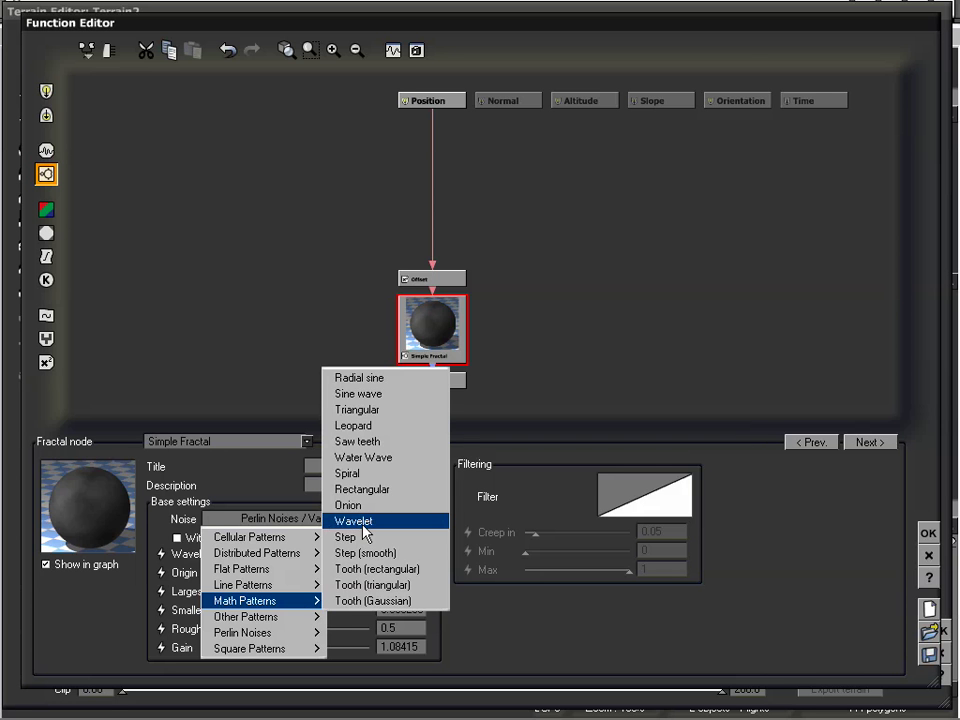
left_click(372, 505)
left_click(928, 534)
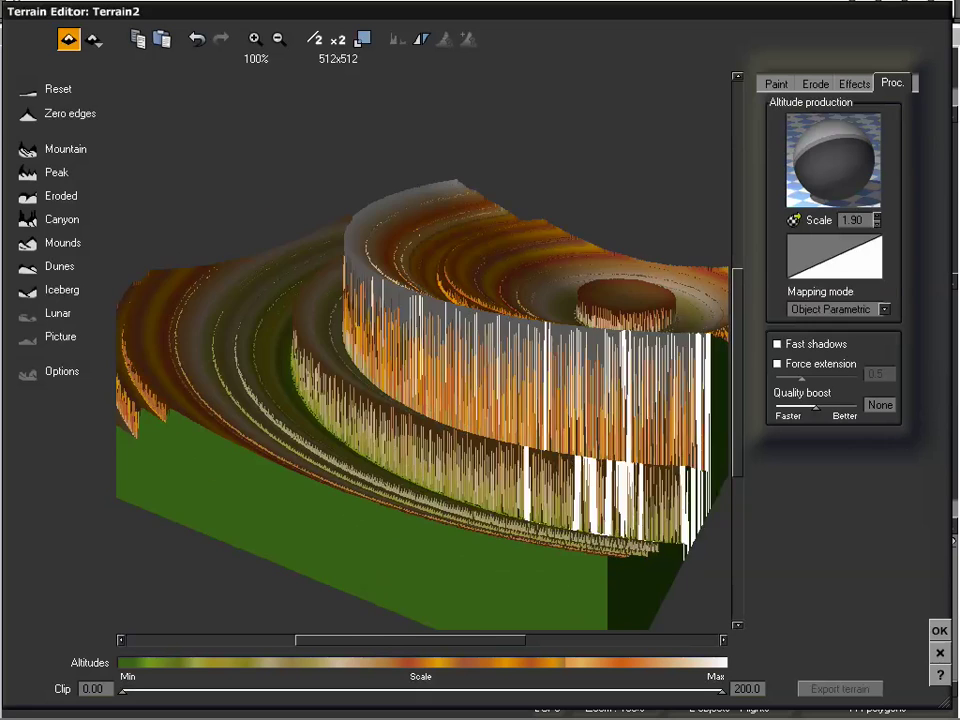
Set the altitude production scale to 1.30 and examine the concentric terrain rings from several angles
left_click_drag(540, 260, 500, 350)
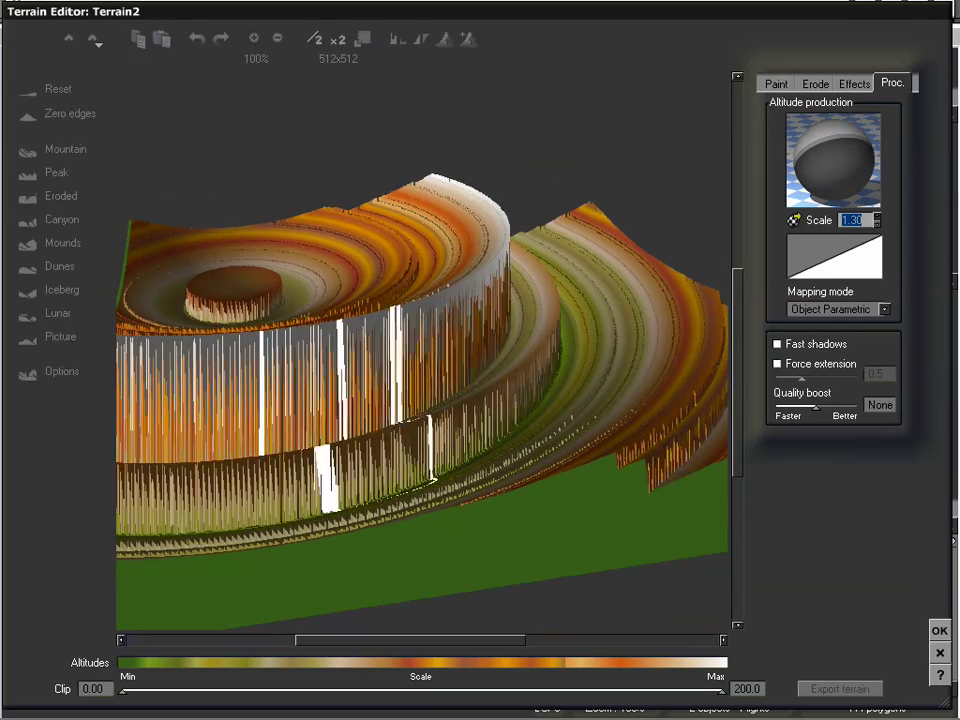
left_click_drag(432, 455, 484, 344)
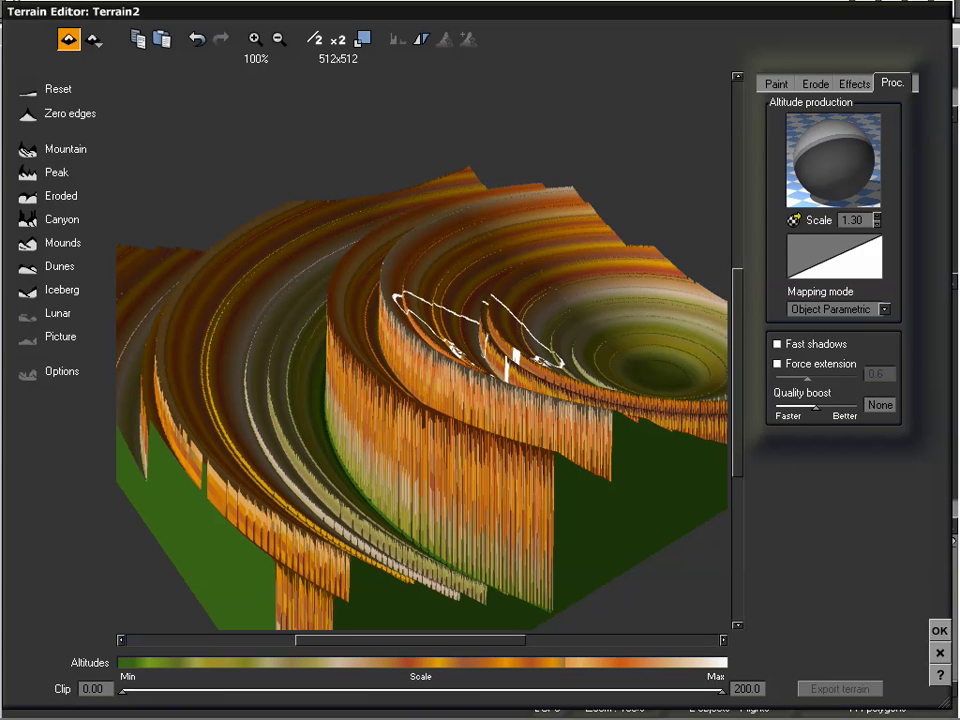
left_click_drag(558, 352, 420, 340)
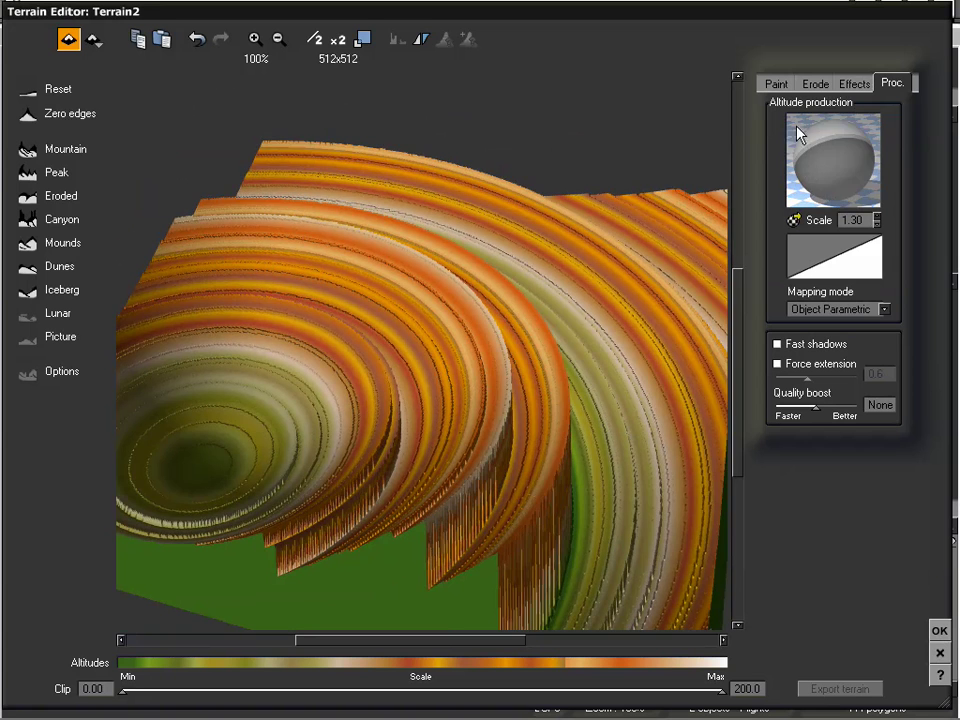
mouse_move(576, 332)
right_mouse_down()
mouse_move(525, 409)
mouse_move(463, 440)
right_mouse_up()
mouse_move(450, 365)
right_mouse_down()
mouse_move(418, 358)
mouse_move(411, 339)
right_mouse_up()
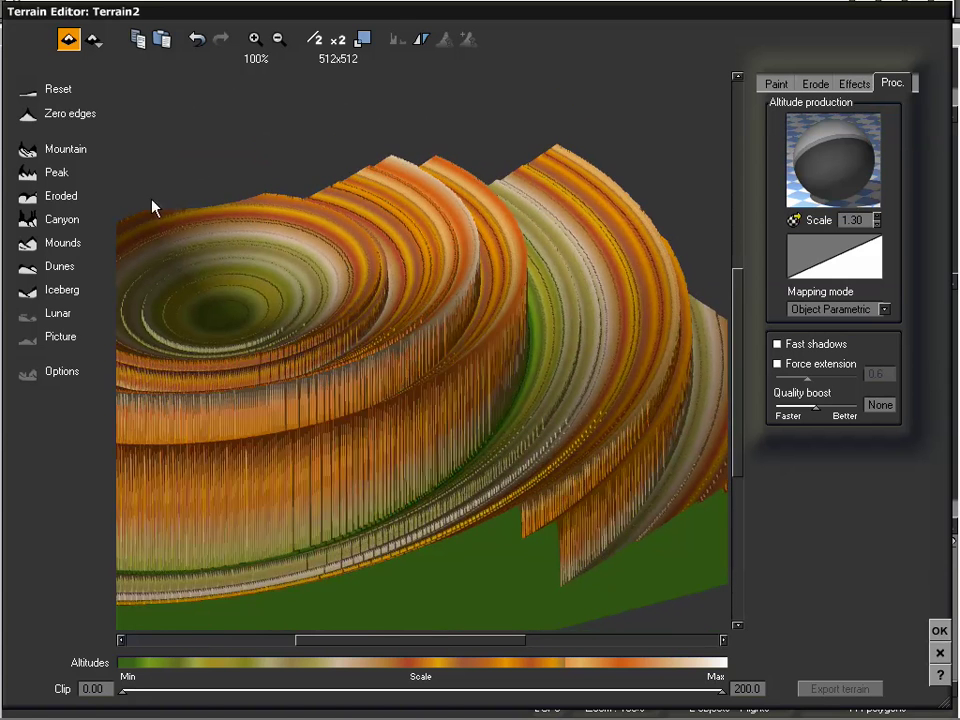
Convert the procedural terrain to a standard one, reset it to flat and generate a Mountain relief
left_click(28, 88)
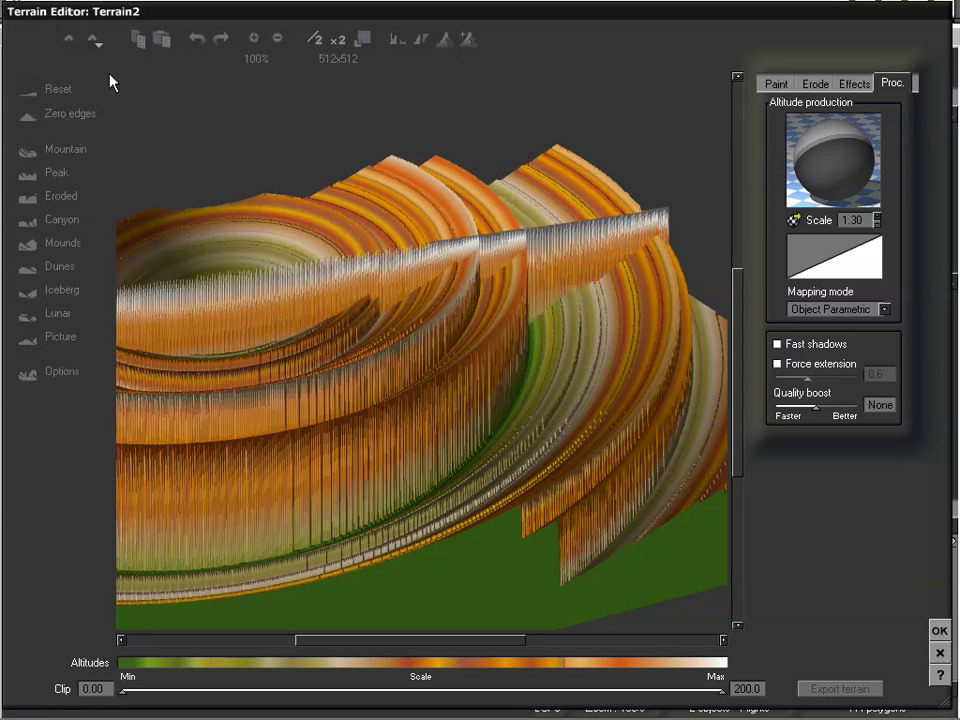
left_click(93, 40)
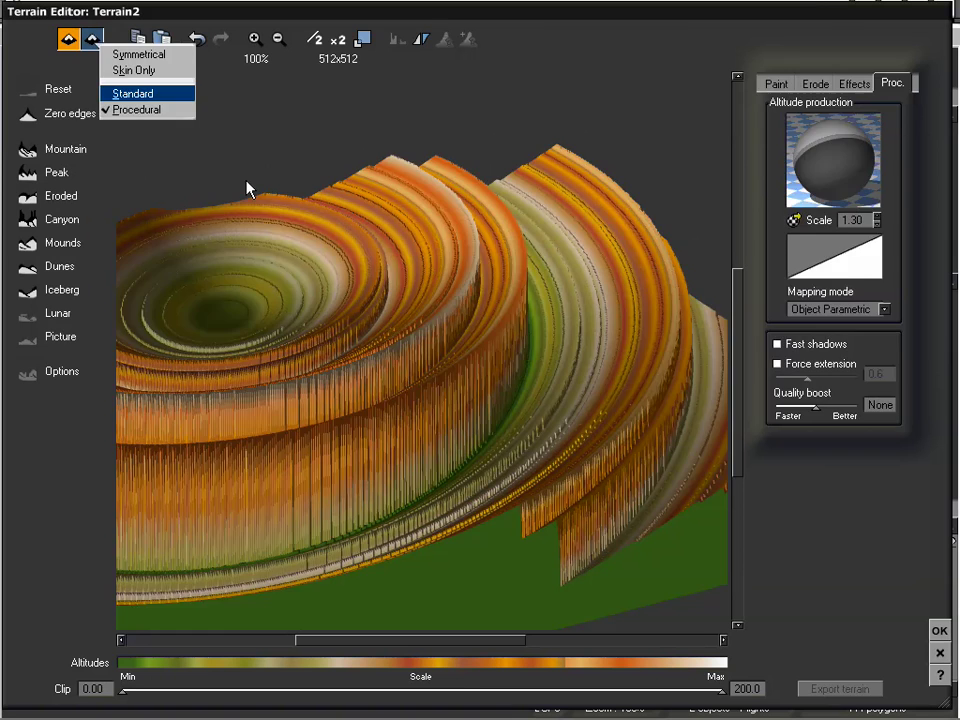
key("Return")
left_click(30, 91)
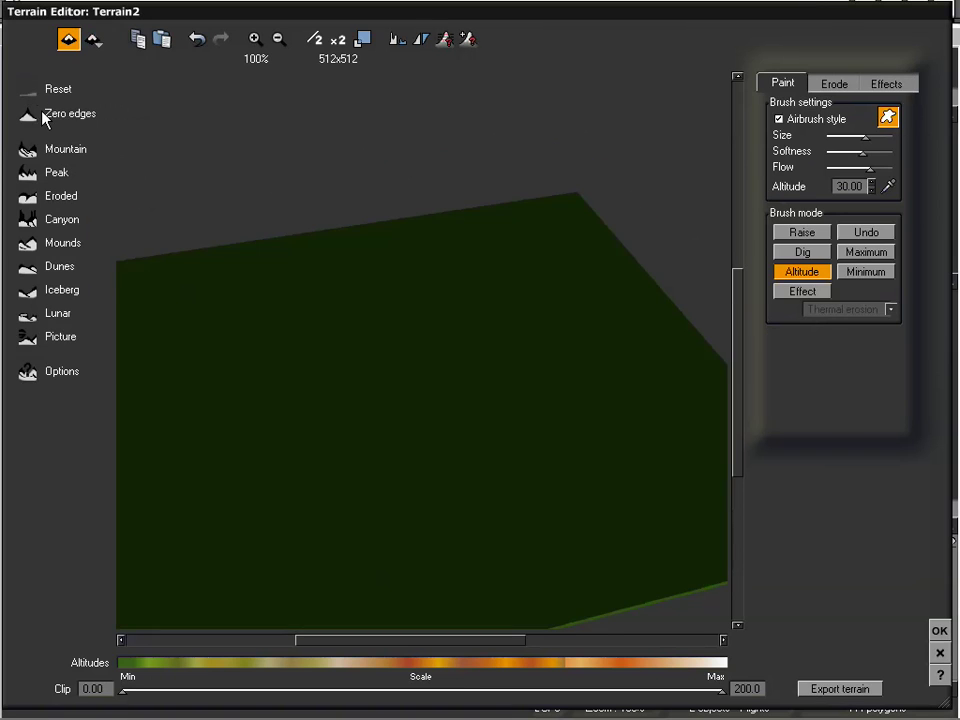
left_click(55, 152)
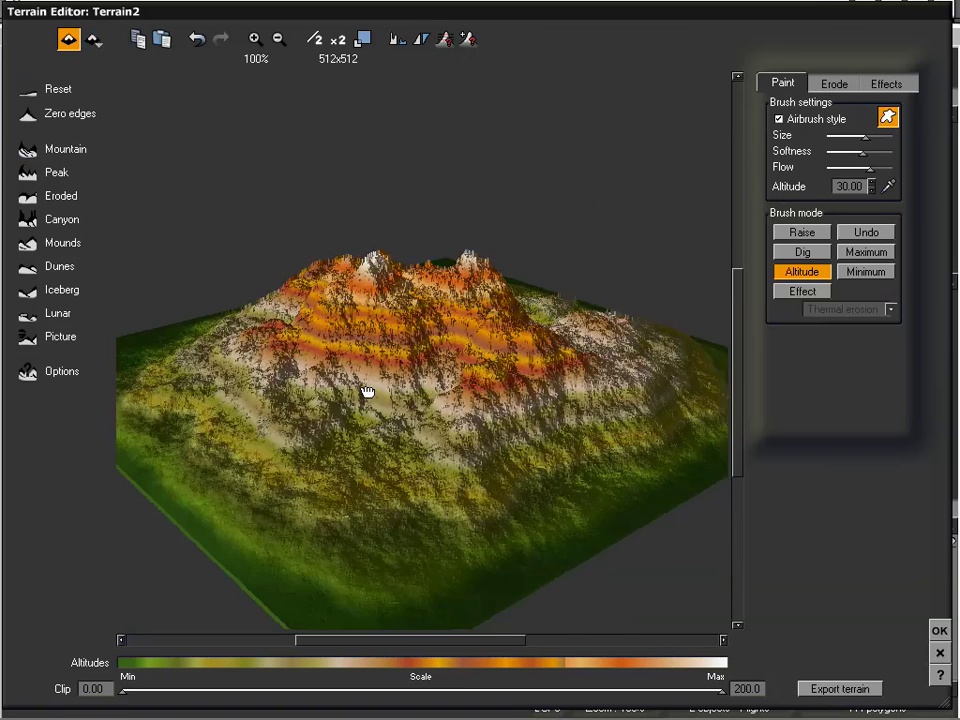
Make the terrain symmetrical, raise its lower clipping altitude to cut off the base, and accept the edited terrain
left_click(100, 40)
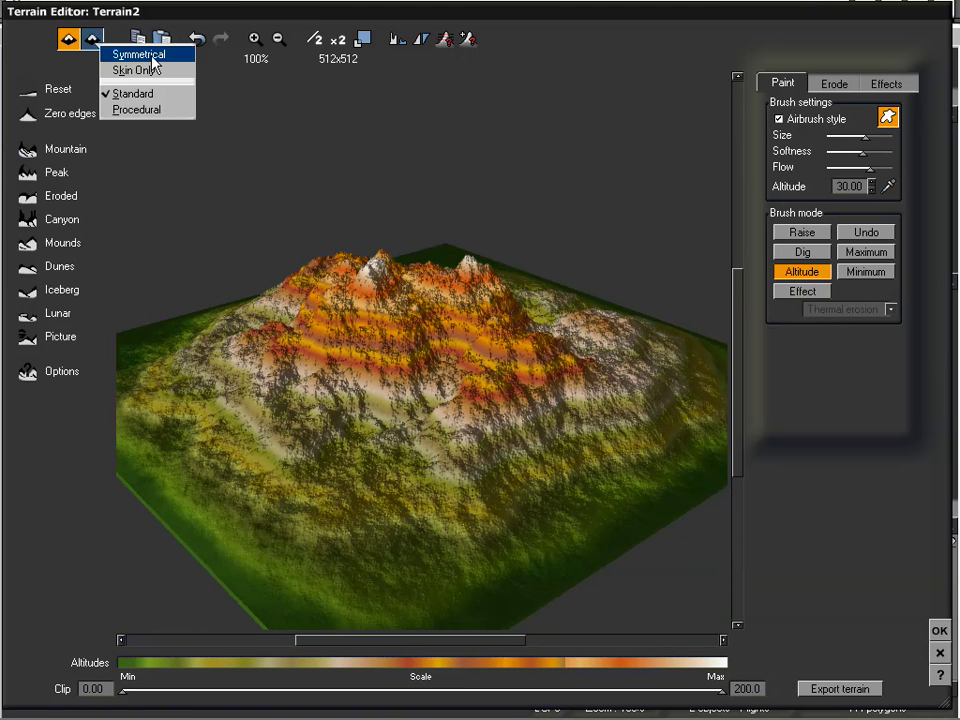
left_click(152, 56)
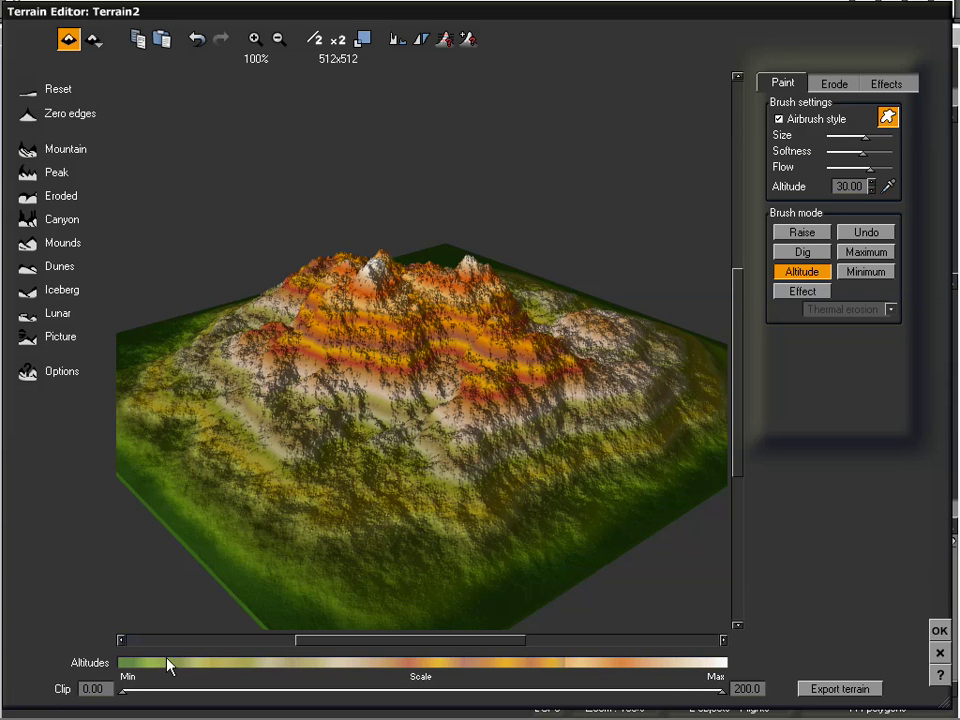
left_click_drag(123, 691, 191, 693)
left_click(939, 631)
Raise the symmetrical terrain above the ground in the front view and move the camera to see it from the side
left_click(212, 545)
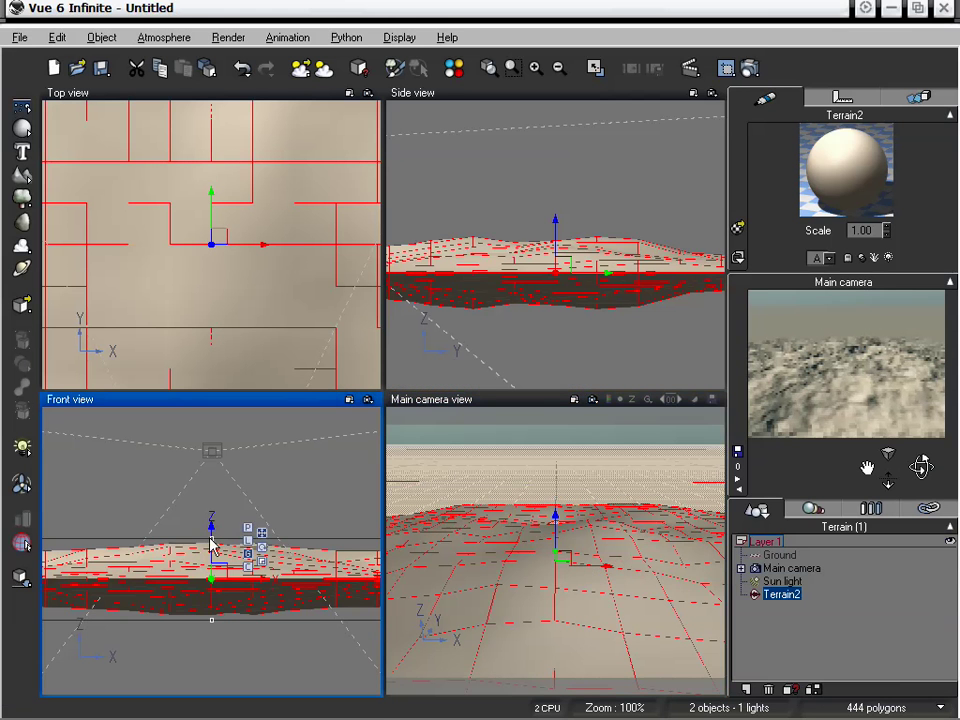
left_click_drag(212, 527, 212, 442)
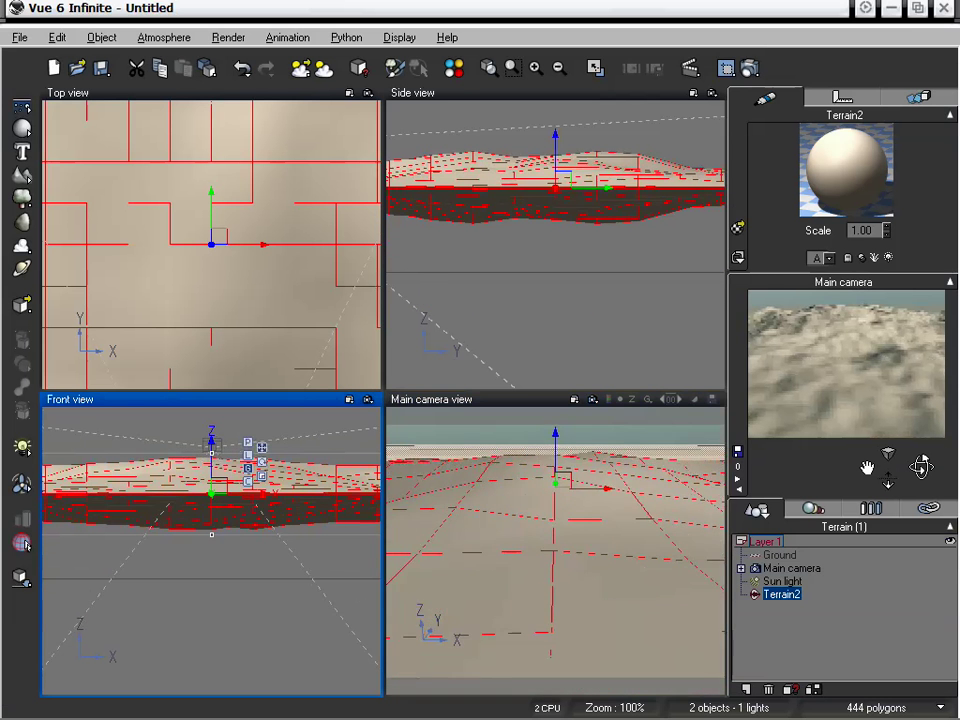
left_click_drag(888, 483, 886, 477)
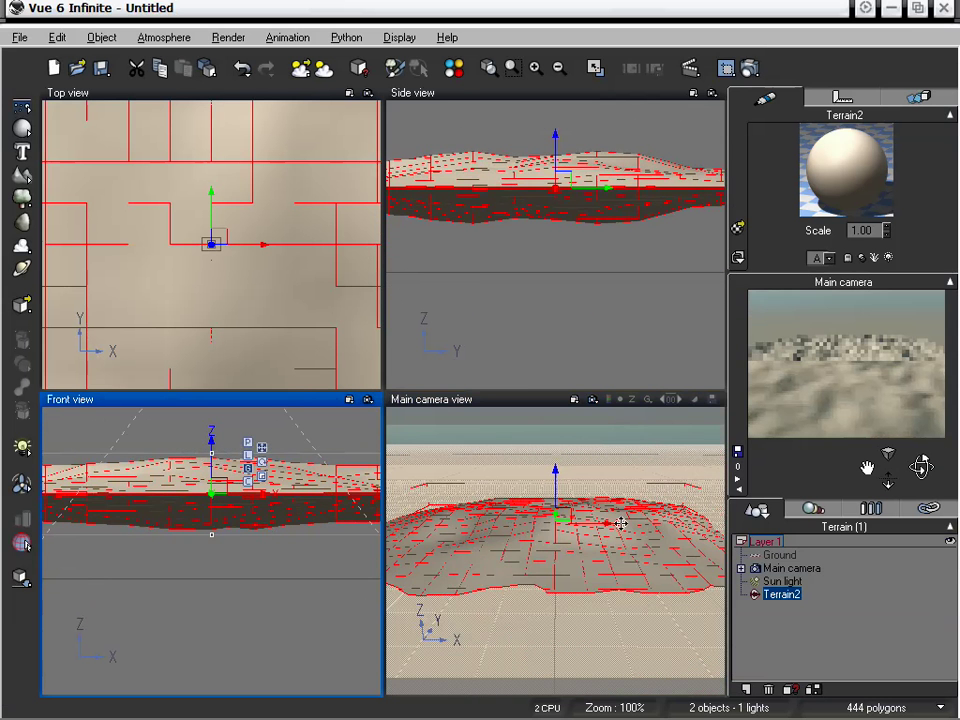
left_click_drag(915, 470, 902, 463)
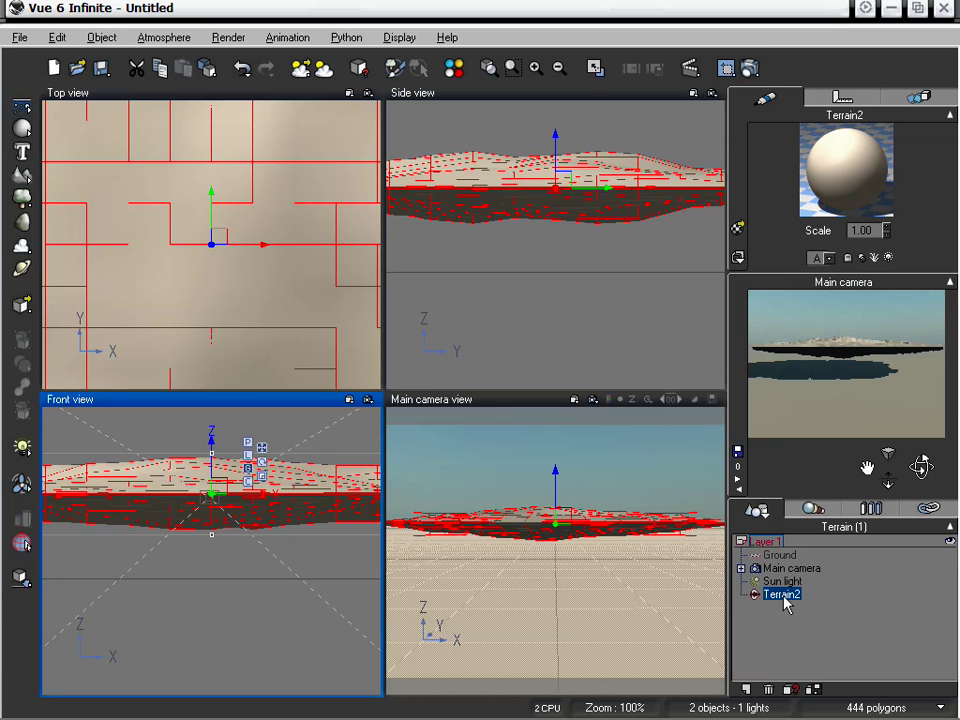
Stretch the floating terrain vertically in two passes in the front view, and view it from farther away and above with the main camera
left_click_drag(211, 452, 201, 275)
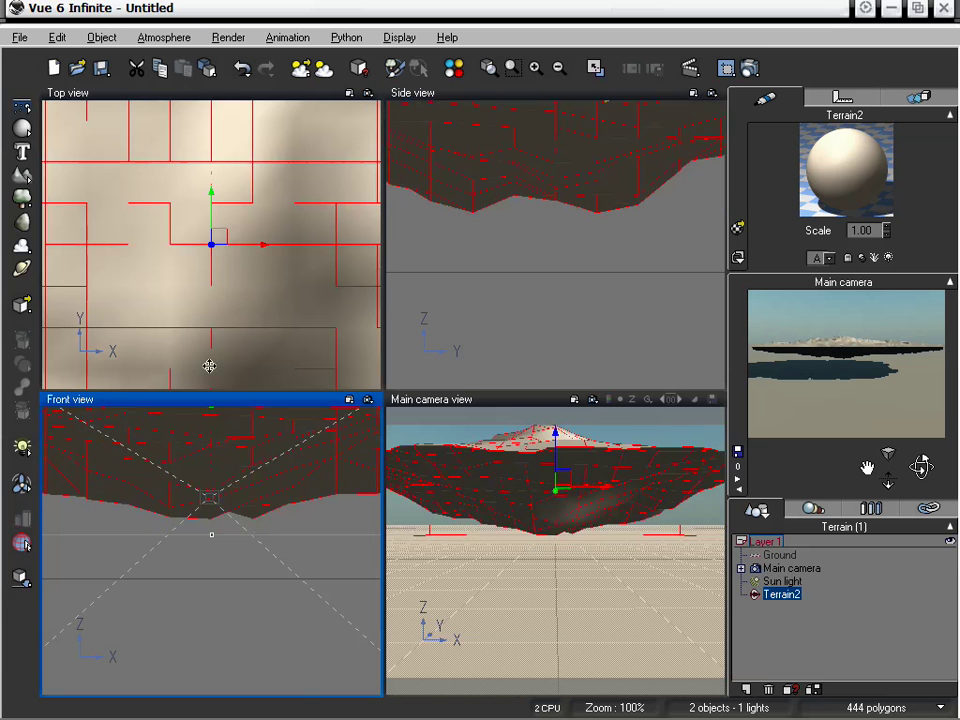
left_click_drag(257, 481, 256, 606)
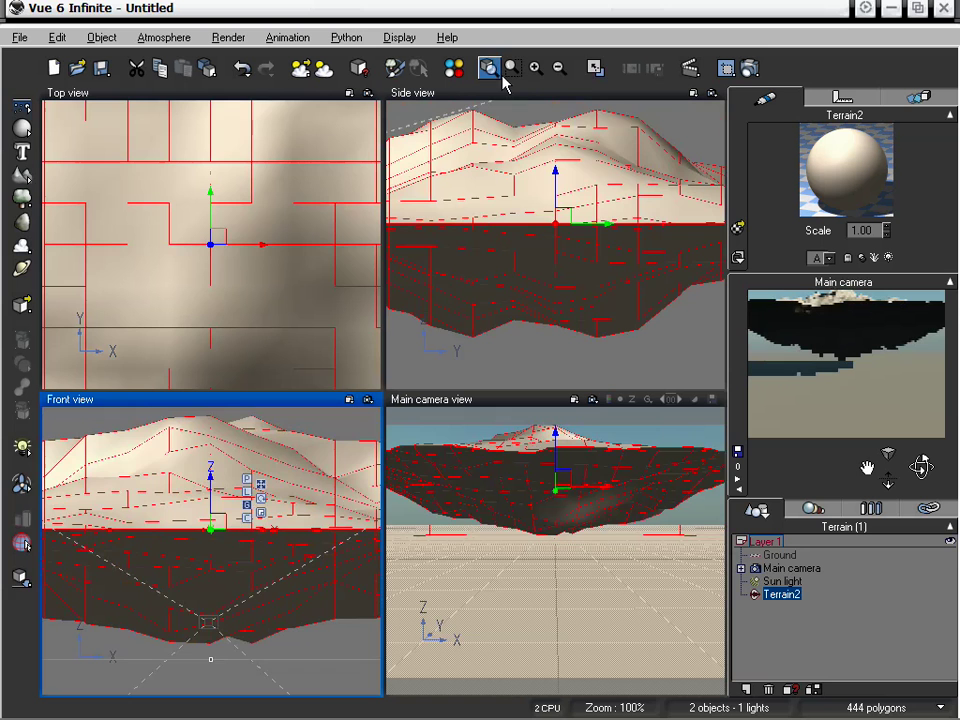
left_click(593, 69)
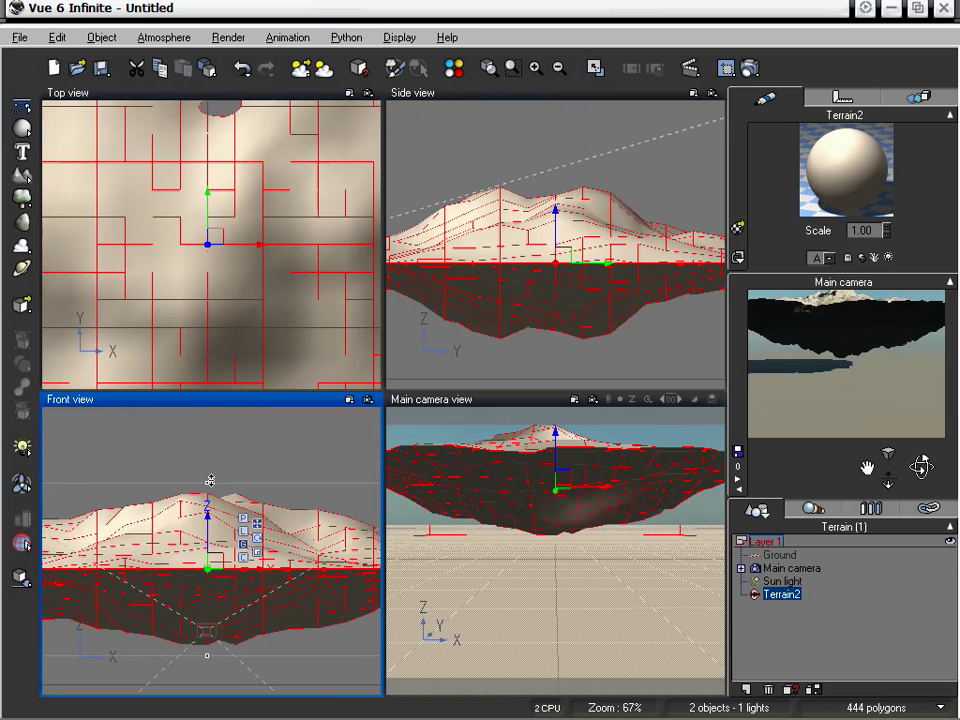
left_click_drag(208, 481, 197, 369)
left_click_drag(891, 477, 865, 490)
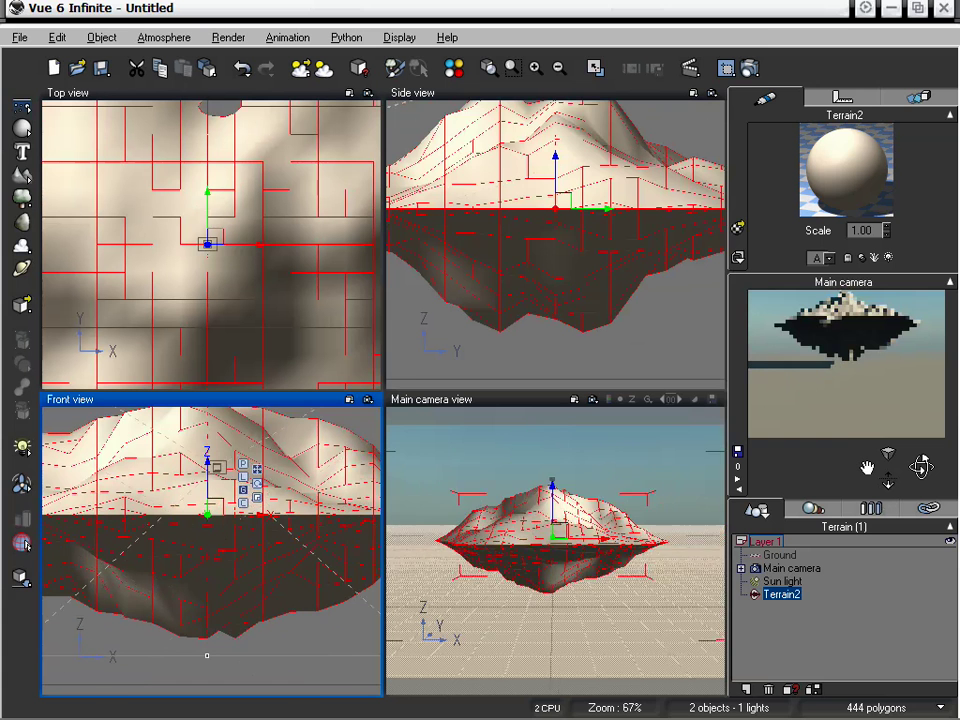
left_click_drag(920, 467, 921, 478)
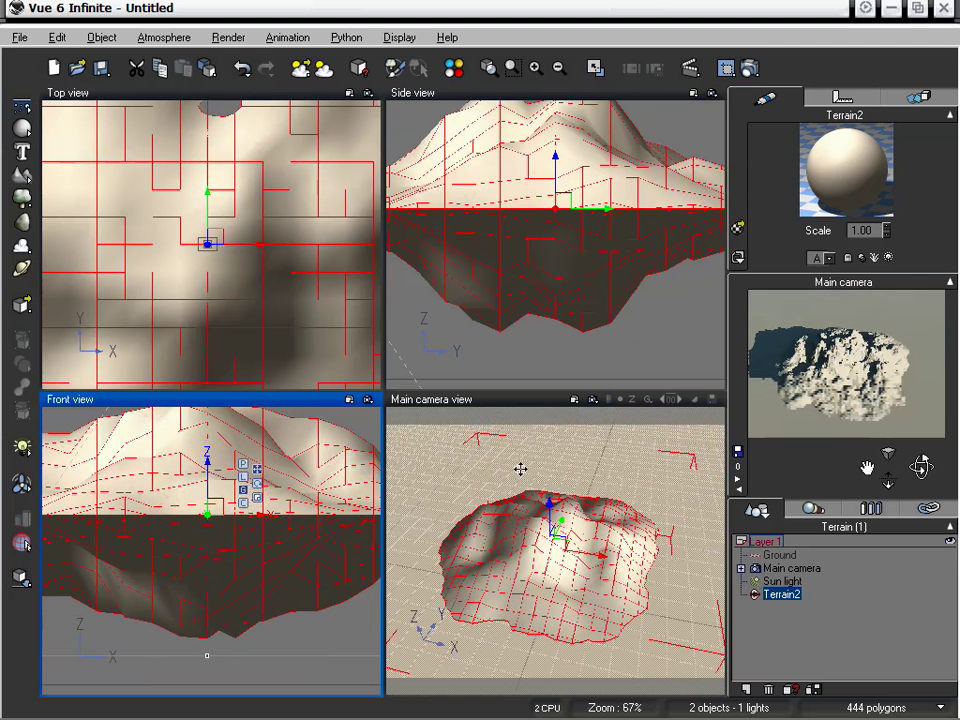
Reopen the floating terrain for editing, turn off its Symmetrical option so only the upper half remains, and accept the change
left_click_drag(916, 472, 919, 459)
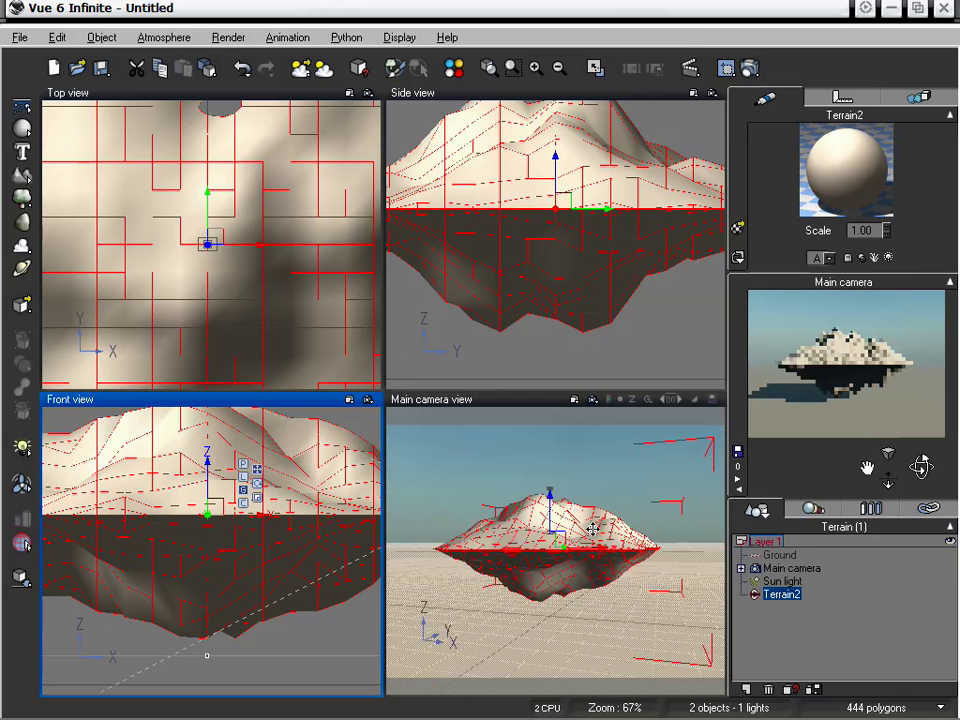
left_click_drag(886, 490, 887, 472)
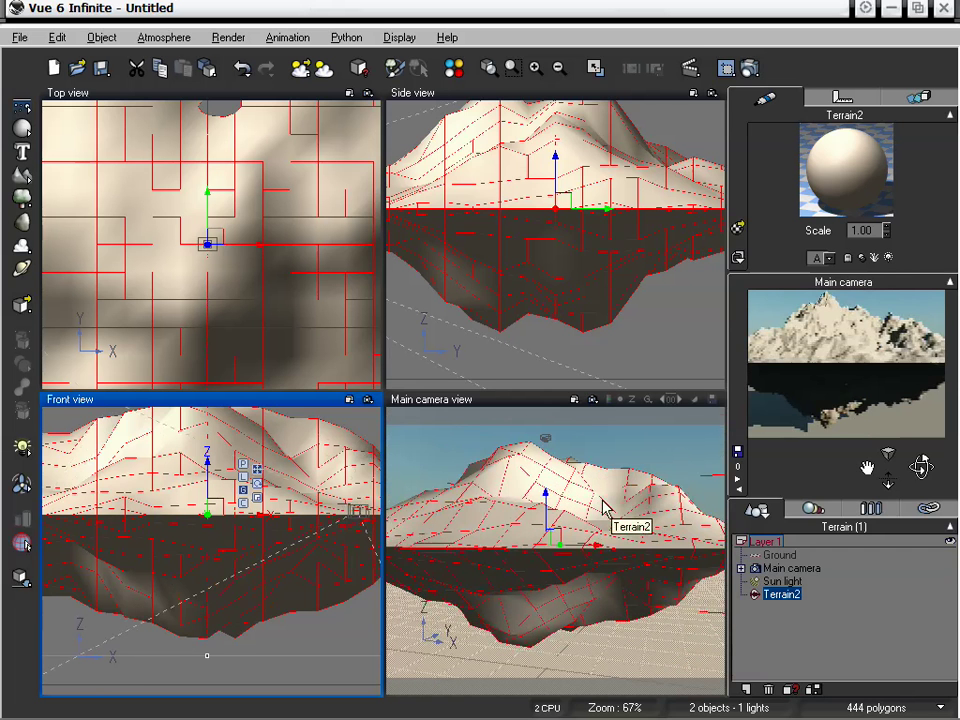
double_click(606, 508)
left_click(93, 40)
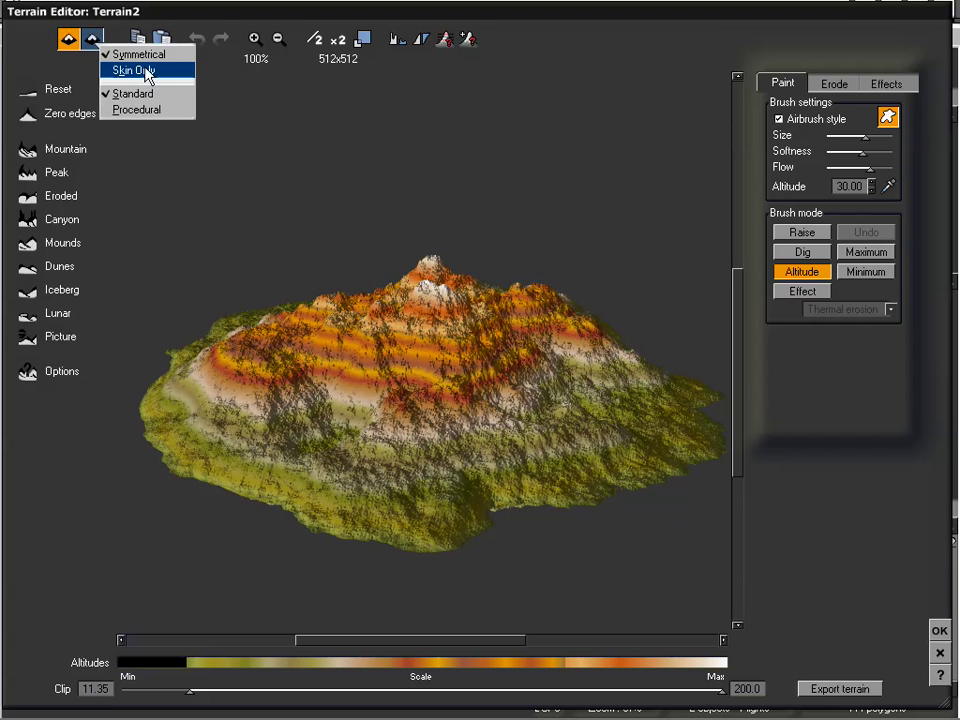
left_click(146, 70)
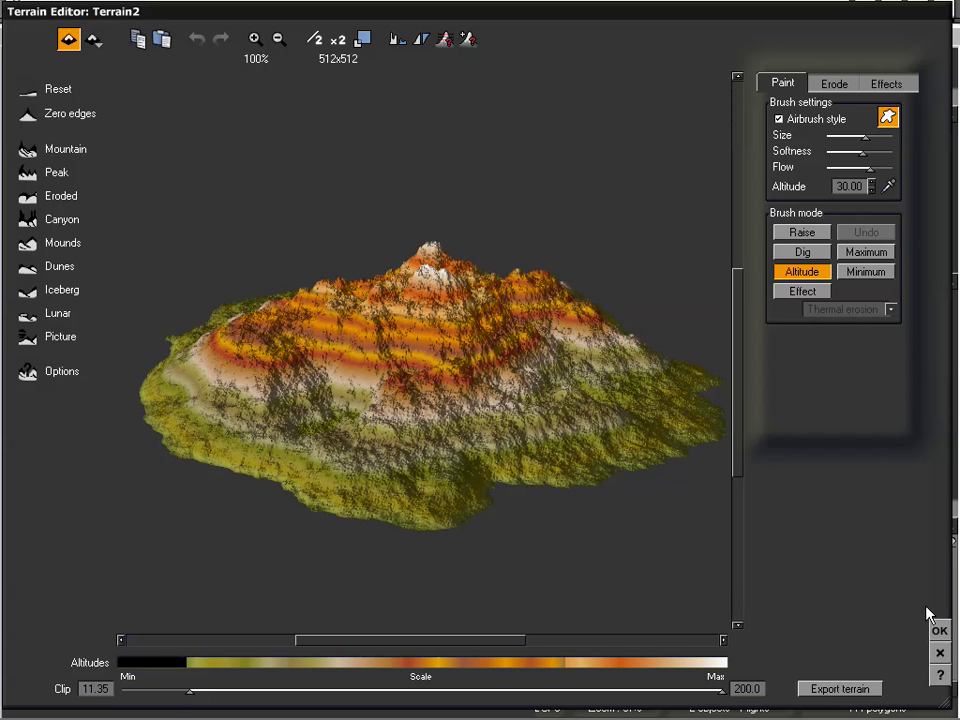
left_click(938, 632)
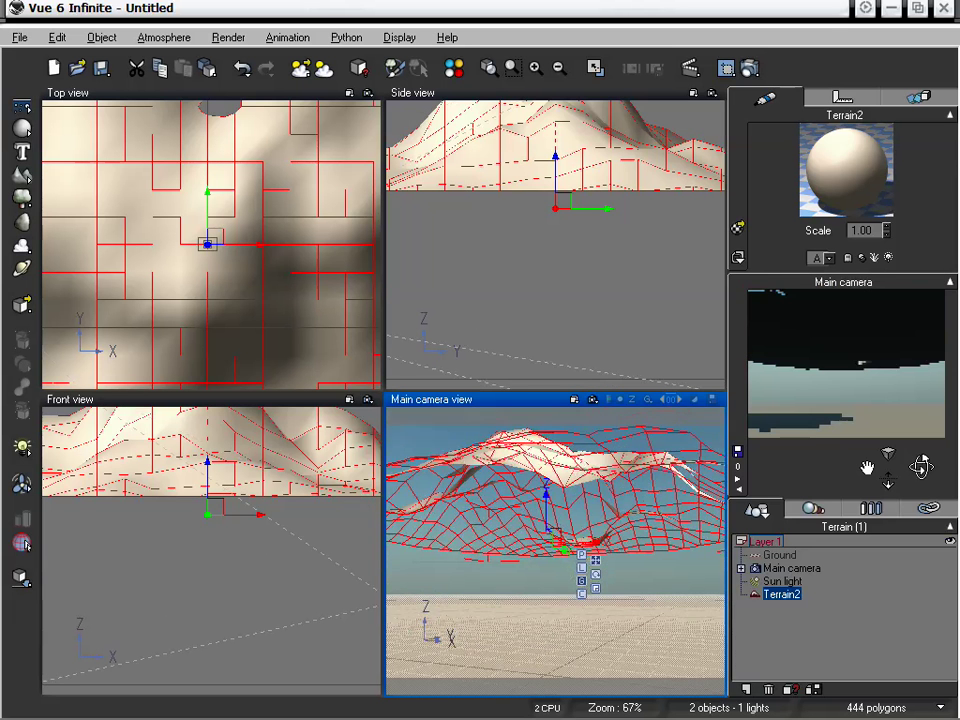
Tilt the terrain steeply in the front view, turn it in the top view, and orbit the main camera to face its base
left_click(203, 443)
left_click(257, 485)
left_click_drag(232, 500, 238, 534)
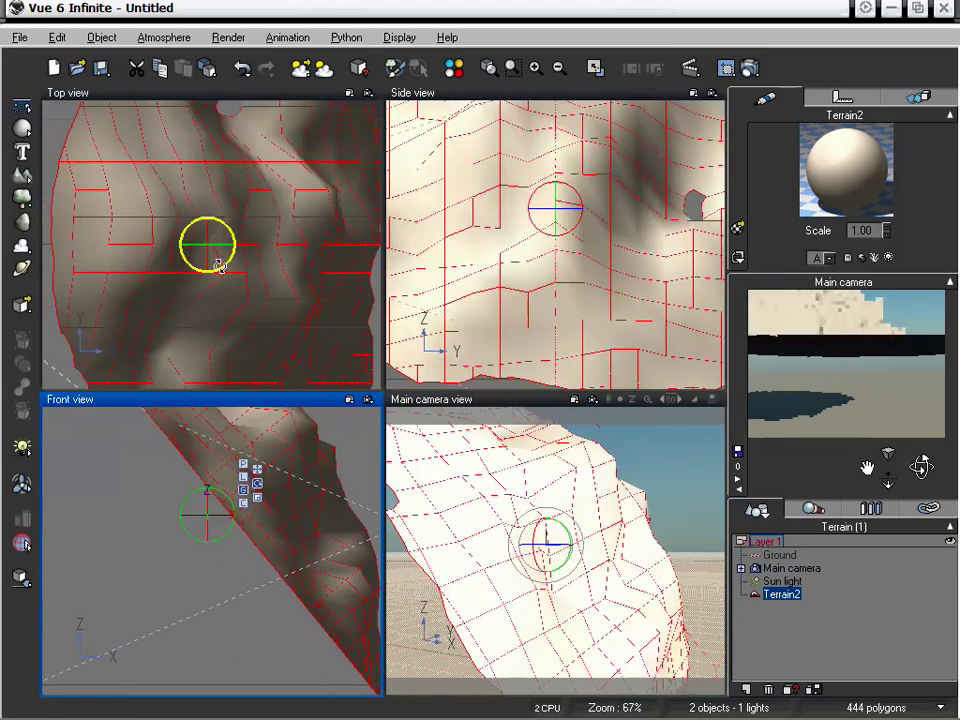
left_click_drag(246, 244, 243, 238)
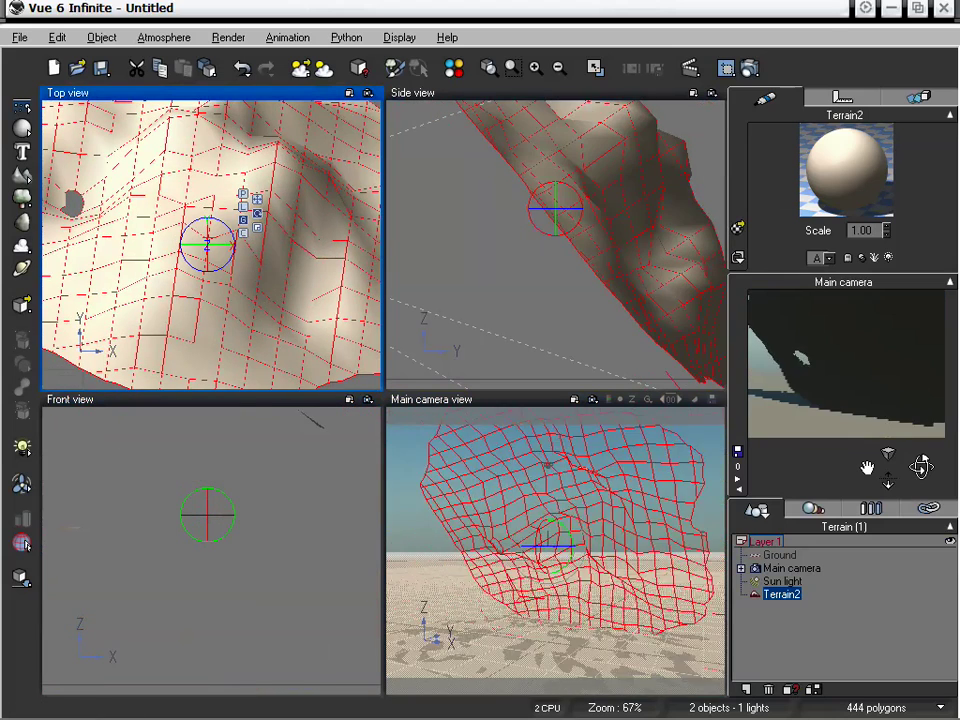
mouse_move(918, 470)
left_mouse_down()
mouse_move(931, 467)
mouse_move(922, 469)
left_mouse_up()
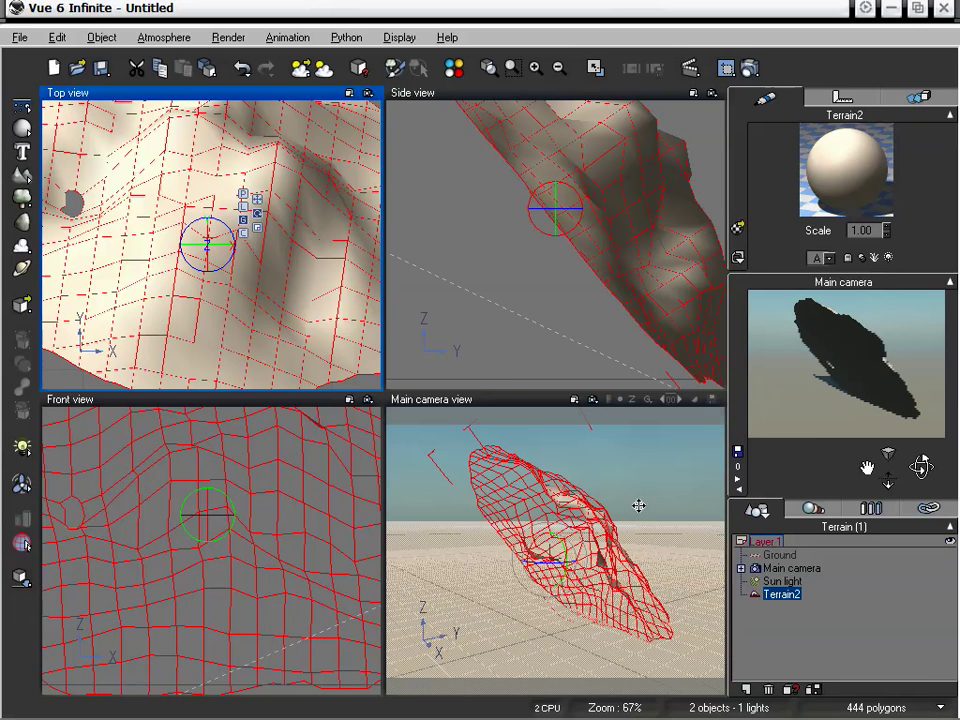
Set the tilted terrain to Skin Only, accept the change, and orbit the main camera to see the thin shell edge-on
double_click(571, 496)
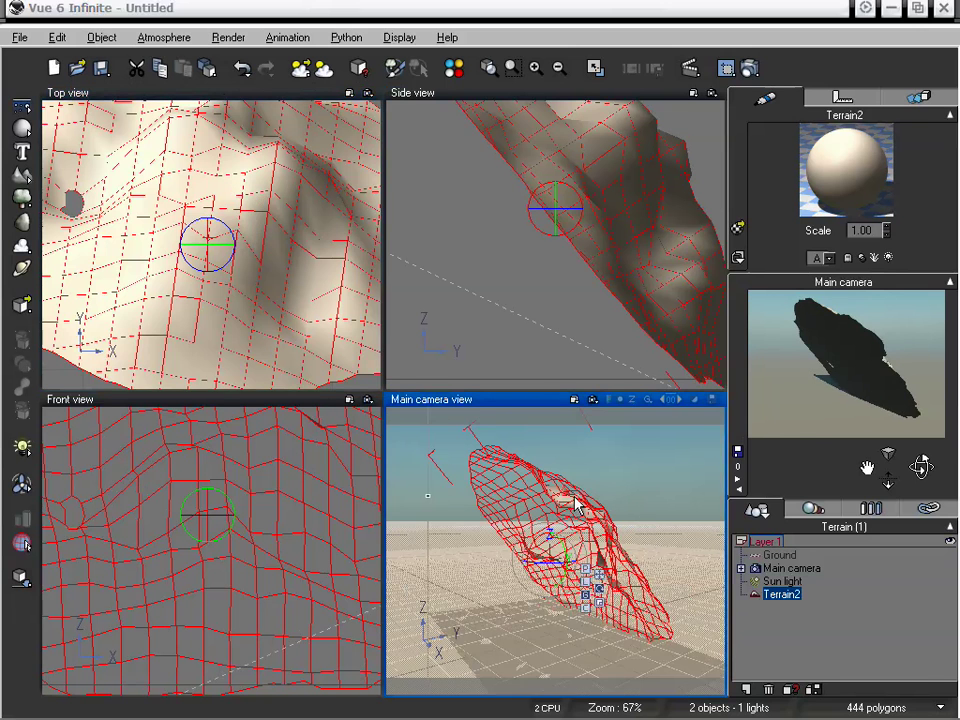
left_click(94, 40)
left_click(130, 55)
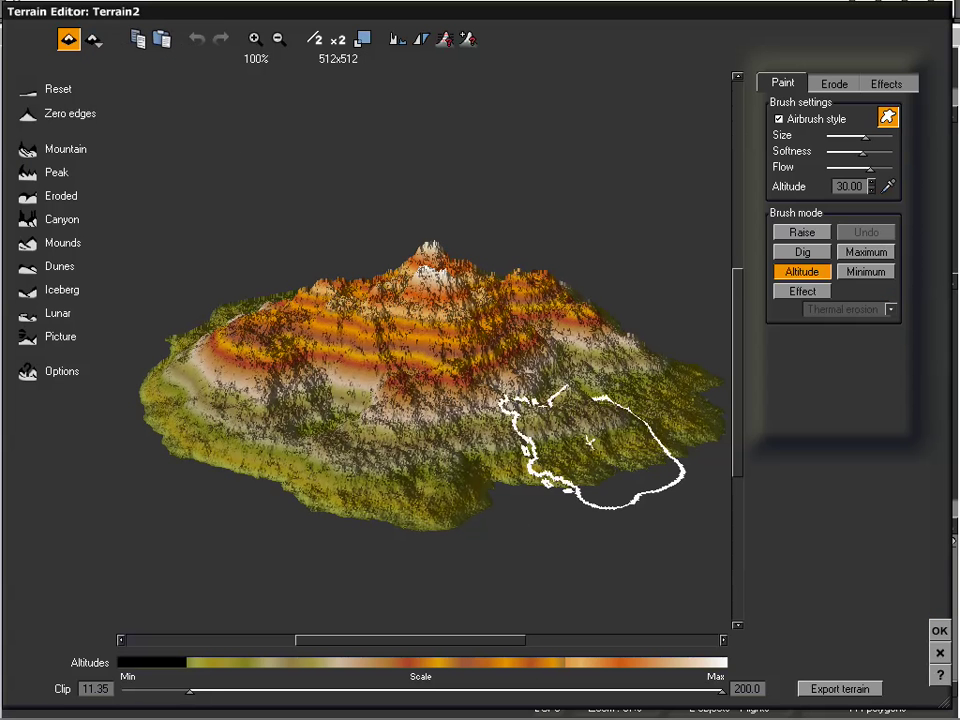
left_click(940, 631)
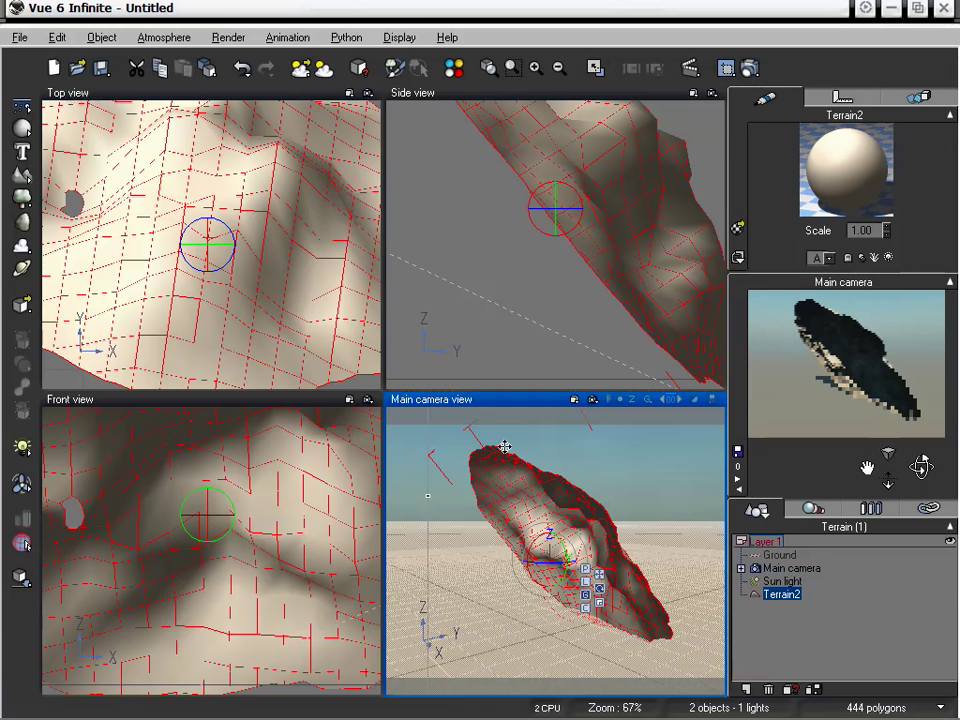
mouse_move(921, 466)
left_mouse_down()
mouse_move(885, 486)
mouse_move(921, 465)
left_mouse_up()
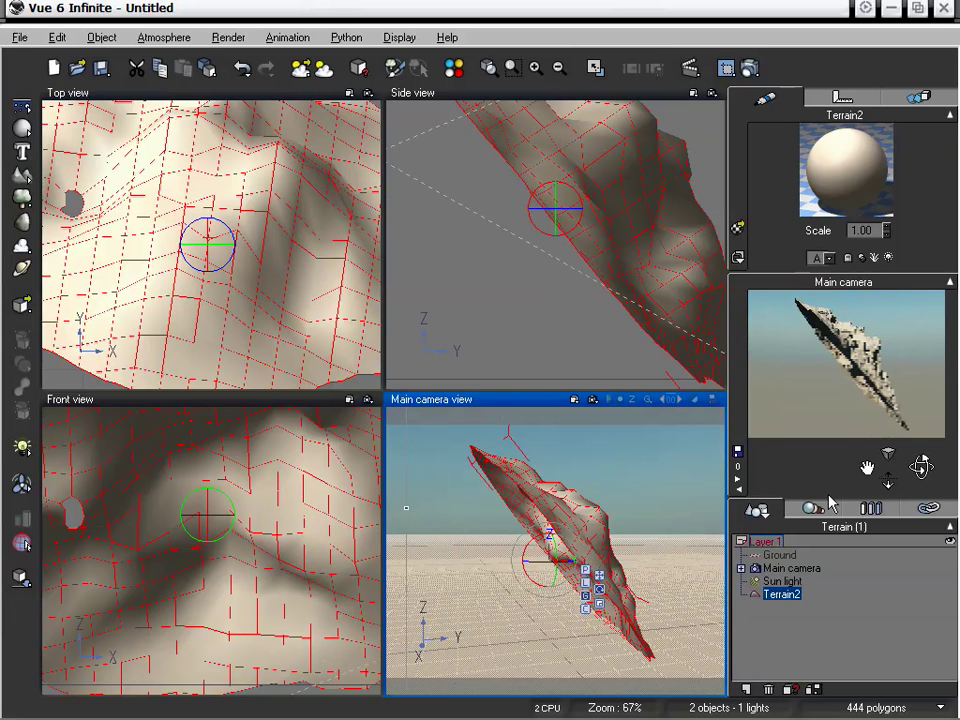